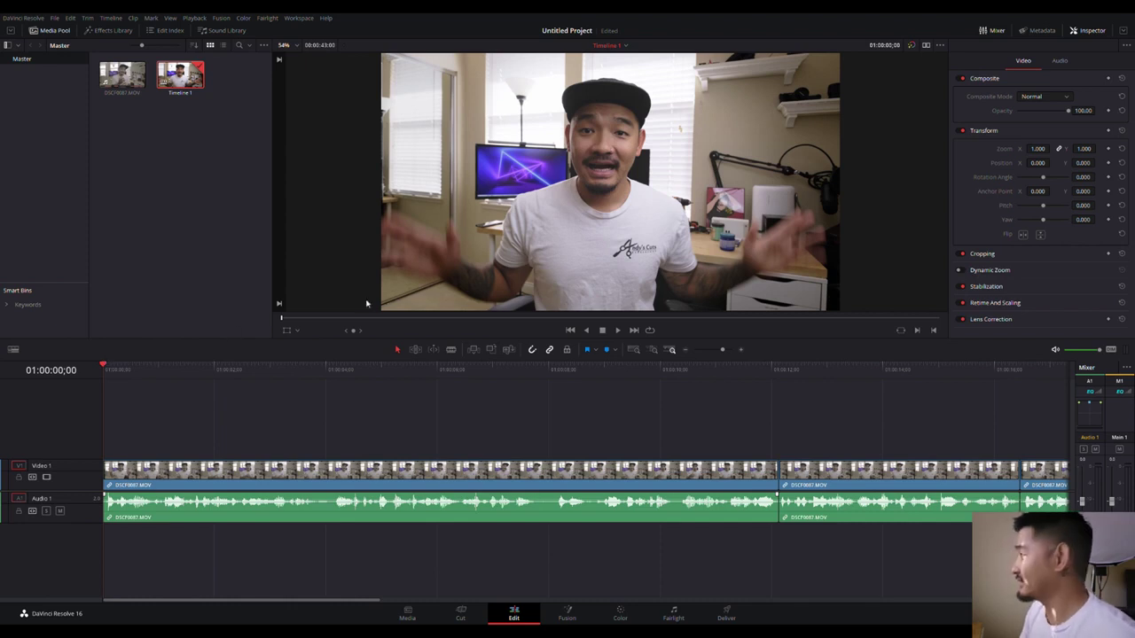
Add a basic Text title on a new video track above the footage at the start of the timeline and select it.
click(106, 31)
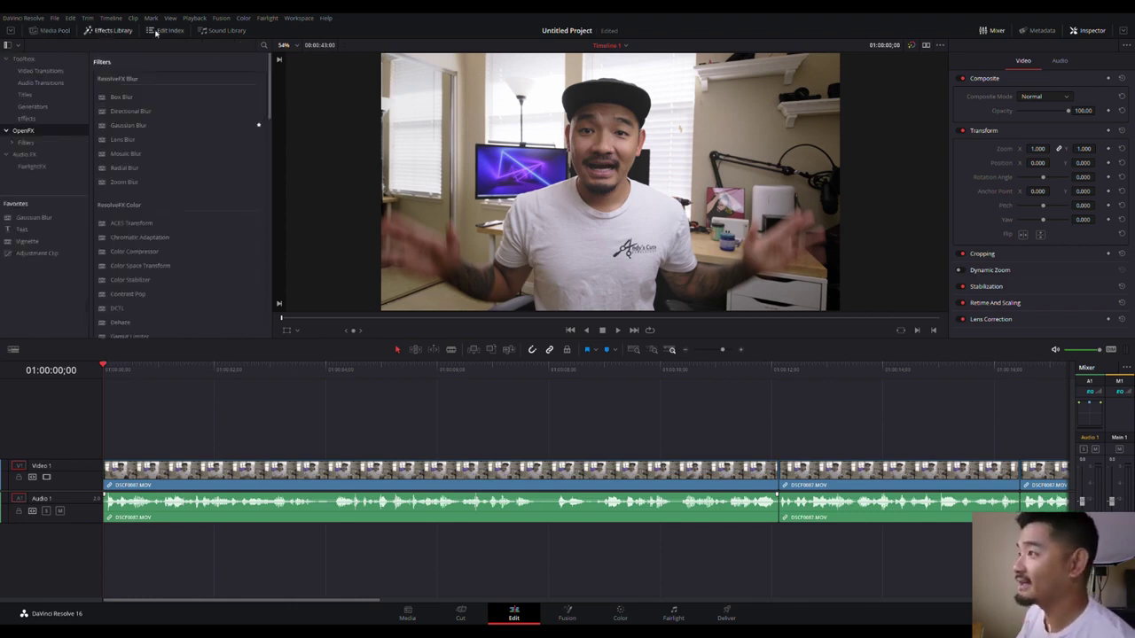
click(59, 32)
click(104, 32)
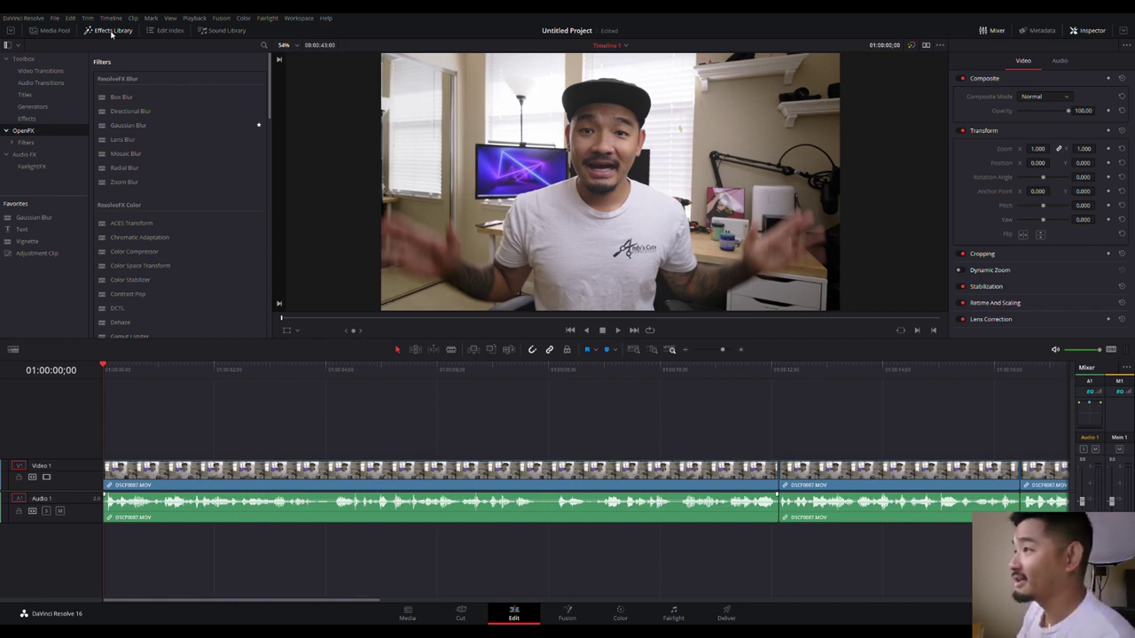
click(24, 95)
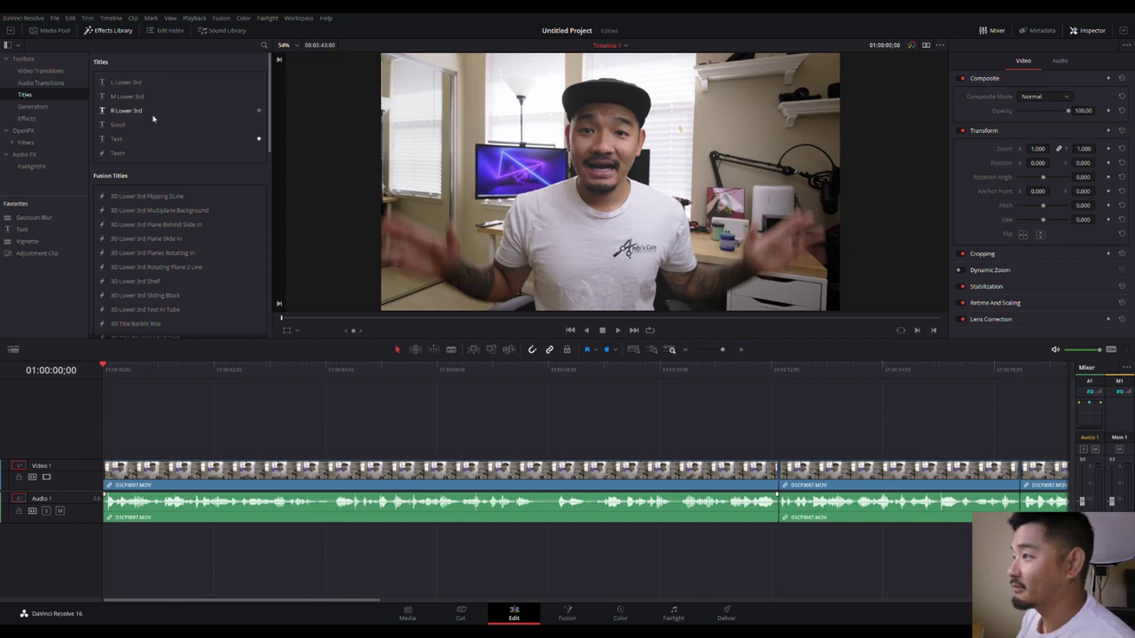
click(124, 139)
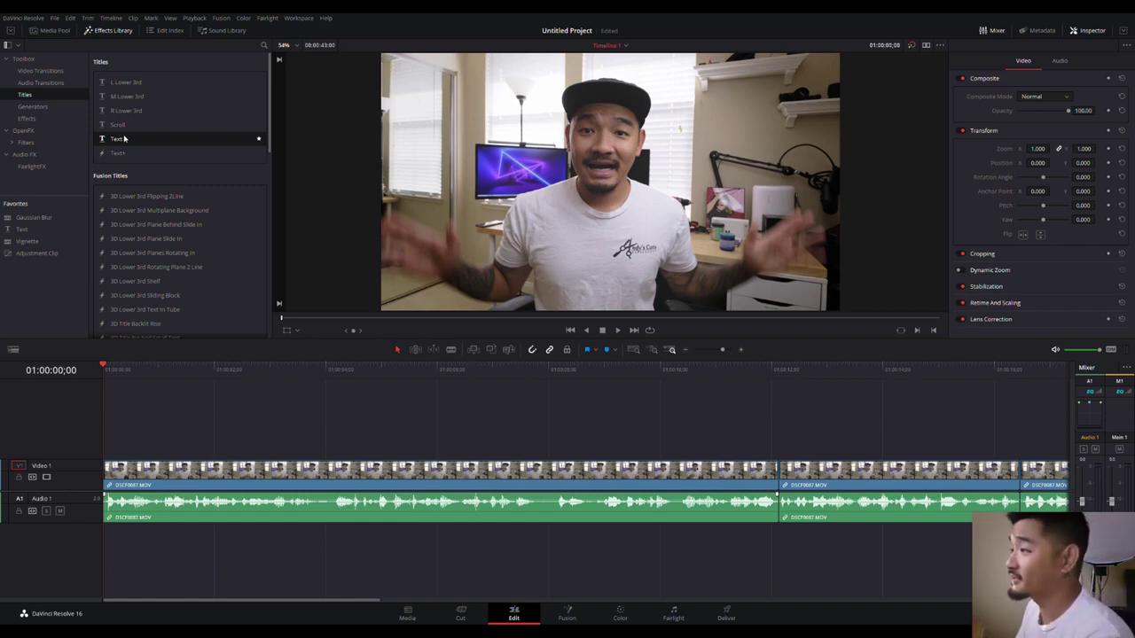
drag(145, 141, 103, 440)
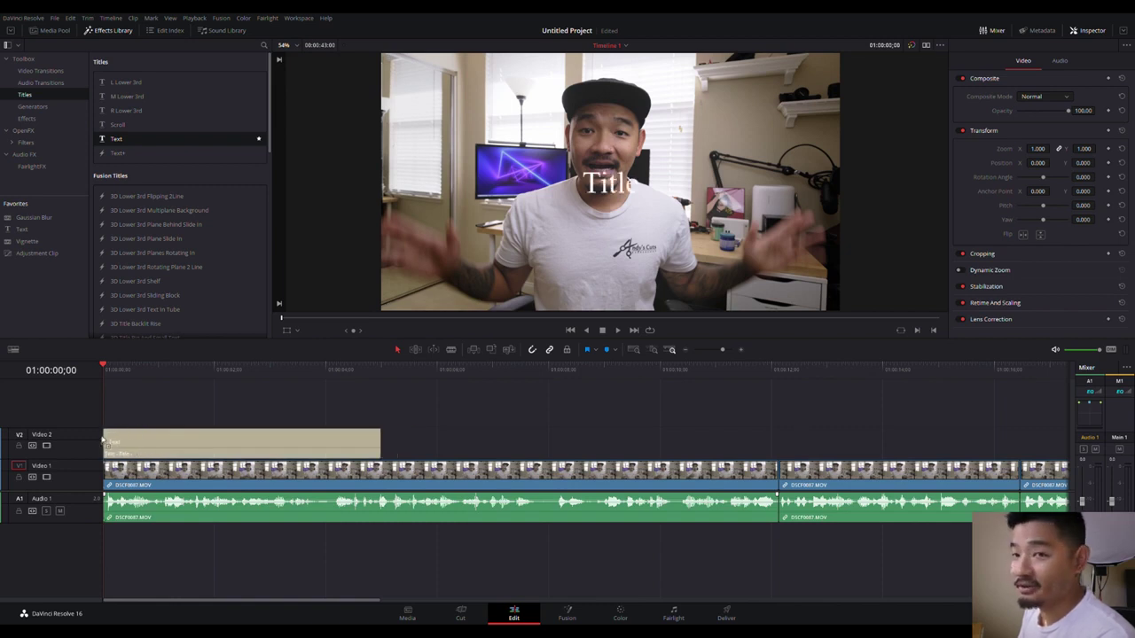
click(172, 453)
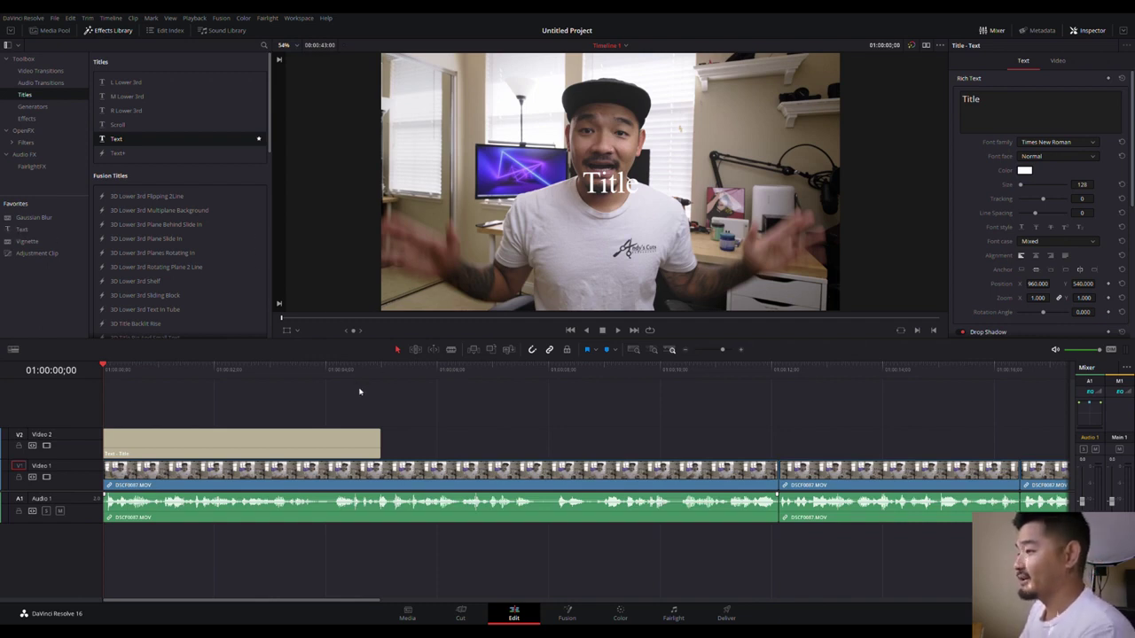
Extend the title clip on Video 2 so it ends with the last footage clip on Video 1.
click(263, 372)
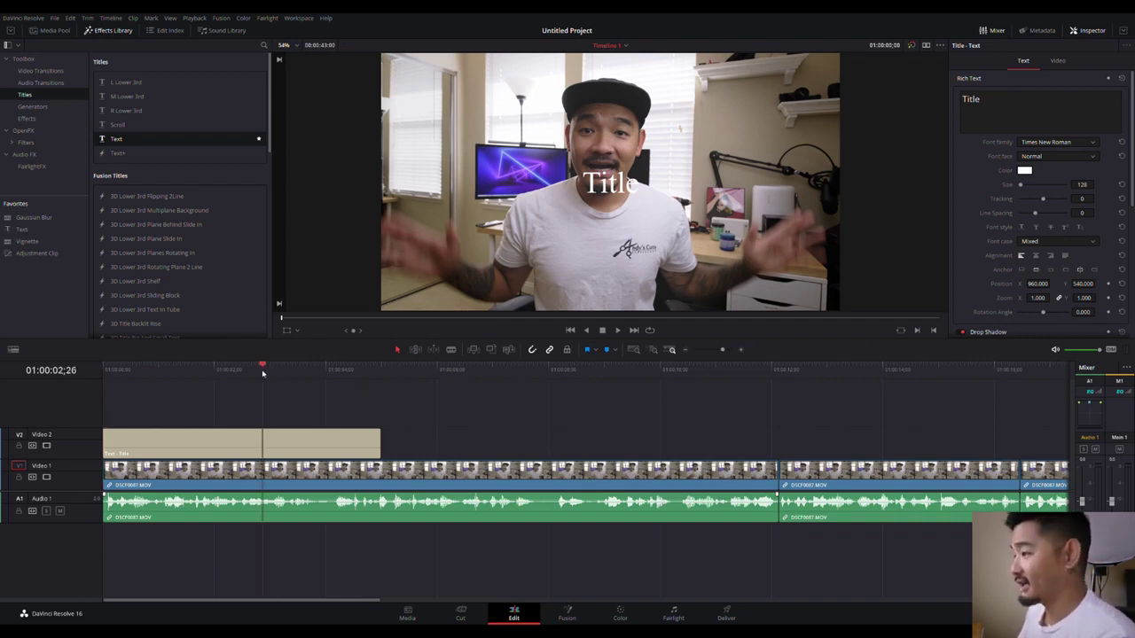
key(ctrl+b)
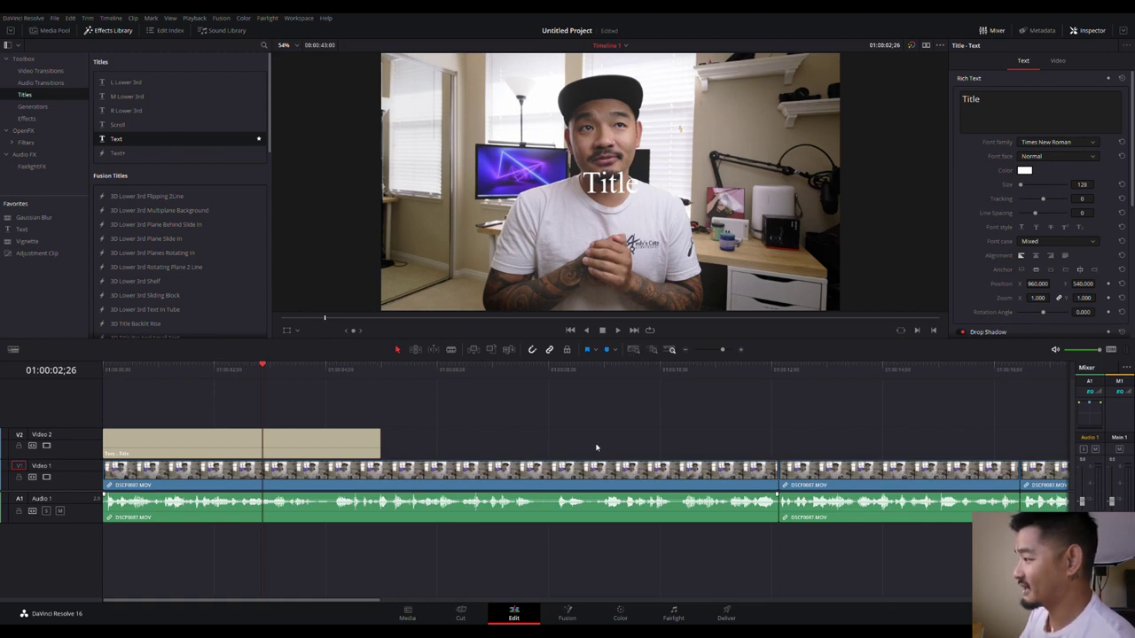
scroll(596, 447, down, 5)
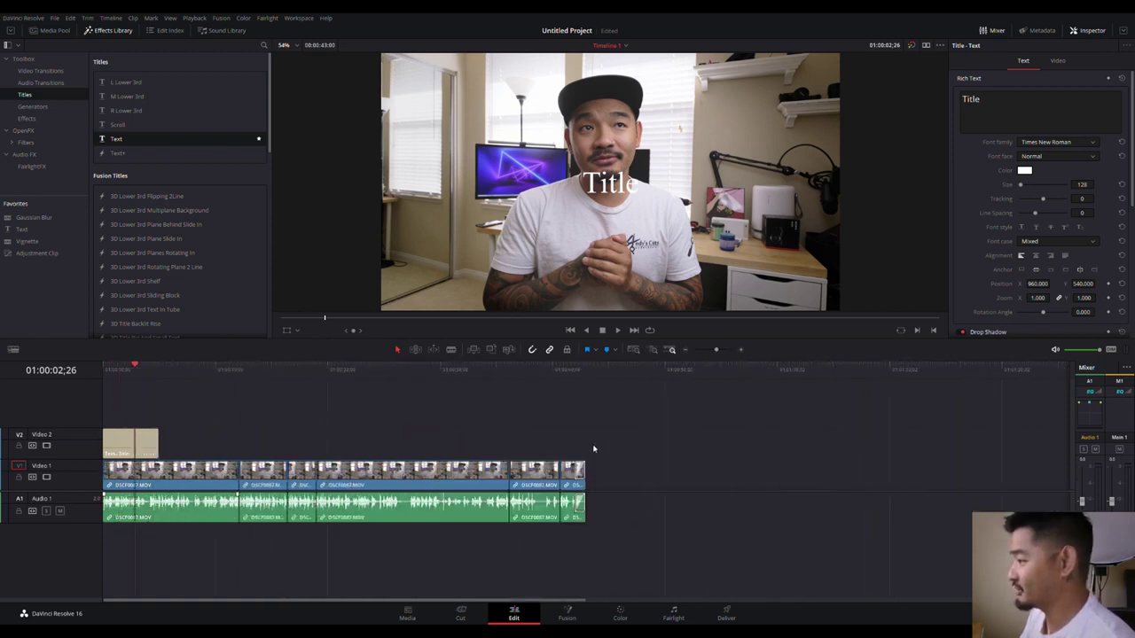
scroll(594, 448, up, 5)
scroll(593, 448, up, 2)
scroll(532, 430, up, 2)
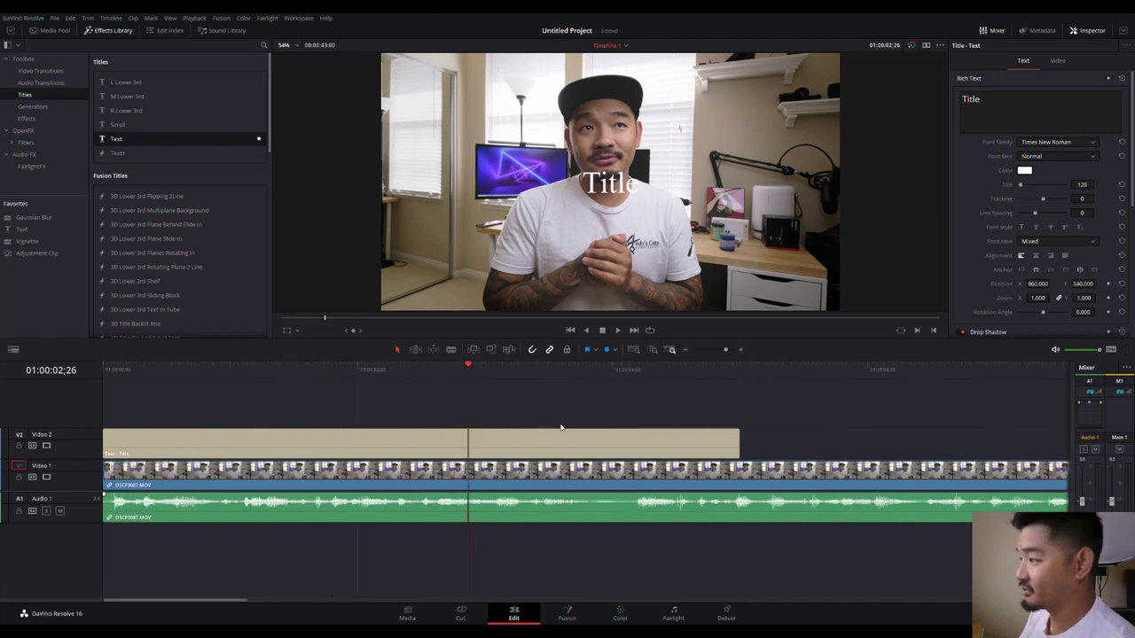
click(634, 350)
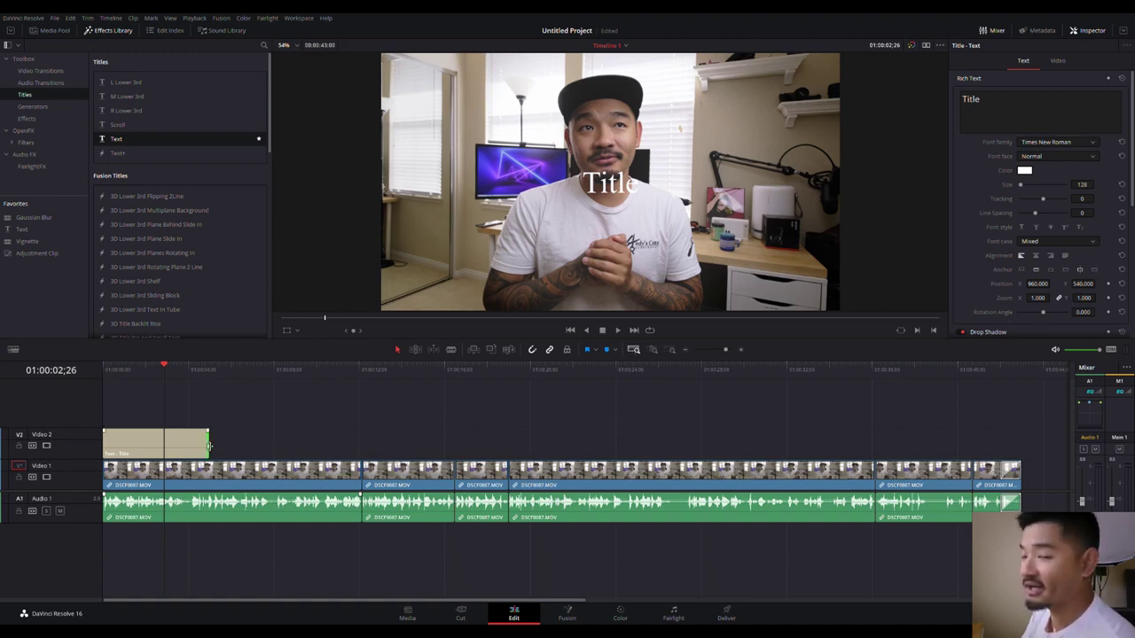
drag(209, 445, 1019, 448)
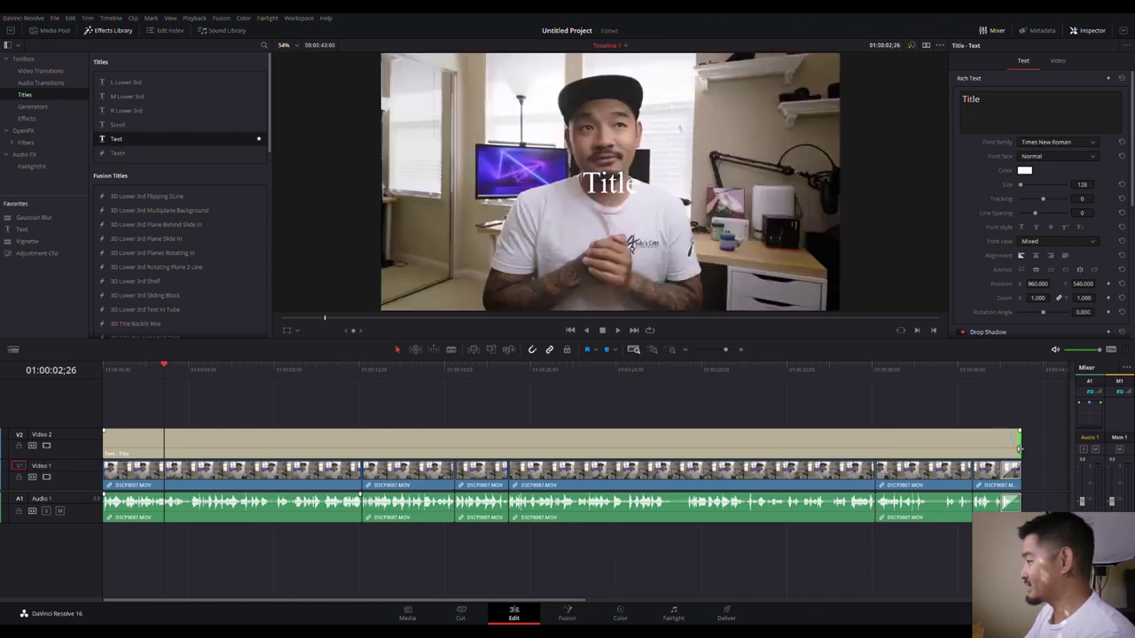
Examine how the title clip's end lines up with the end of the footage at 01:00:43;00.
click(1020, 371)
key(ctrl+equal)
key(ctrl+equal)
key(ctrl+equal)
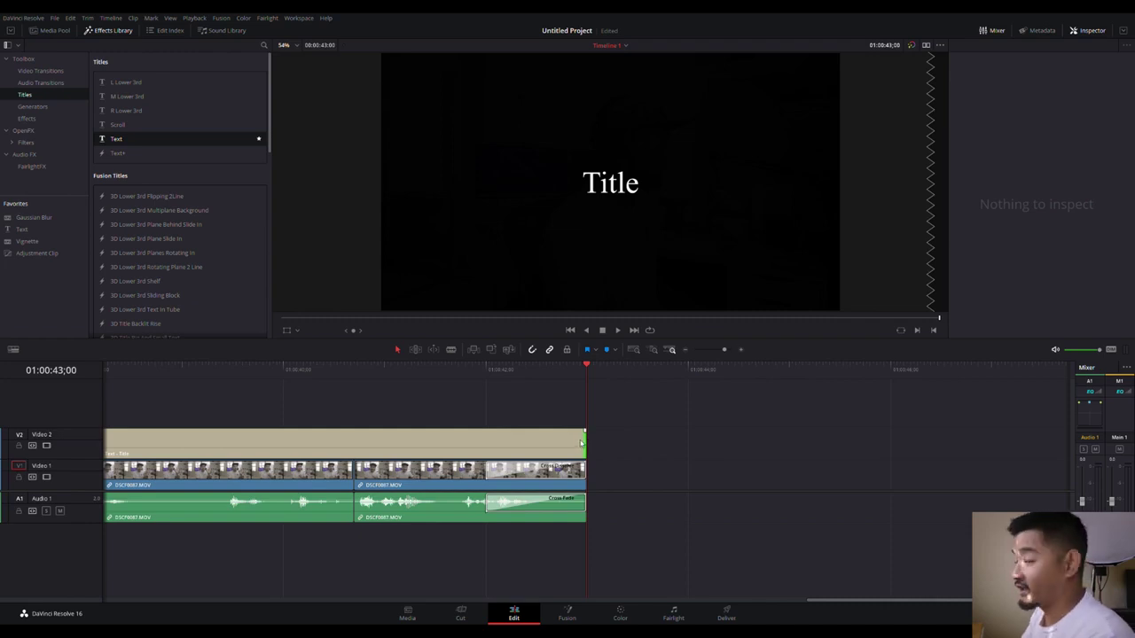
Select the title clip and return the playhead to the start of the timeline after previewing the opening.
click(556, 445)
key(Home)
click(633, 349)
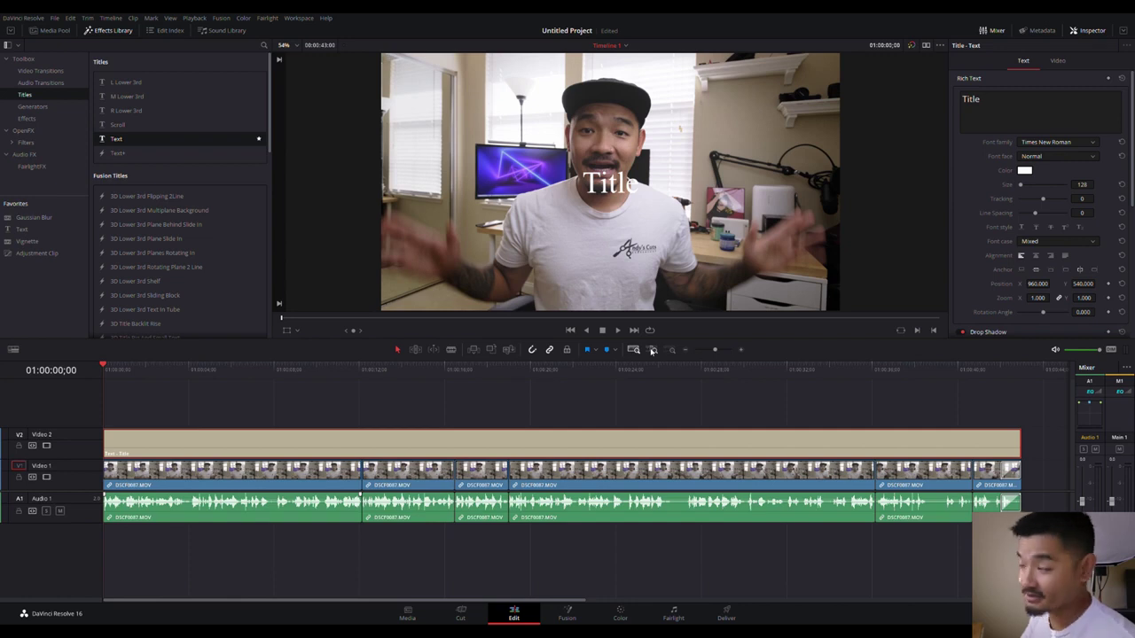
drag(102, 367, 262, 368)
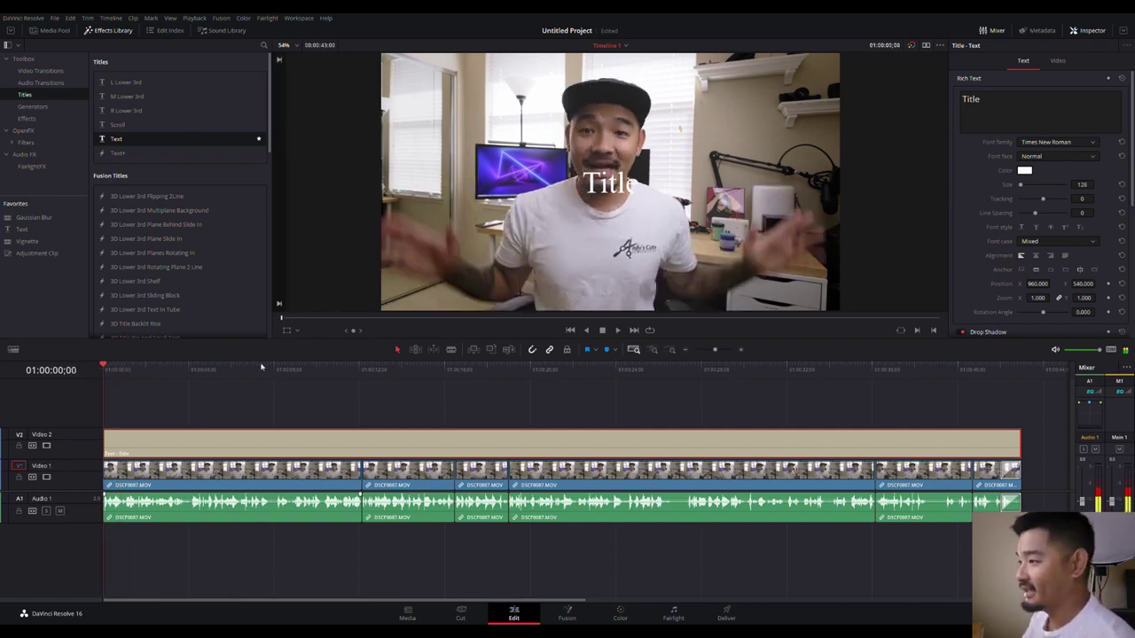
click(653, 350)
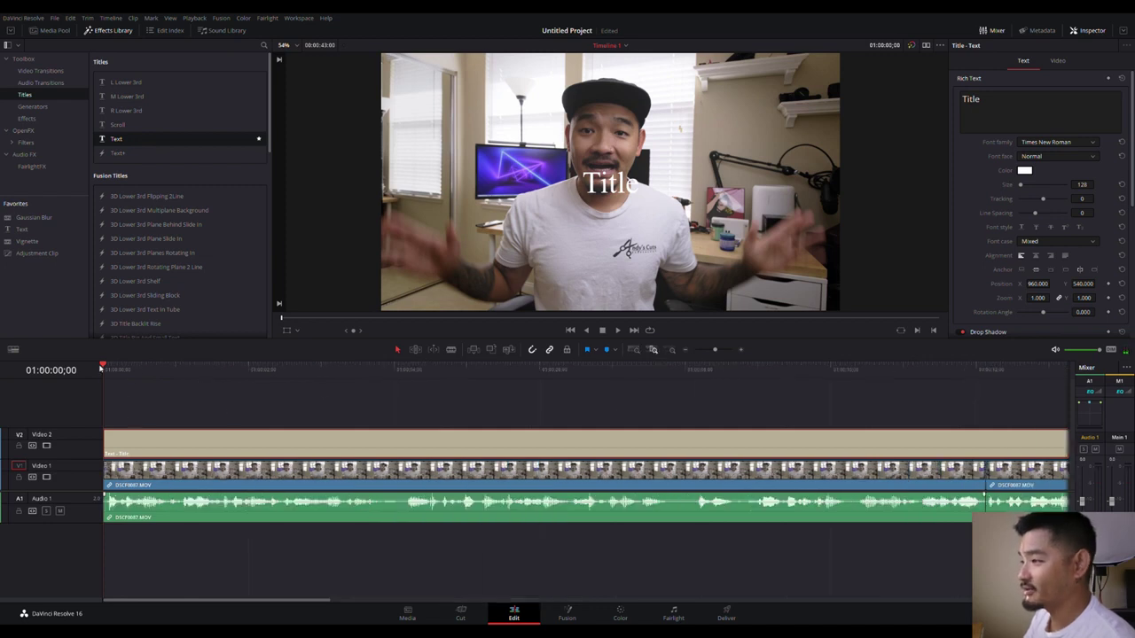
key(space)
key(Home)
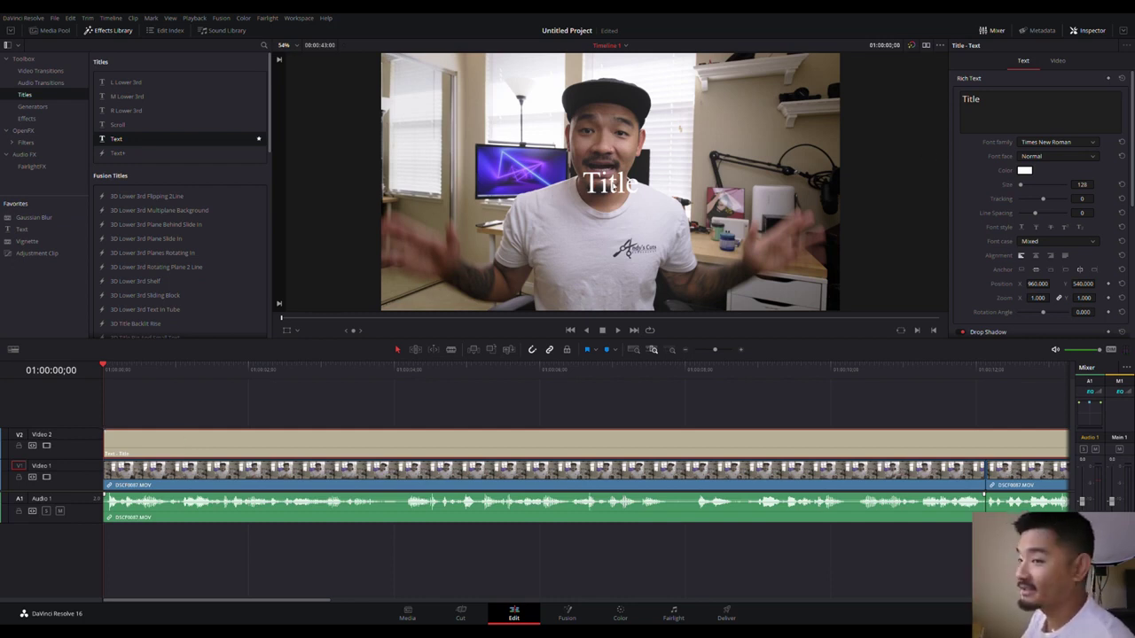
Replace the placeholder title text with the presenter's first name in capital letters.
click(982, 99)
key(BackSpace)
key(BackSpace)
key(BackSpace)
key(BackSpace)
key(BackSpace)
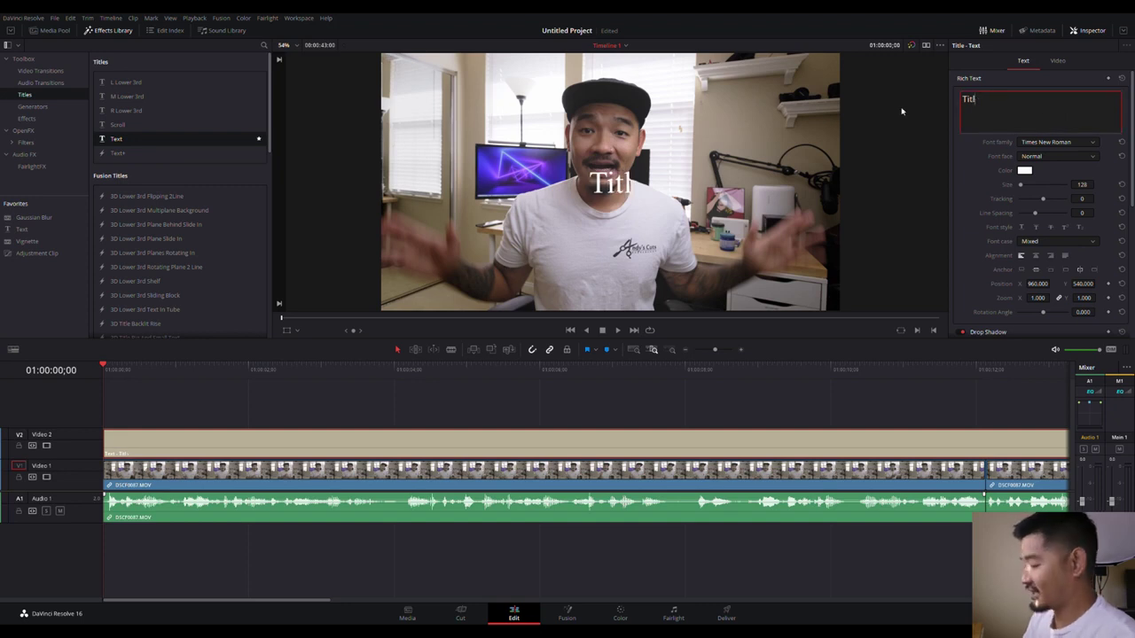
text(ANDY)
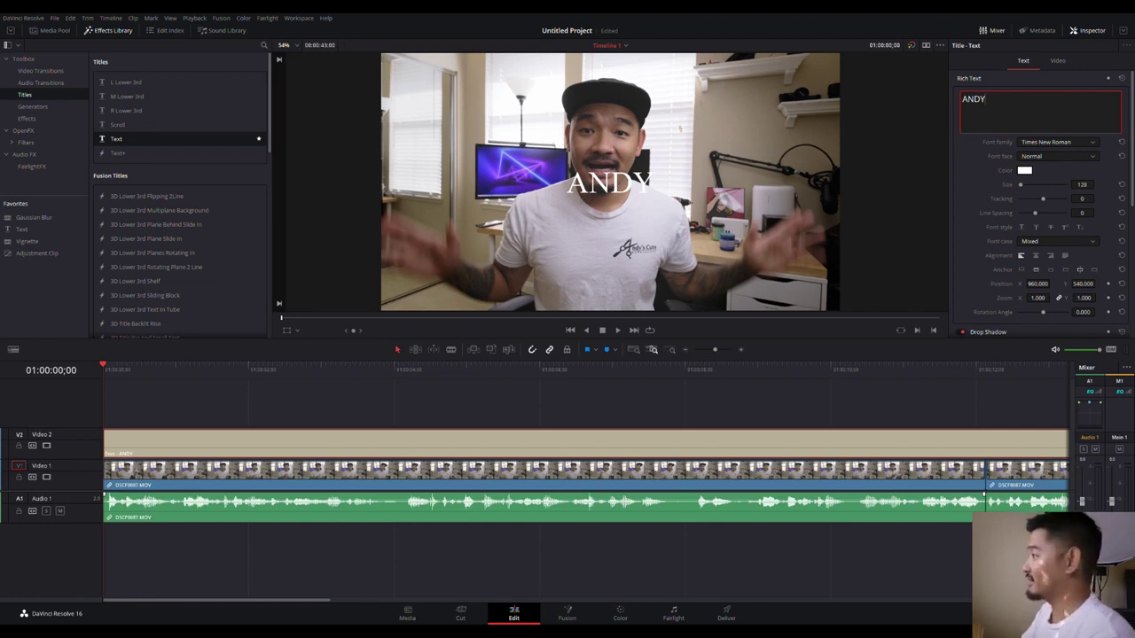
double_click(974, 99)
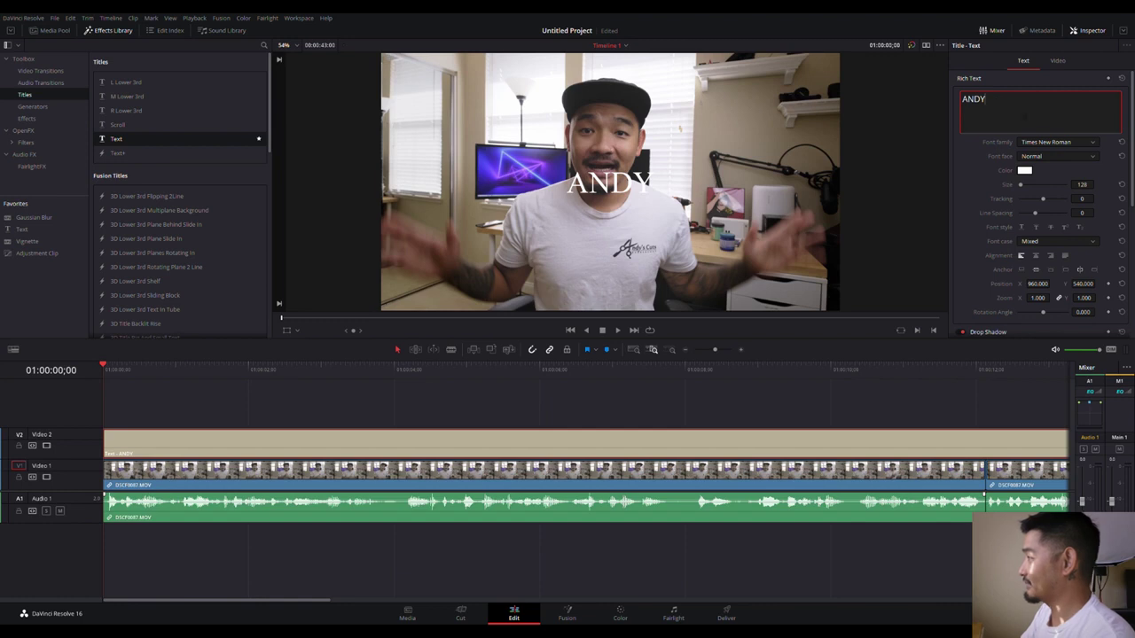
Try a text size of 30 for the title and set its size to 654.
click(1045, 145)
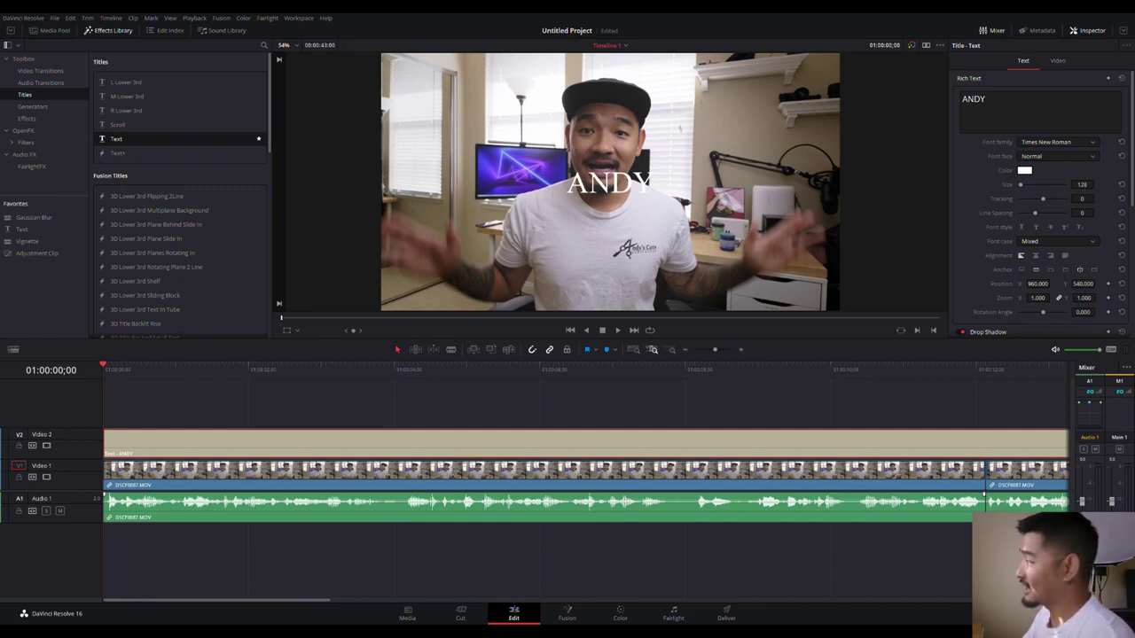
mouse_move(1082, 185)
mouse_down()
mouse_move(1069, 184)
mouse_move(1101, 184)
mouse_move(1089, 188)
mouse_up()
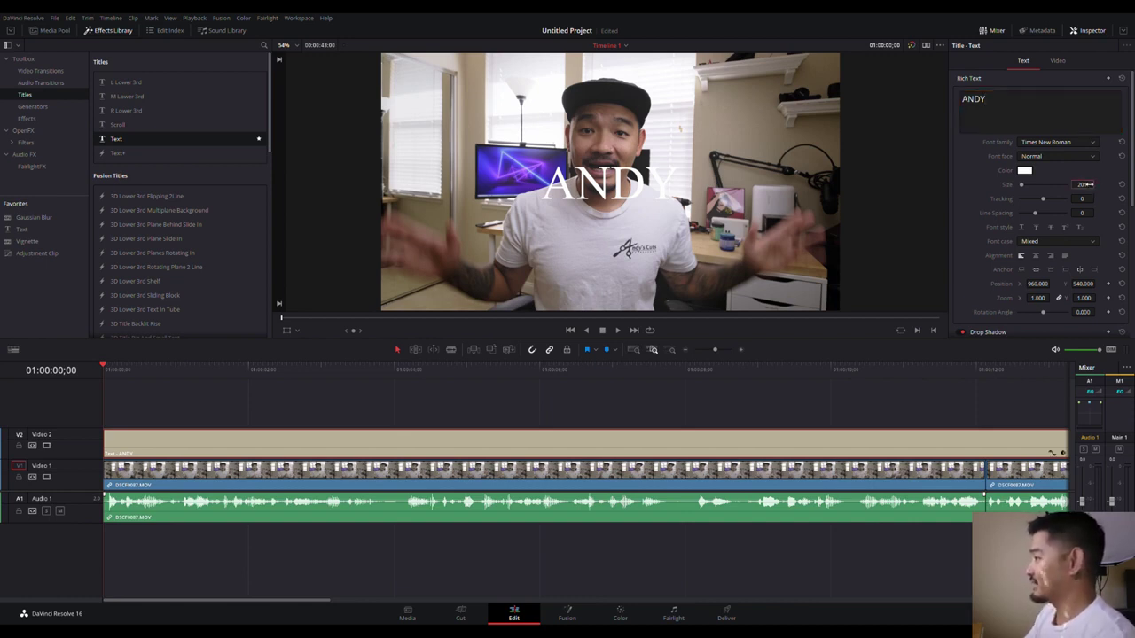
double_click(1089, 184)
text(30)
key(Return)
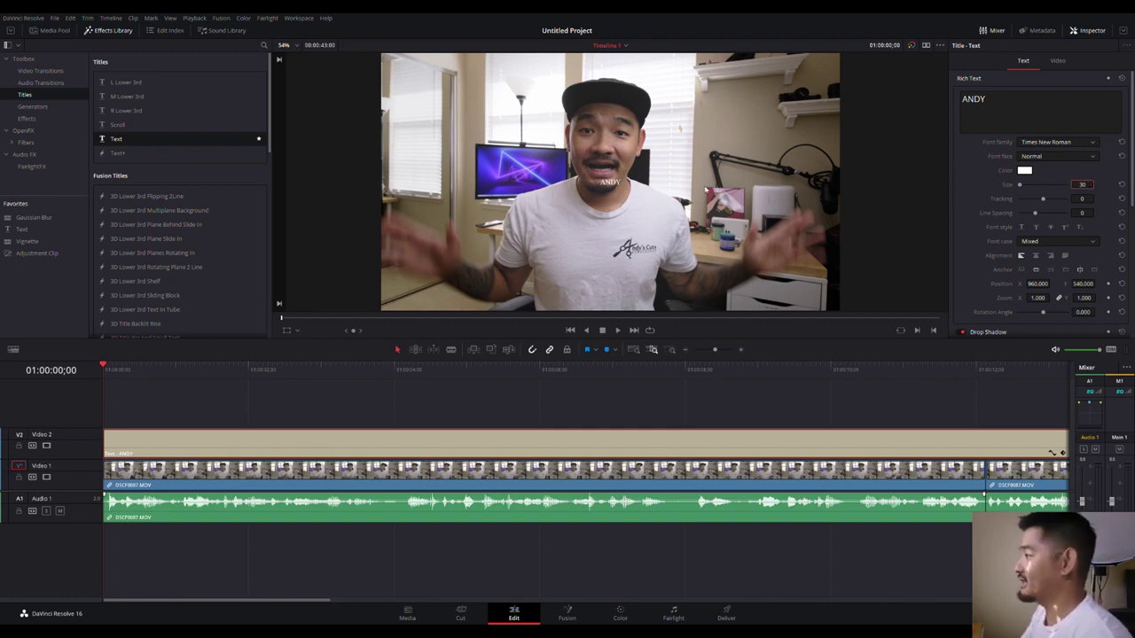
drag(1091, 185, 1094, 185)
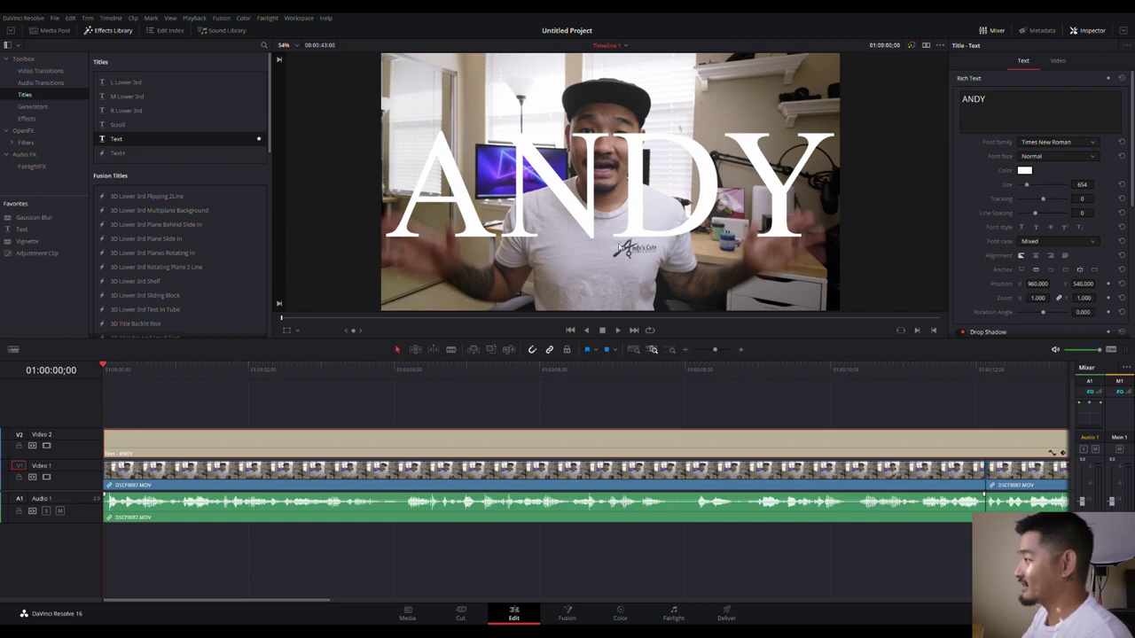
Try a different colour on the whole title text and return it to white.
click(1007, 103)
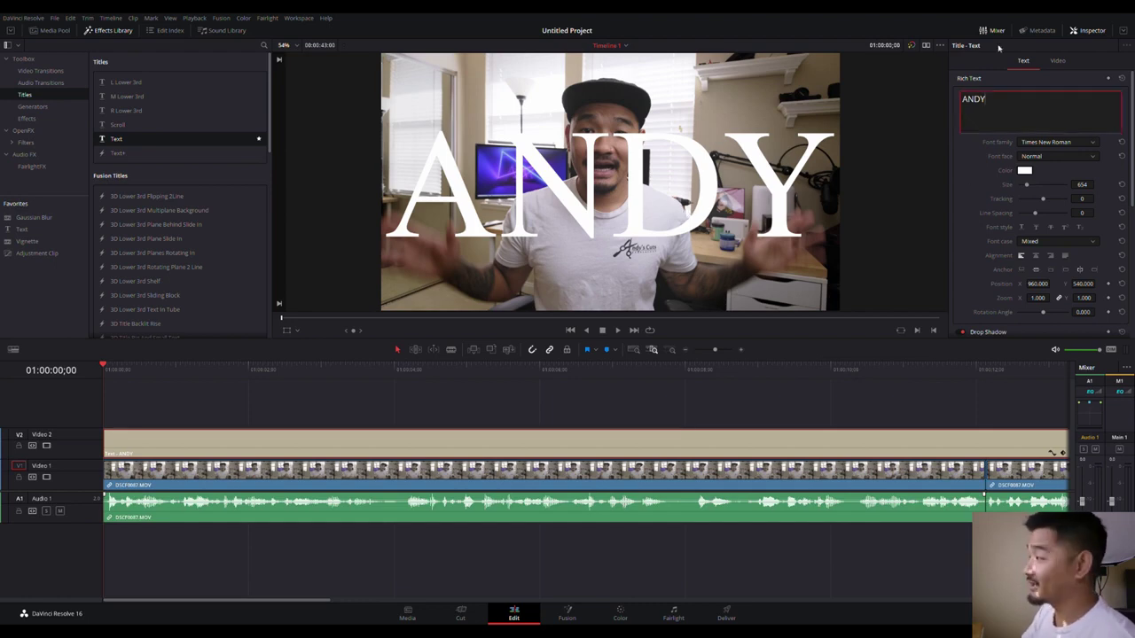
key(ctrl+a)
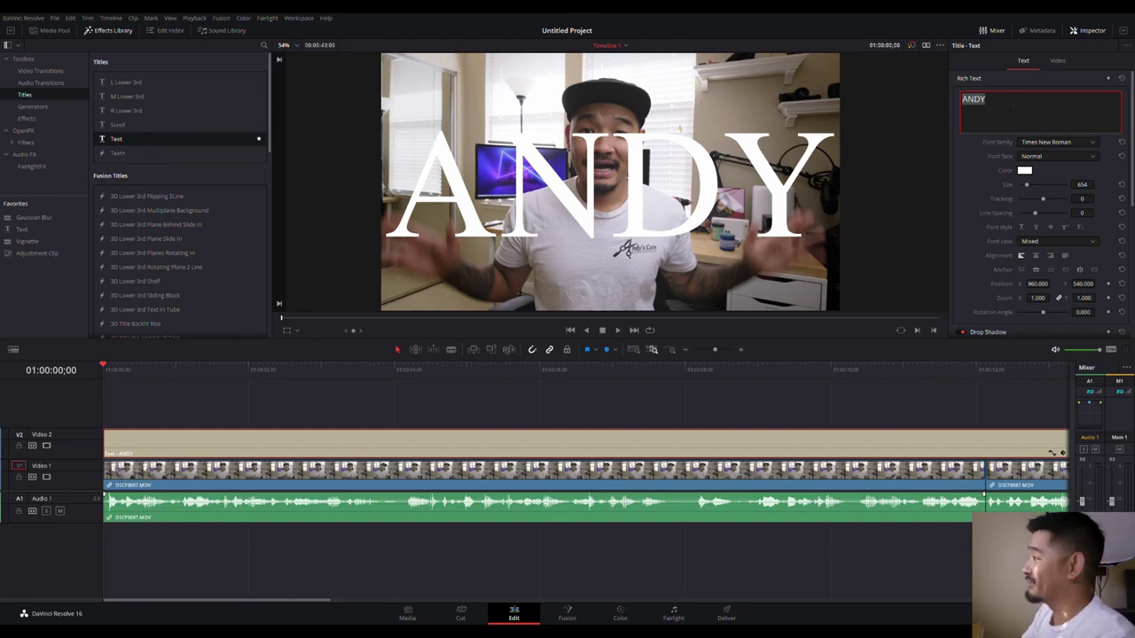
click(1027, 171)
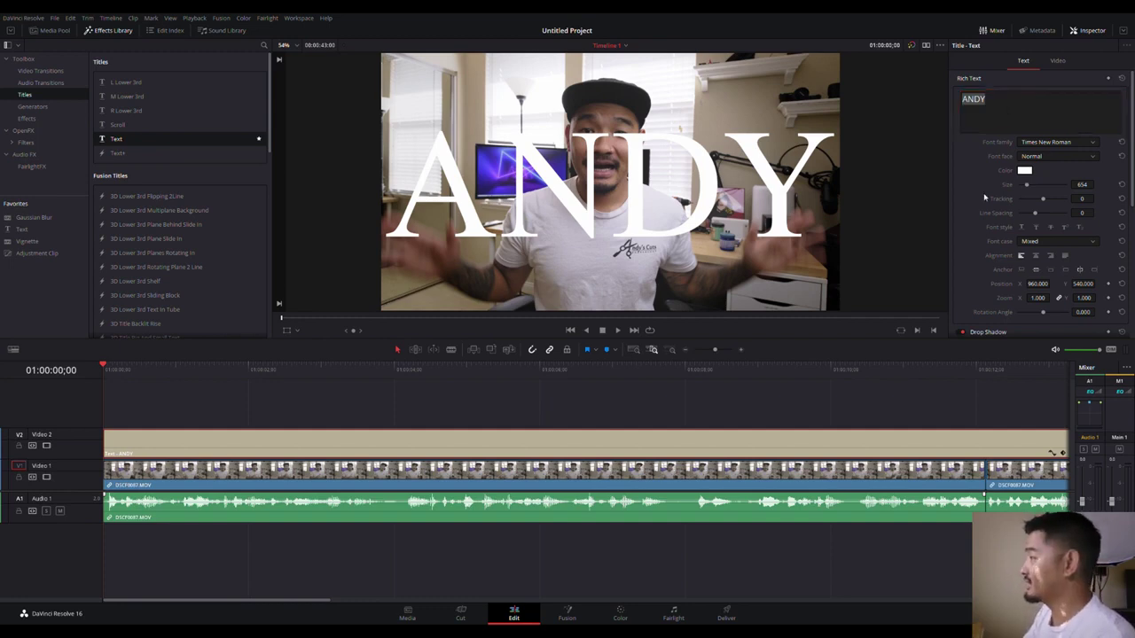
drag(608, 247, 505, 201)
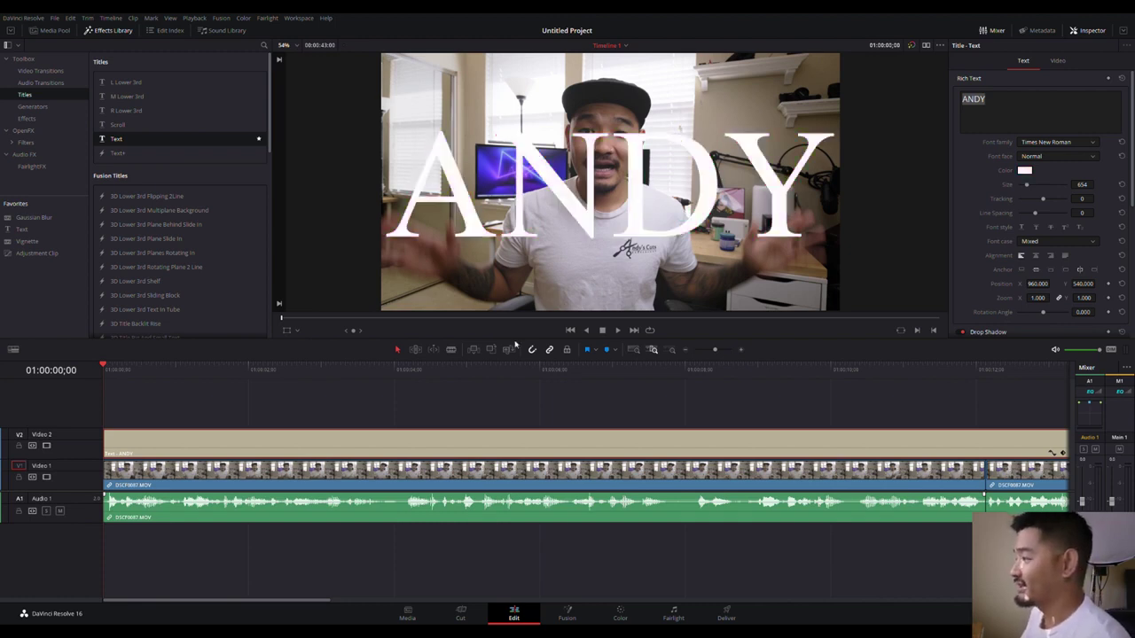
click(656, 401)
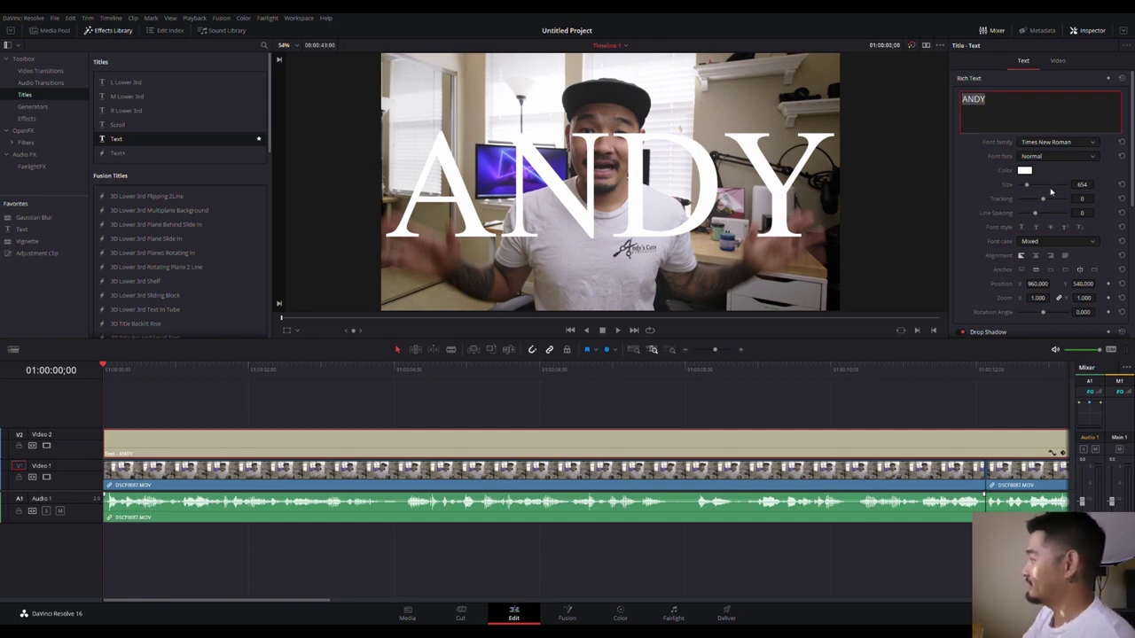
Tighten the title's letter spacing by setting the tracking to -100.
scroll(1059, 213, down, 1)
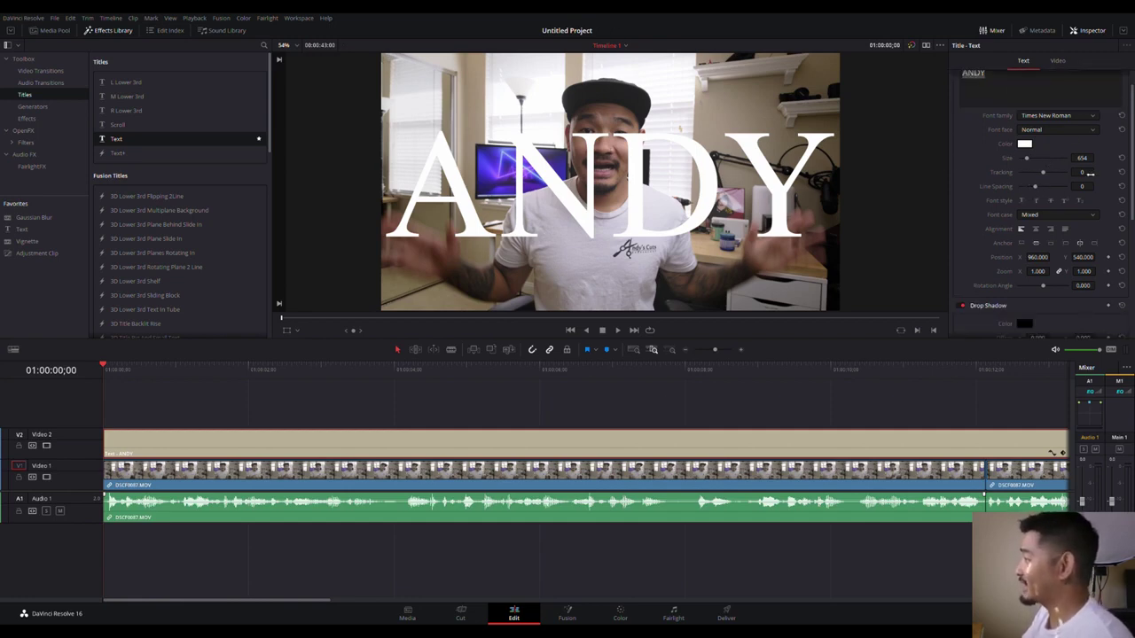
drag(1091, 174, 1090, 173)
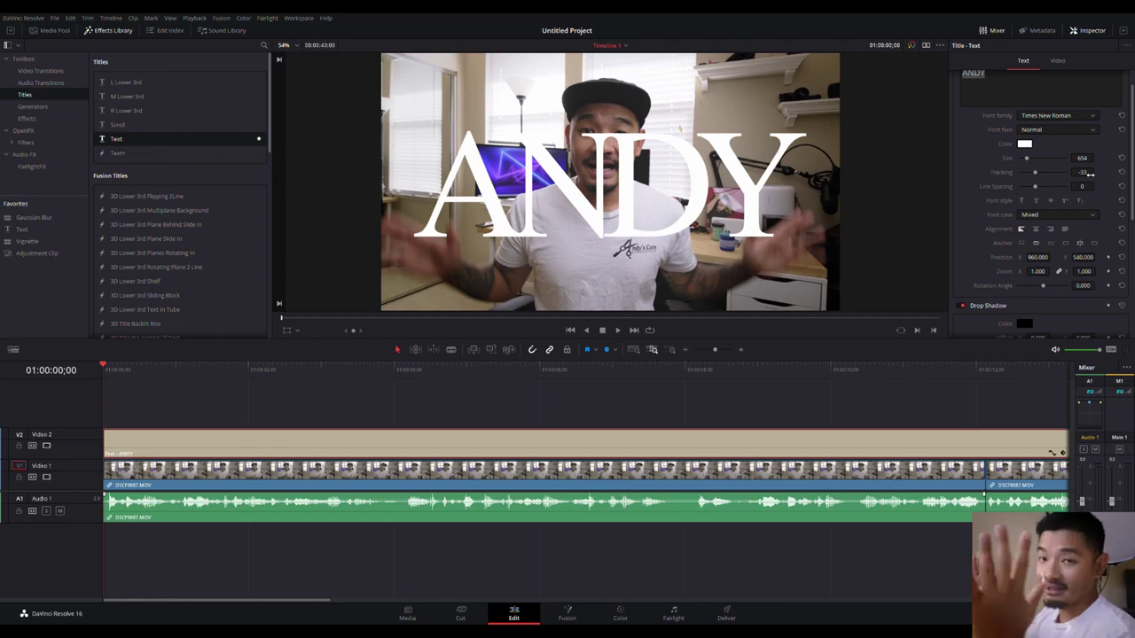
drag(1091, 173, 1055, 173)
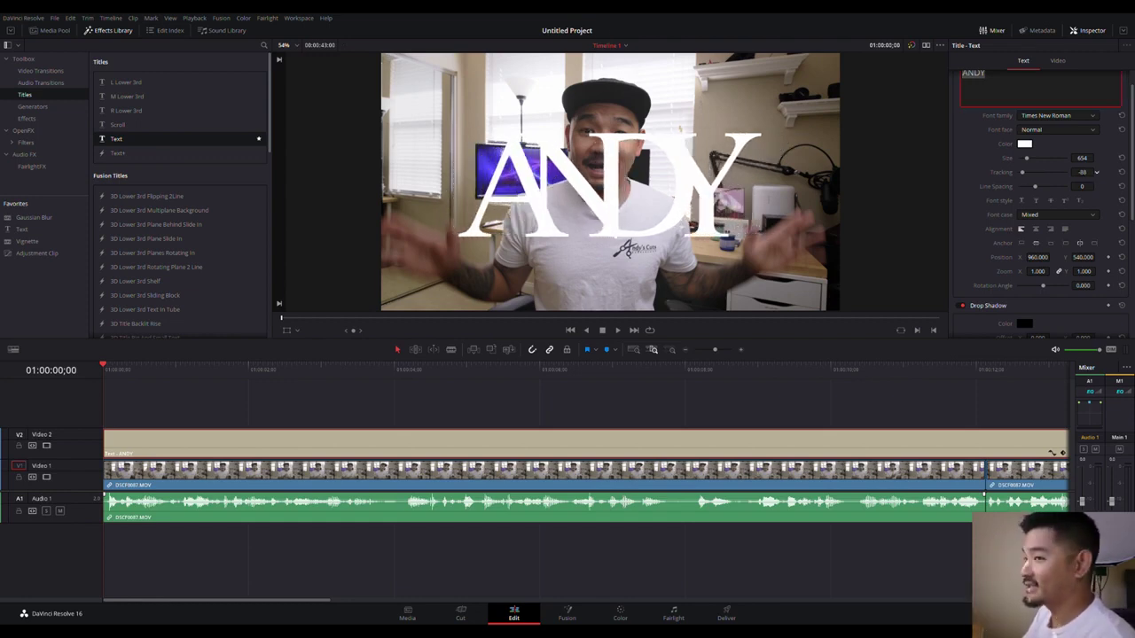
click(1088, 173)
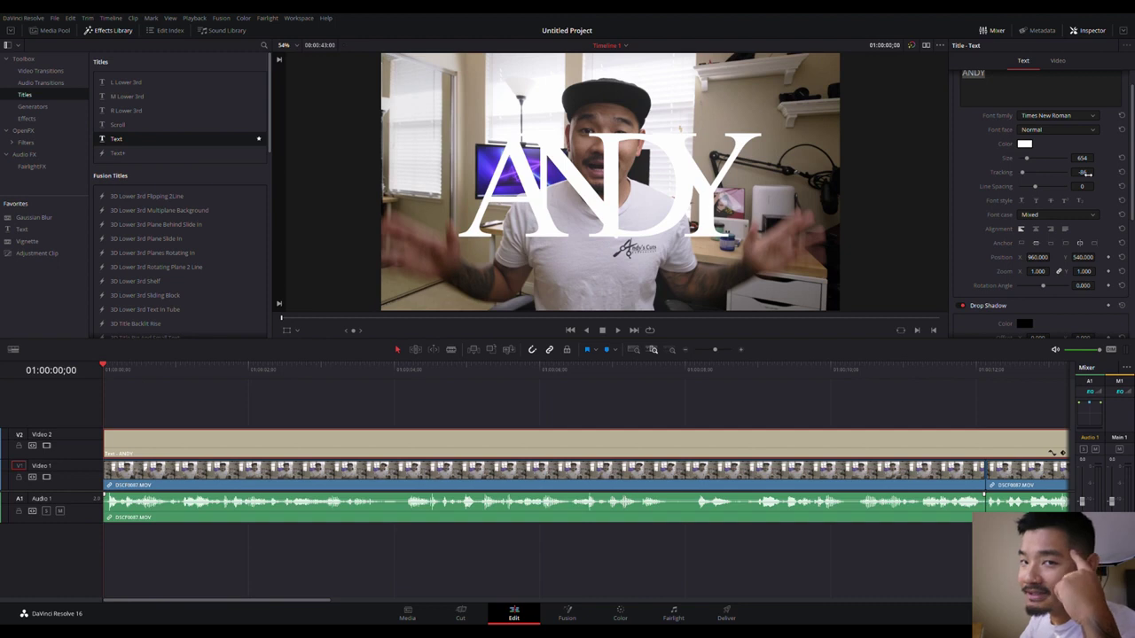
text(-100)
key(Return)
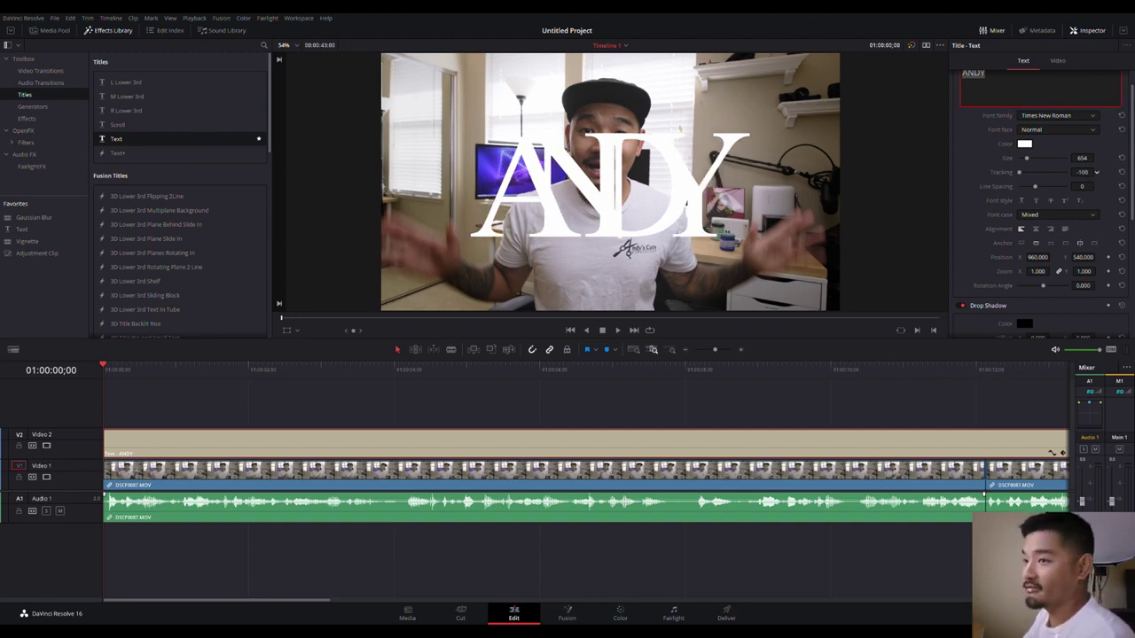
click(1081, 178)
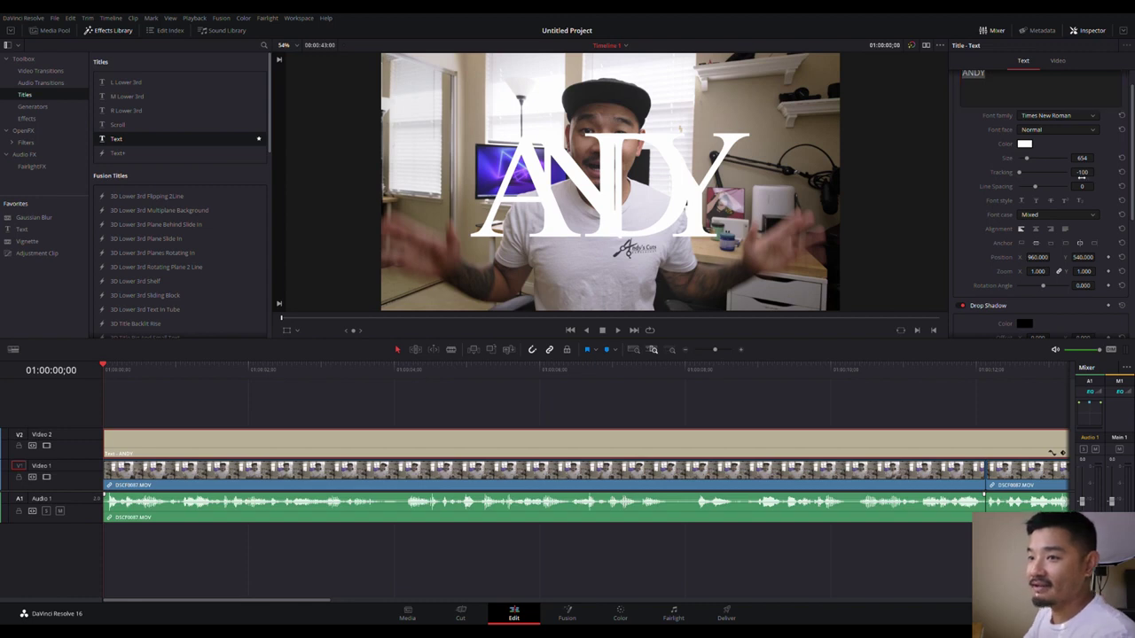
Try tracking values of 38 and -100 on the title and reset the tracking to 0.
drag(1080, 177, 1095, 171)
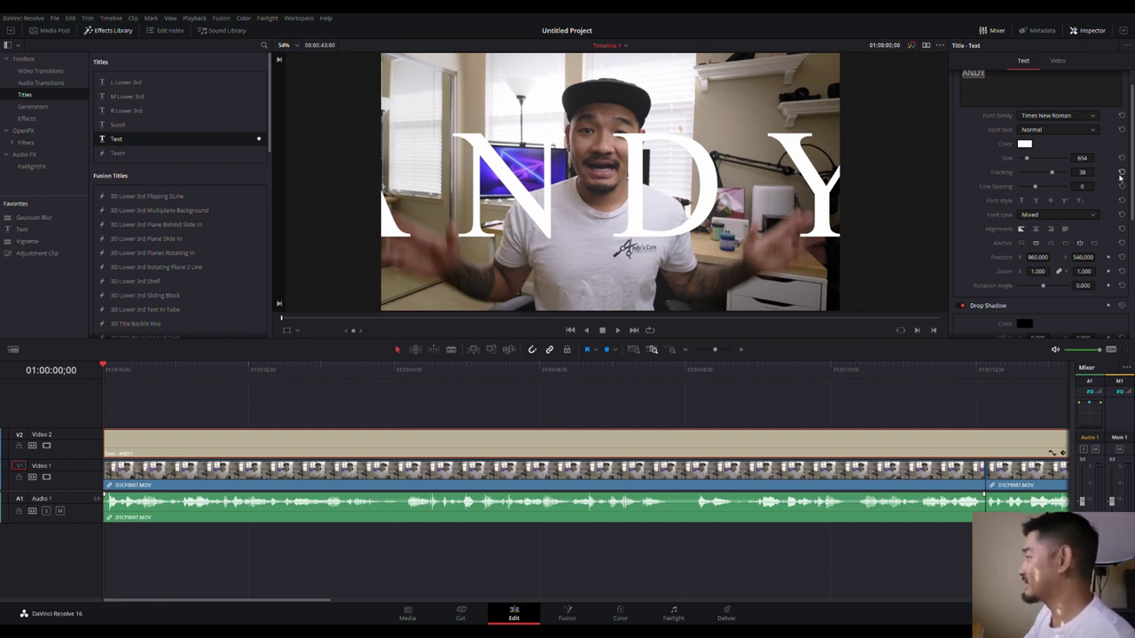
click(1123, 173)
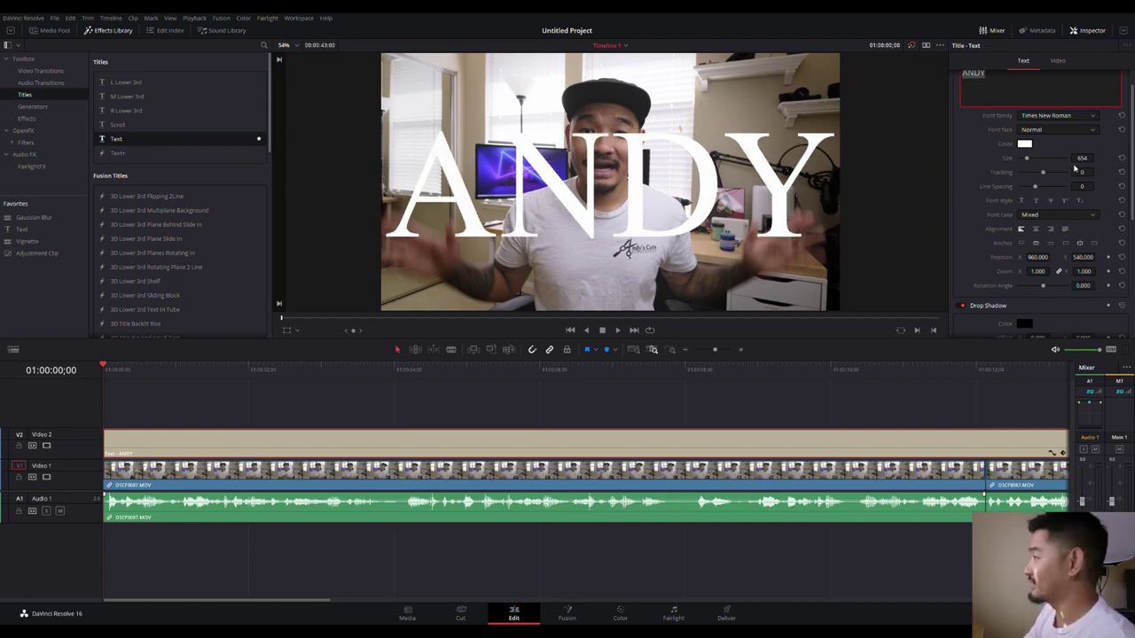
drag(1076, 171, 1079, 171)
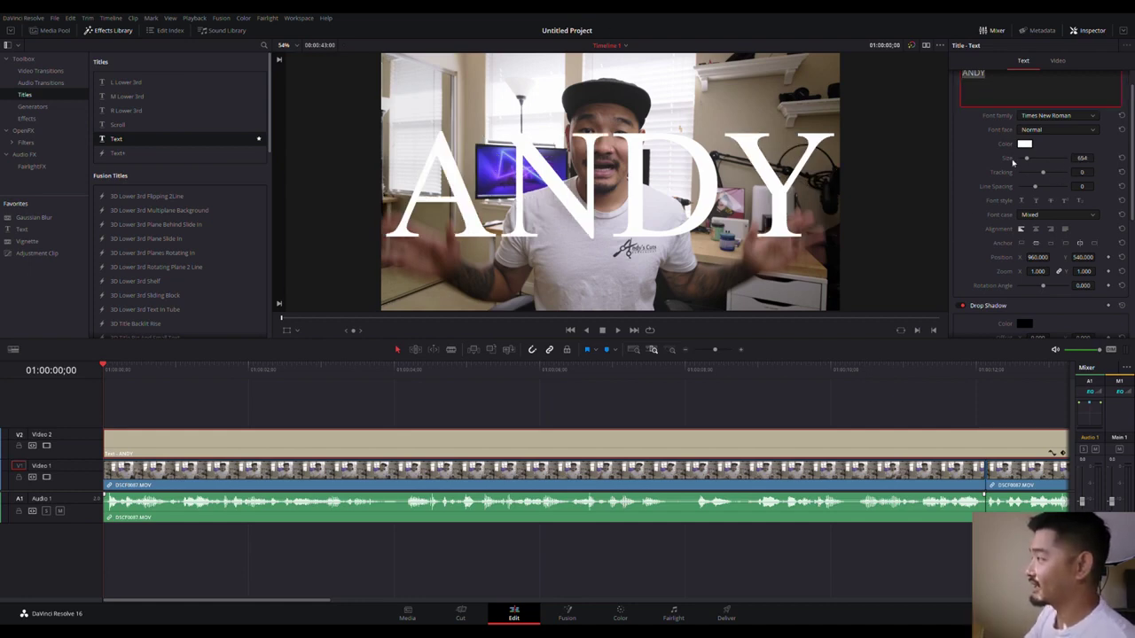
drag(1042, 173, 1010, 185)
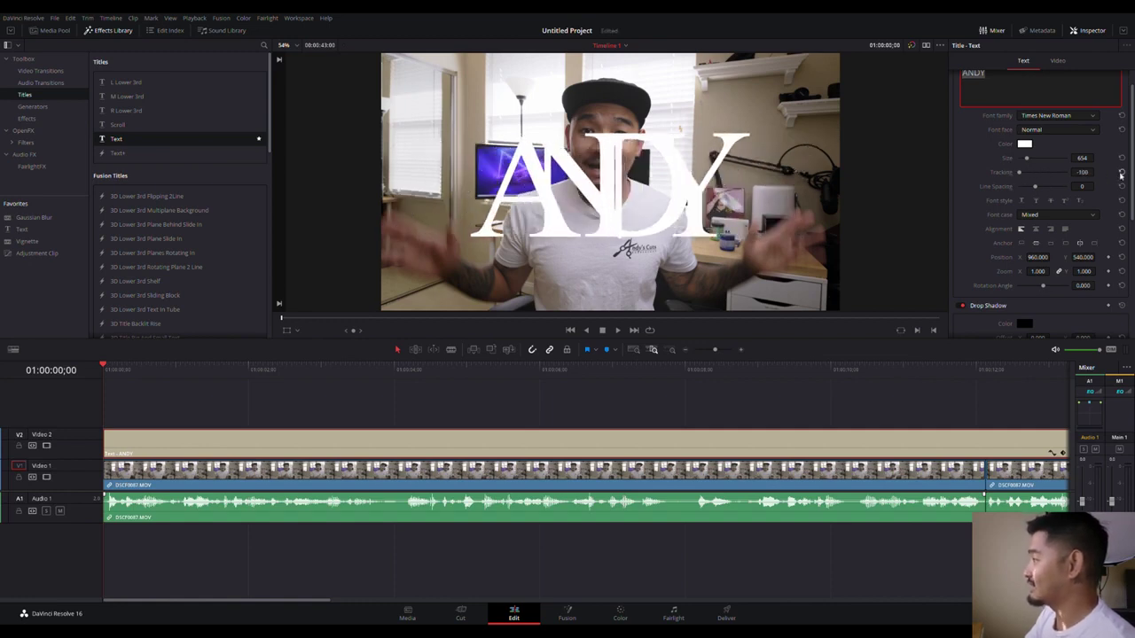
double_click(1000, 175)
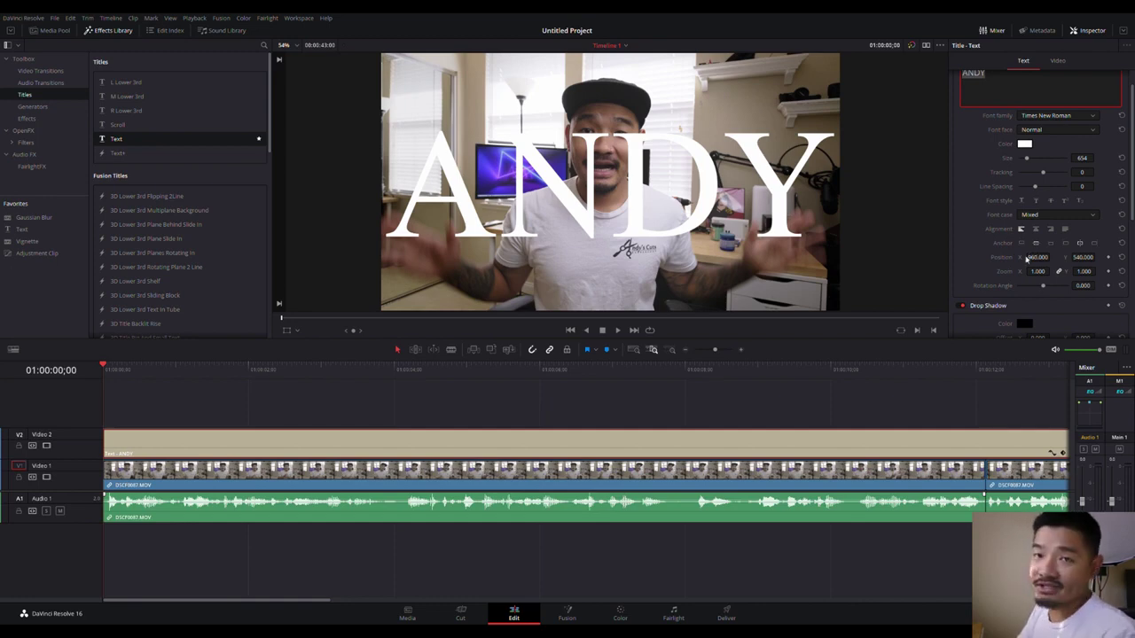
Try a line spacing of -270 on the title and undo that change.
scroll(1036, 140, down, 1)
drag(1035, 160, 956, 157)
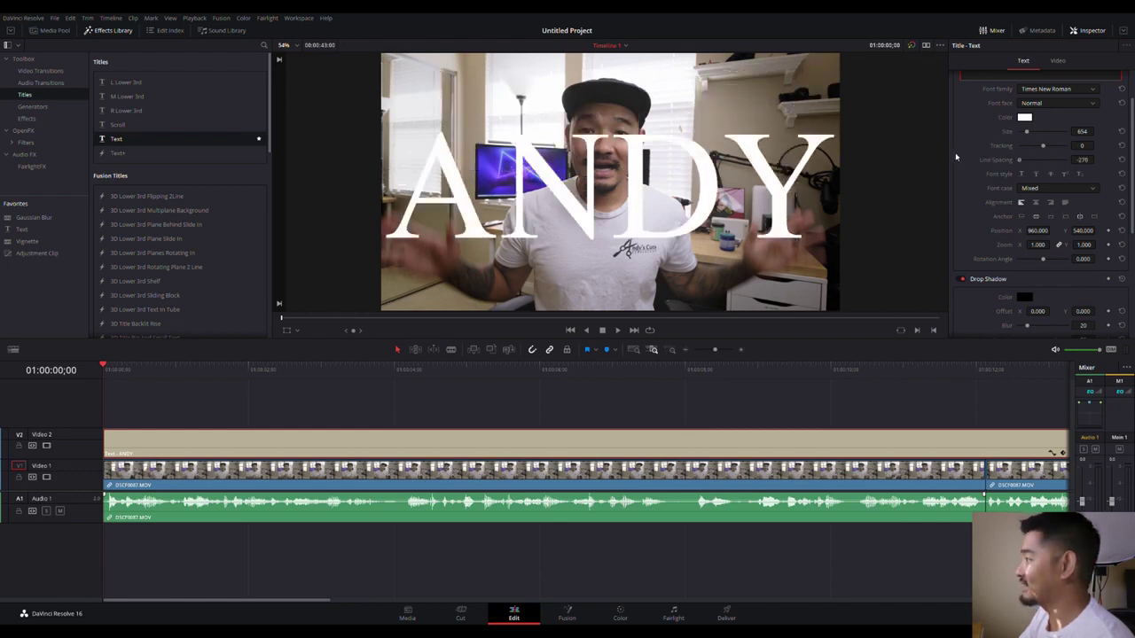
key(ctrl+z)
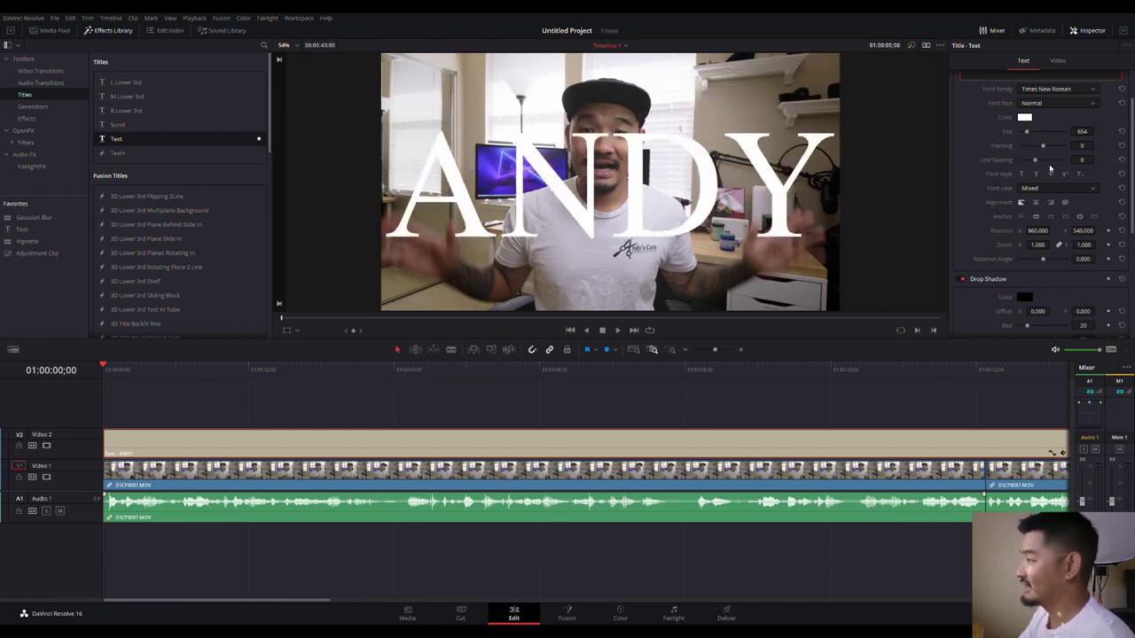
Try the Small Caps font case on the title and undo that change.
scroll(1009, 194, down, 1)
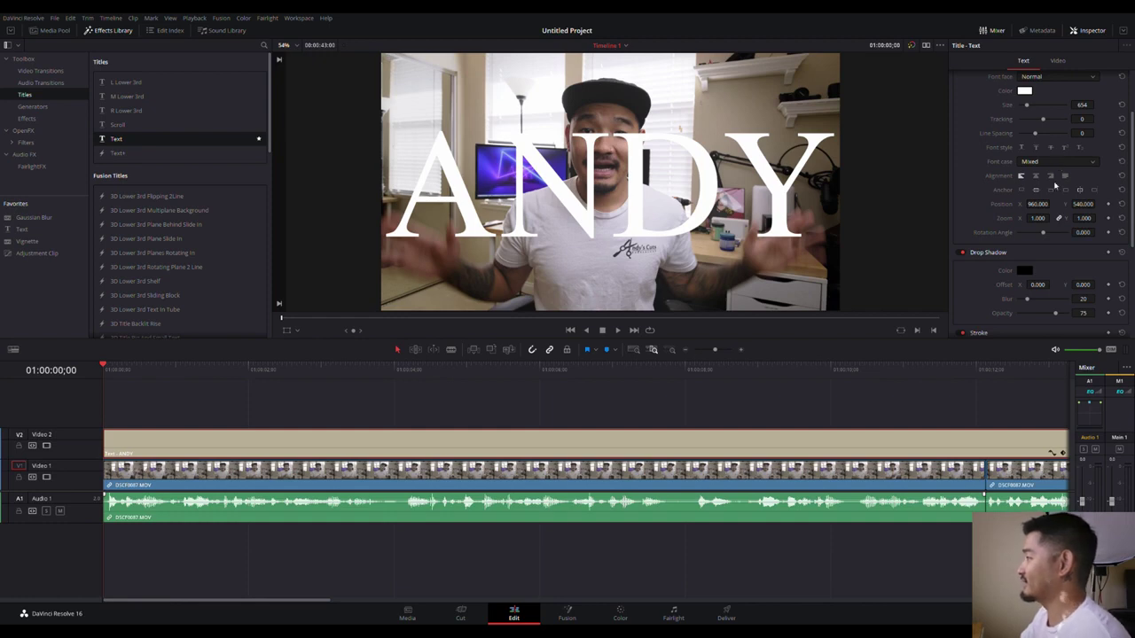
click(1043, 201)
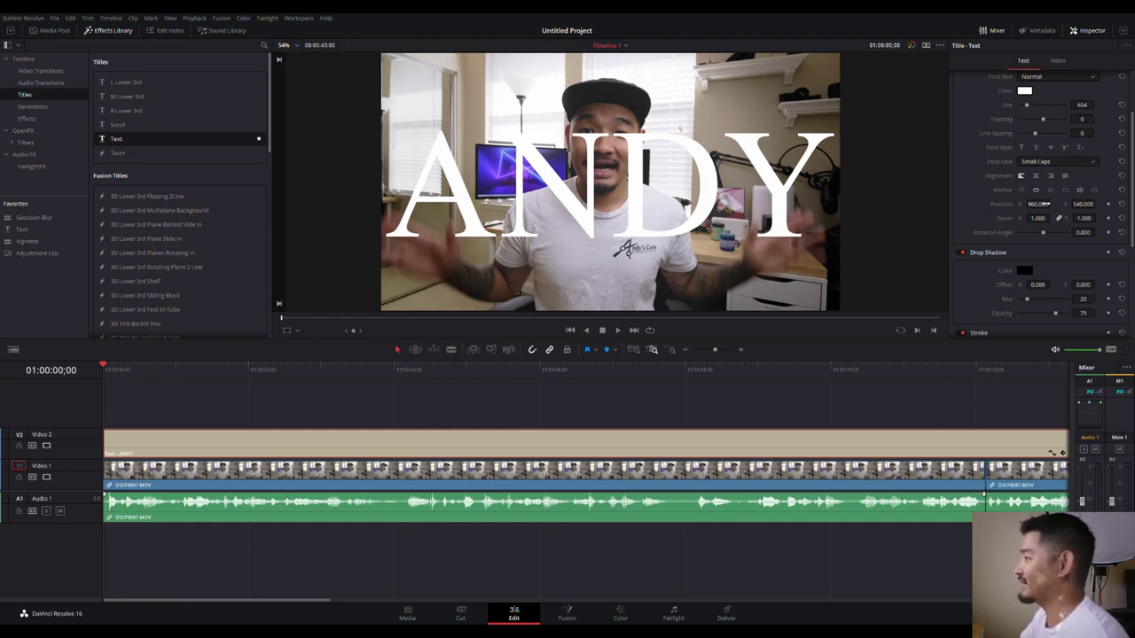
key(ctrl+z)
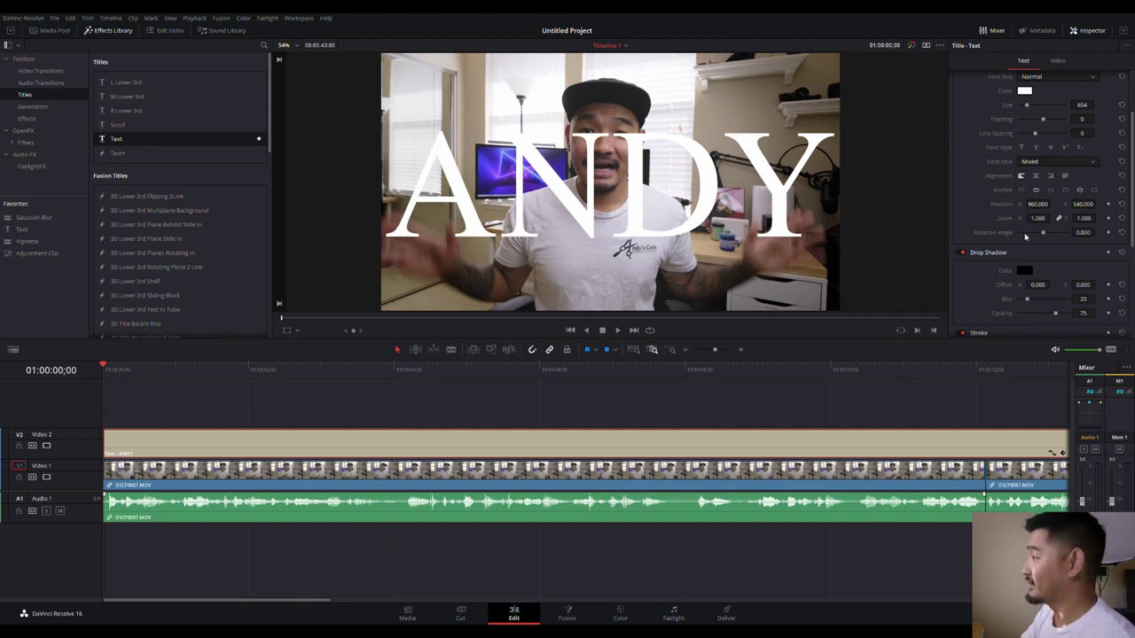
Try different drop shadow offsets on the title, settling on X -15 and Y -12.
scroll(1028, 233, down, 1)
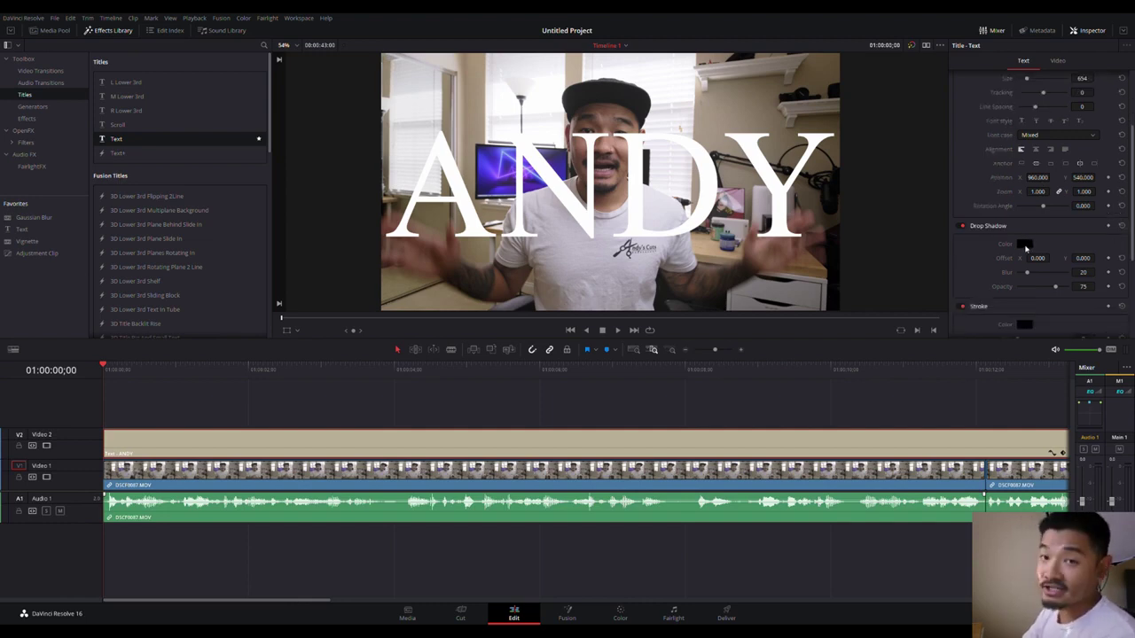
scroll(1026, 249, down, 2)
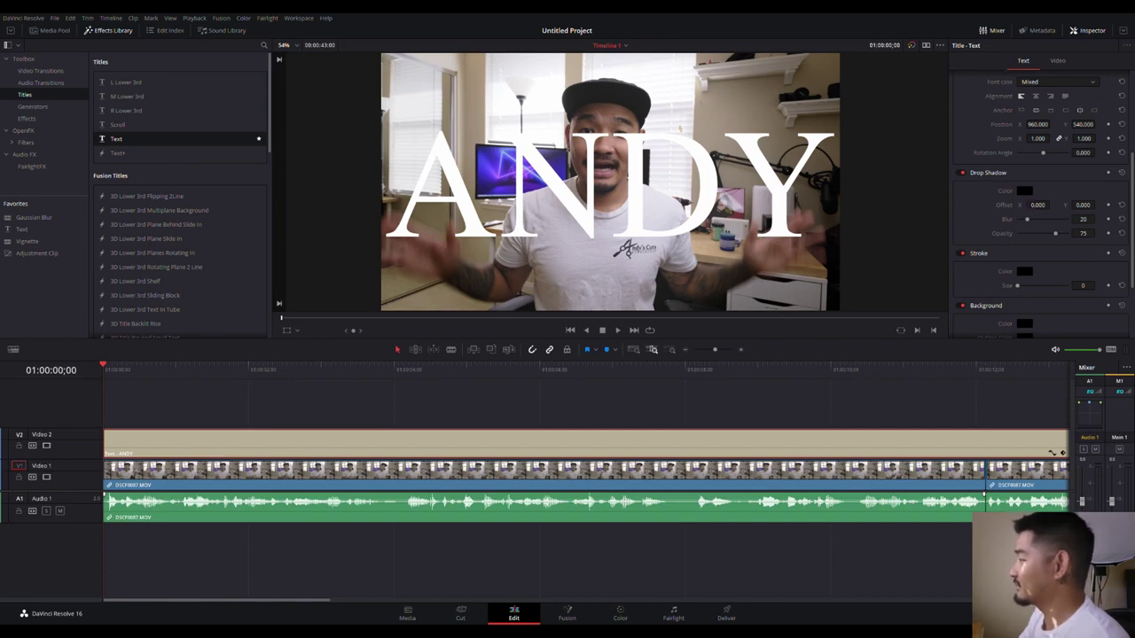
drag(1037, 205, 1053, 205)
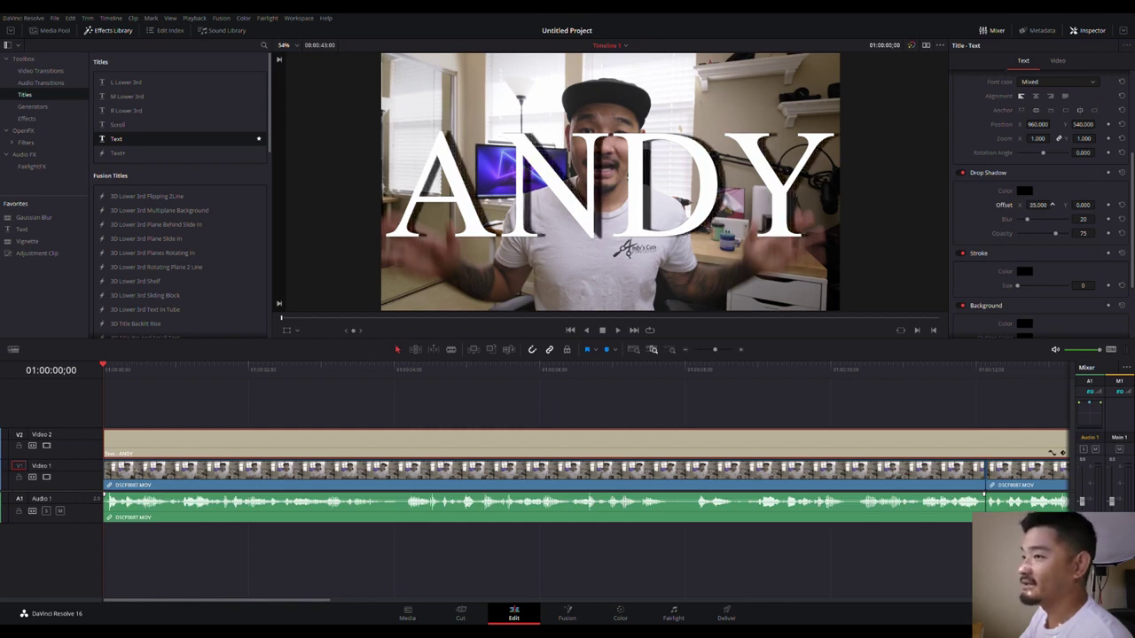
mouse_move(1042, 207)
mouse_down()
mouse_move(1027, 205)
mouse_move(1053, 204)
mouse_up()
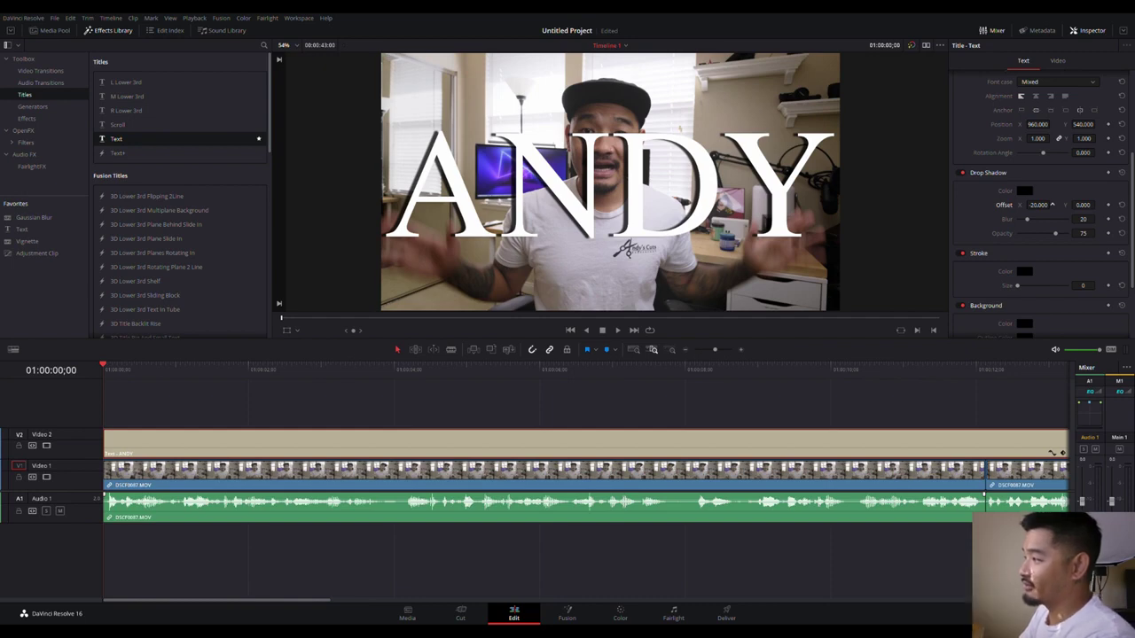
drag(1051, 205, 1052, 205)
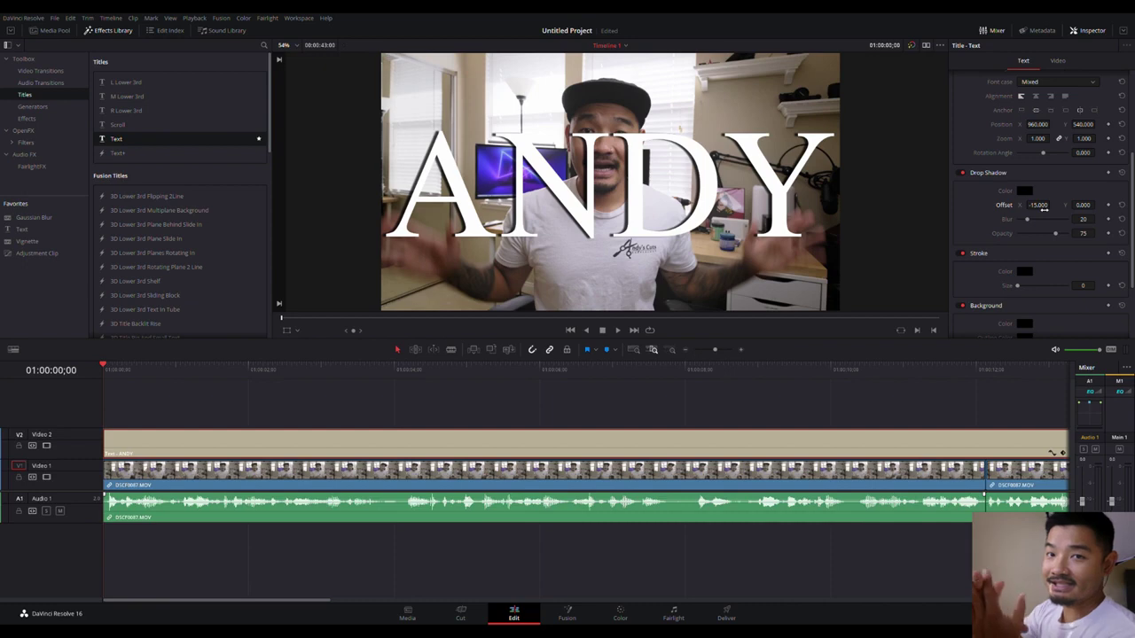
mouse_move(1084, 207)
mouse_down()
mouse_move(1070, 206)
mouse_move(1098, 205)
mouse_move(1087, 204)
mouse_up()
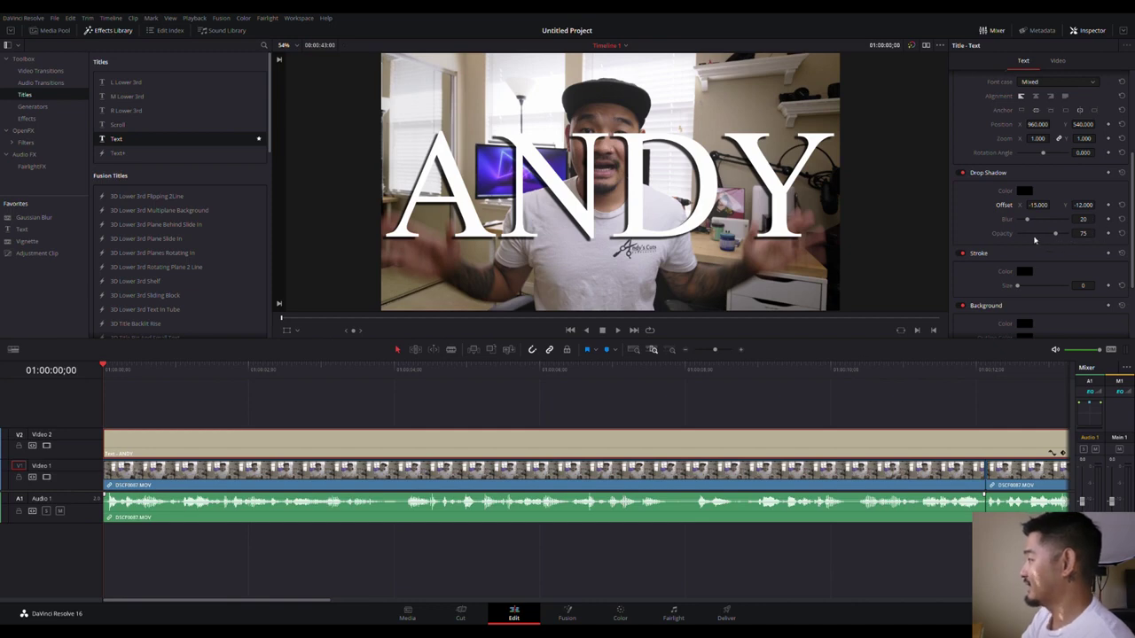
Try a drop shadow blur of 1, set the blur to 100 and lower the shadow's opacity to 68.
drag(1028, 220, 995, 228)
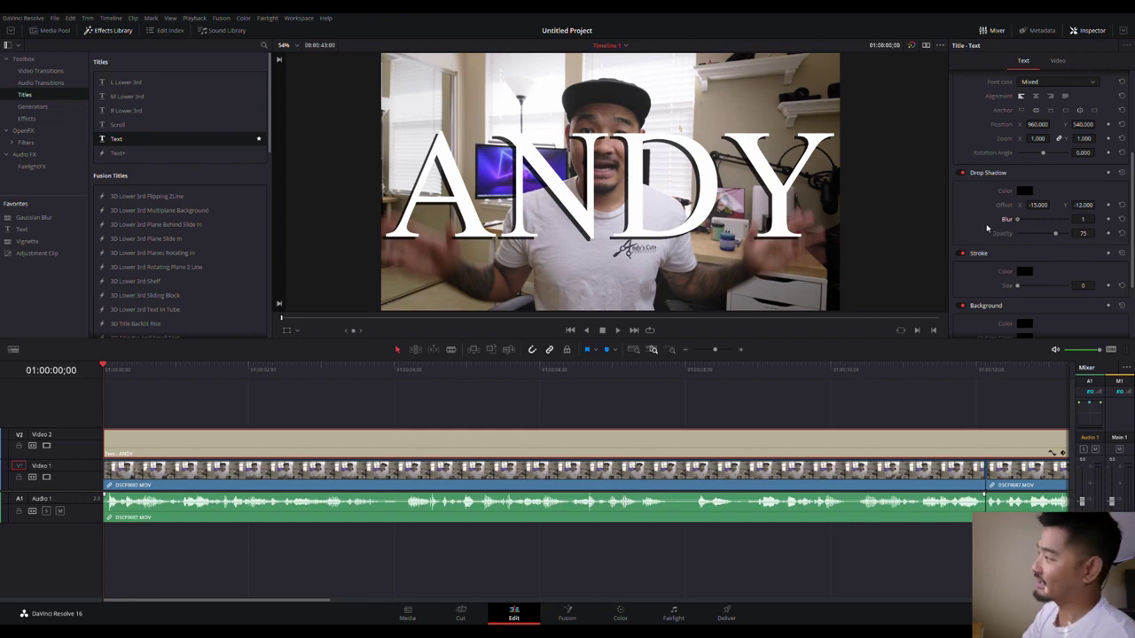
drag(1067, 229, 1114, 229)
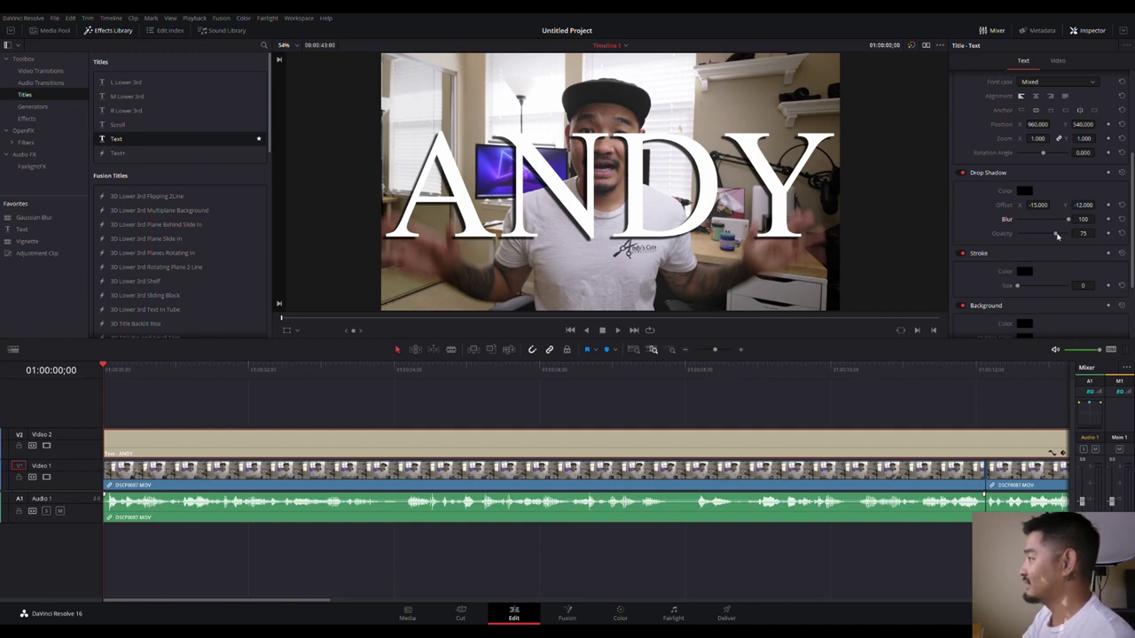
mouse_move(1057, 236)
mouse_down()
mouse_move(1010, 248)
mouse_move(1030, 248)
mouse_move(1028, 234)
mouse_move(1052, 238)
mouse_up()
Try a thick black stroke around the title and return the stroke size to 0.
scroll(1051, 238, down, 1)
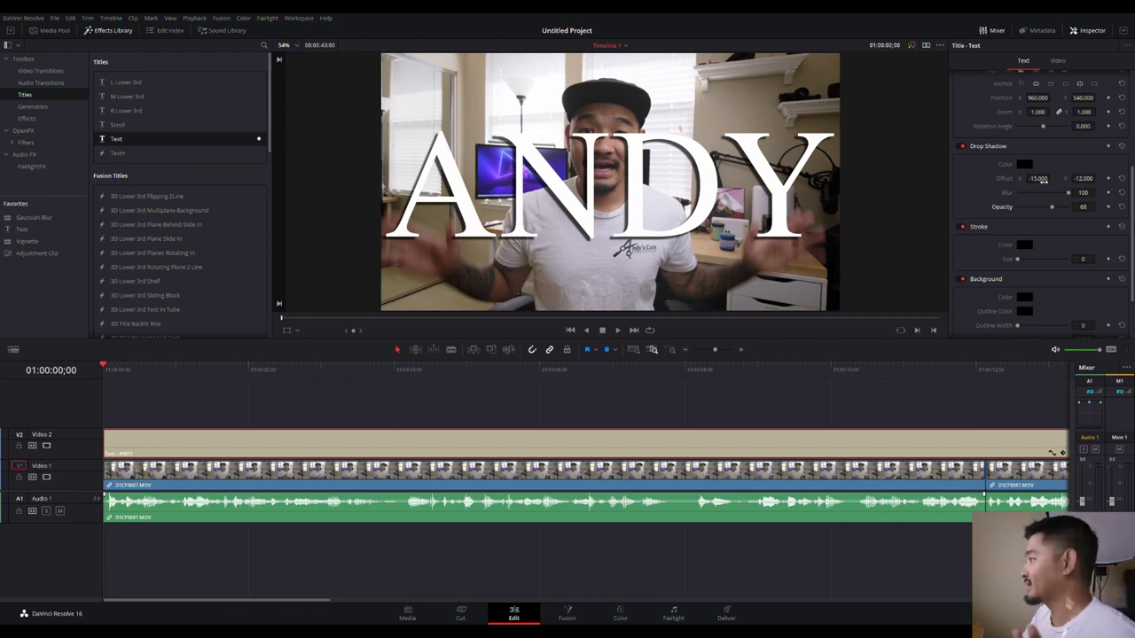
drag(1022, 261, 1079, 263)
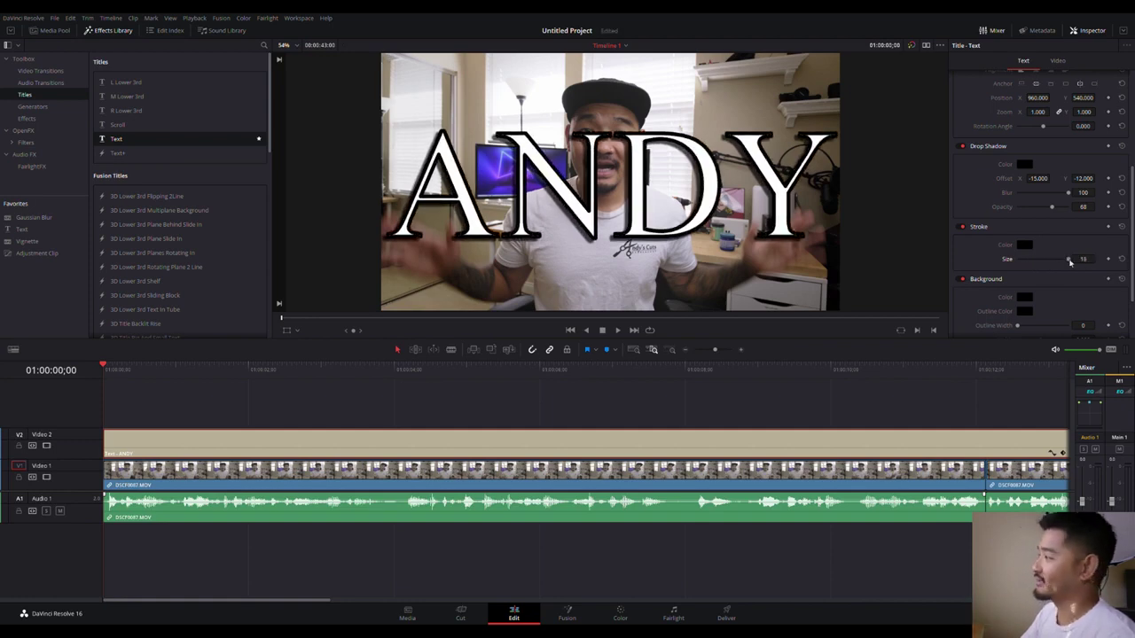
drag(1068, 262, 1018, 269)
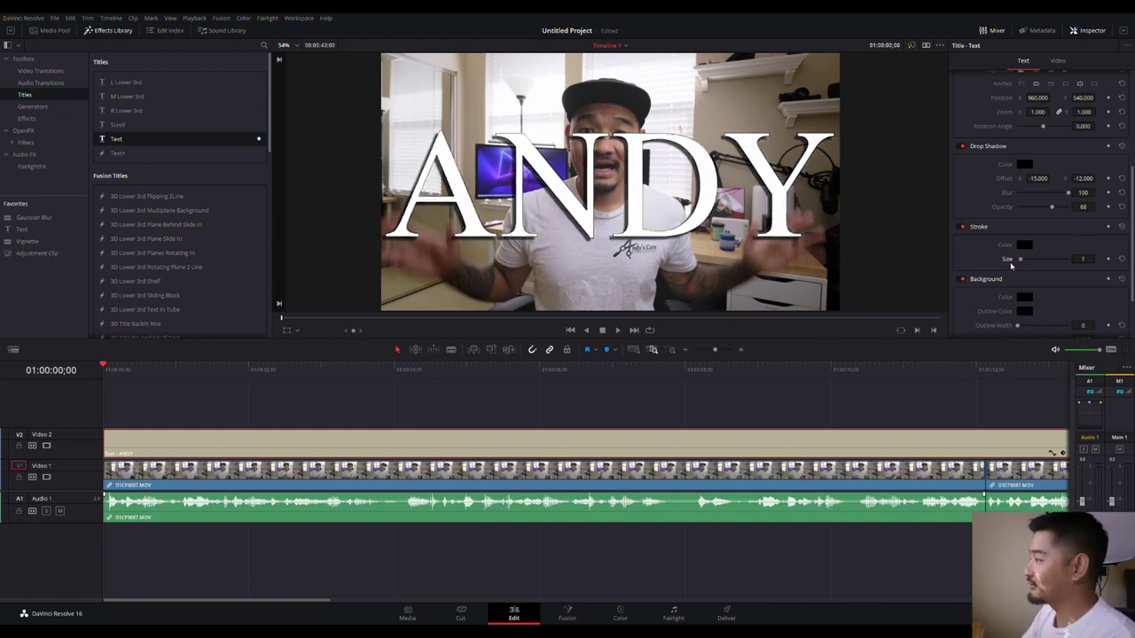
mouse_move(1020, 260)
mouse_down()
mouse_move(1051, 266)
mouse_move(1015, 269)
mouse_up()
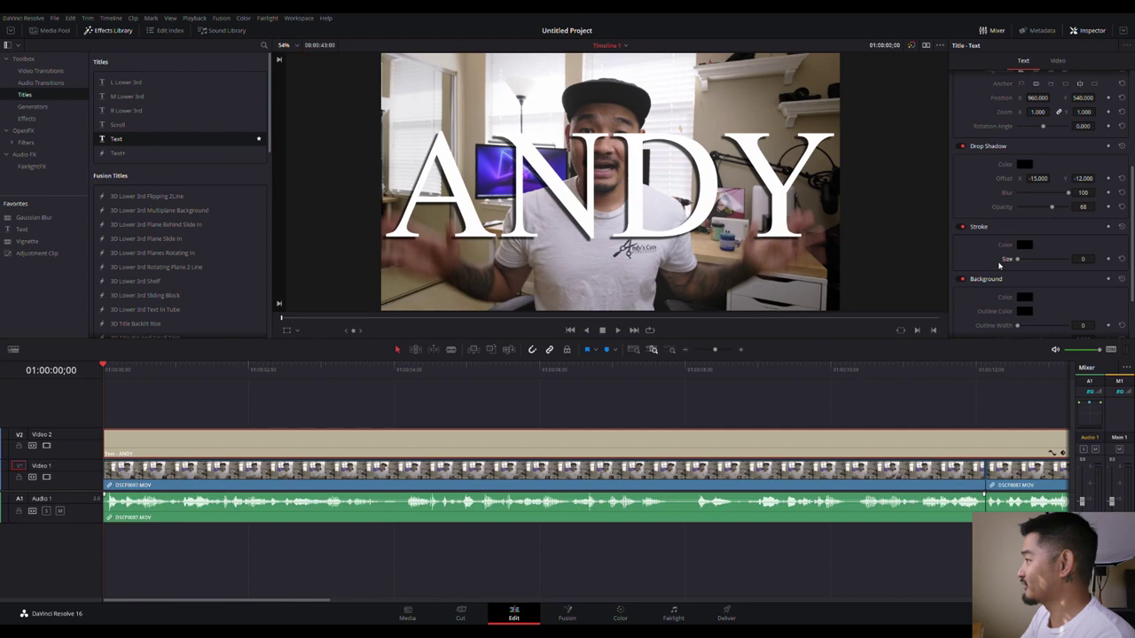
Review the title's remaining text settings and reset its drop shadow offset to 0.
scroll(1041, 264, down, 1)
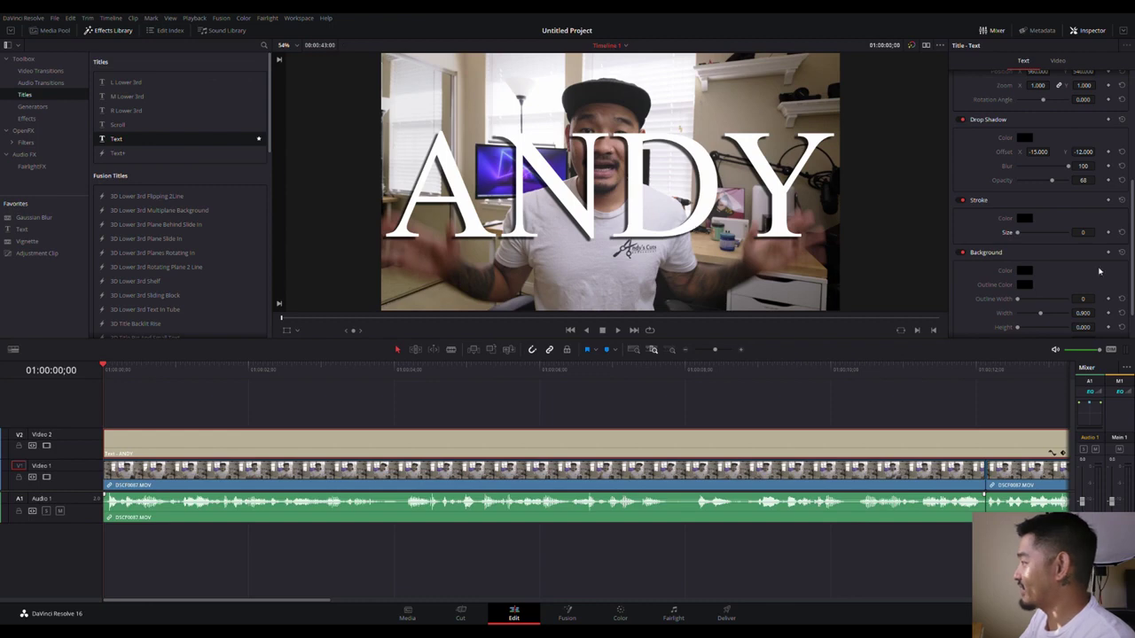
scroll(1071, 230, up, 5)
scroll(1071, 230, up, 3)
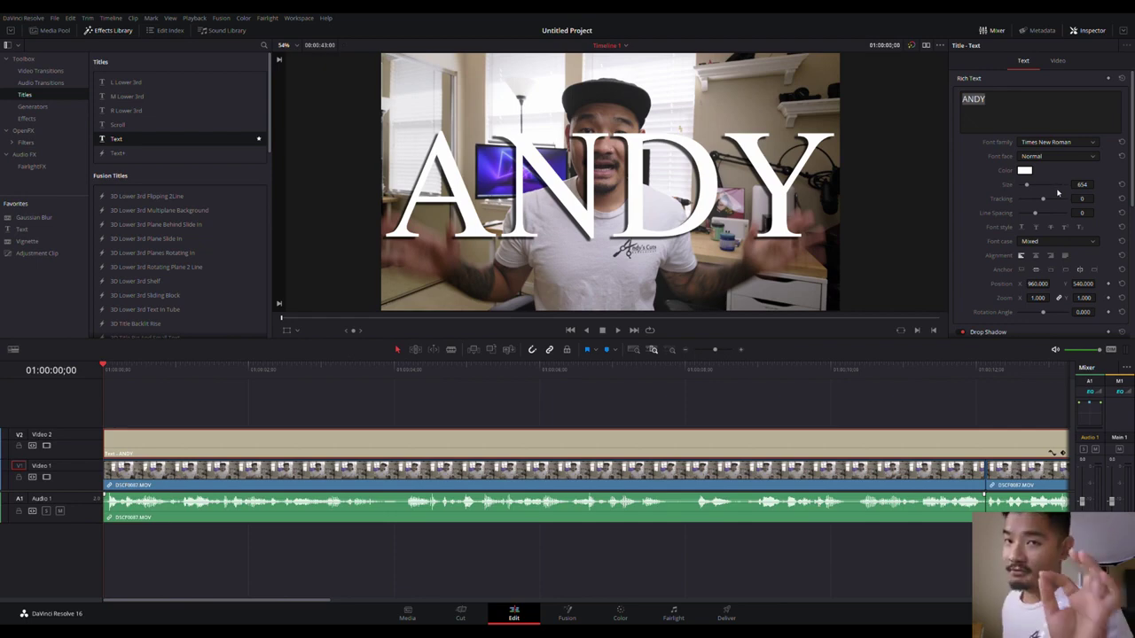
scroll(1028, 271, down, 2)
scroll(1028, 271, down, 5)
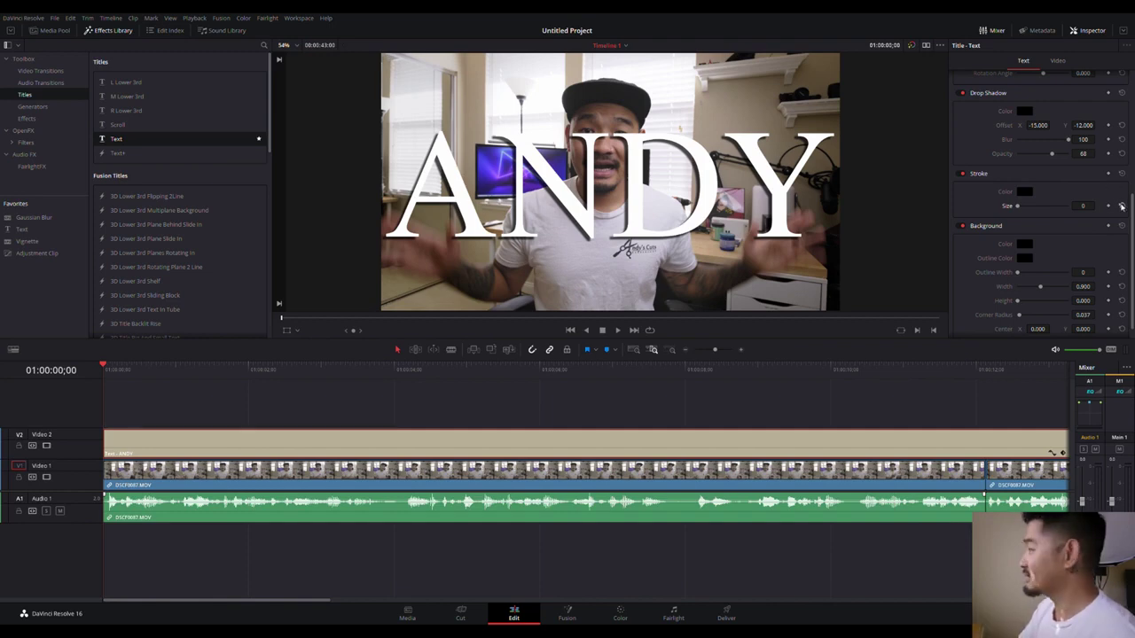
click(1122, 125)
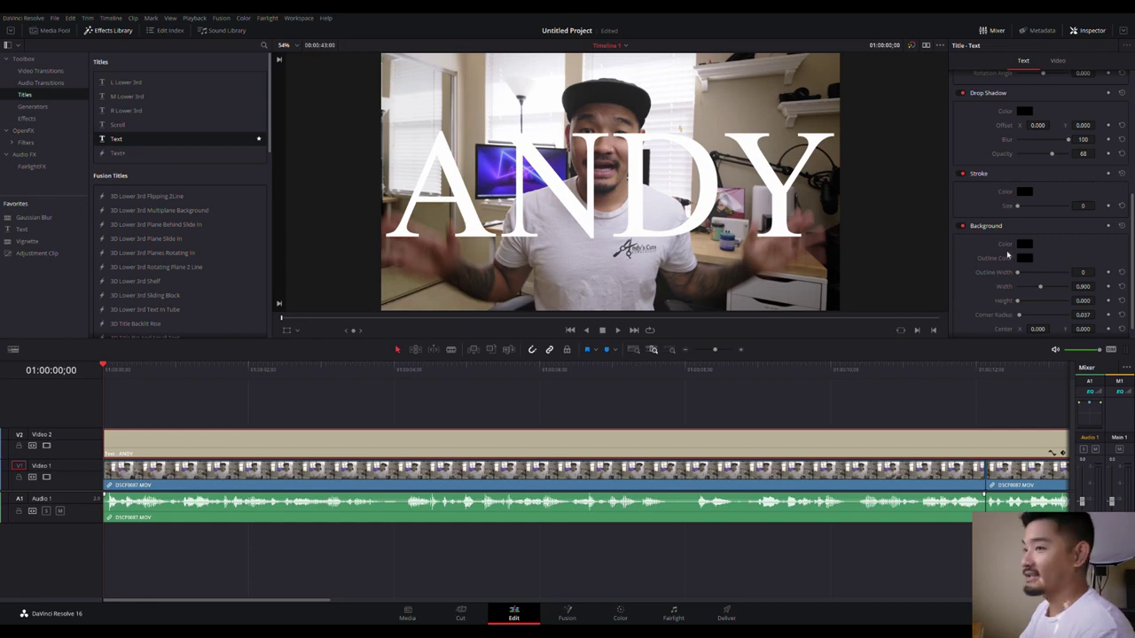
Reduce the title's text size to 30.
scroll(1009, 255, up, 6)
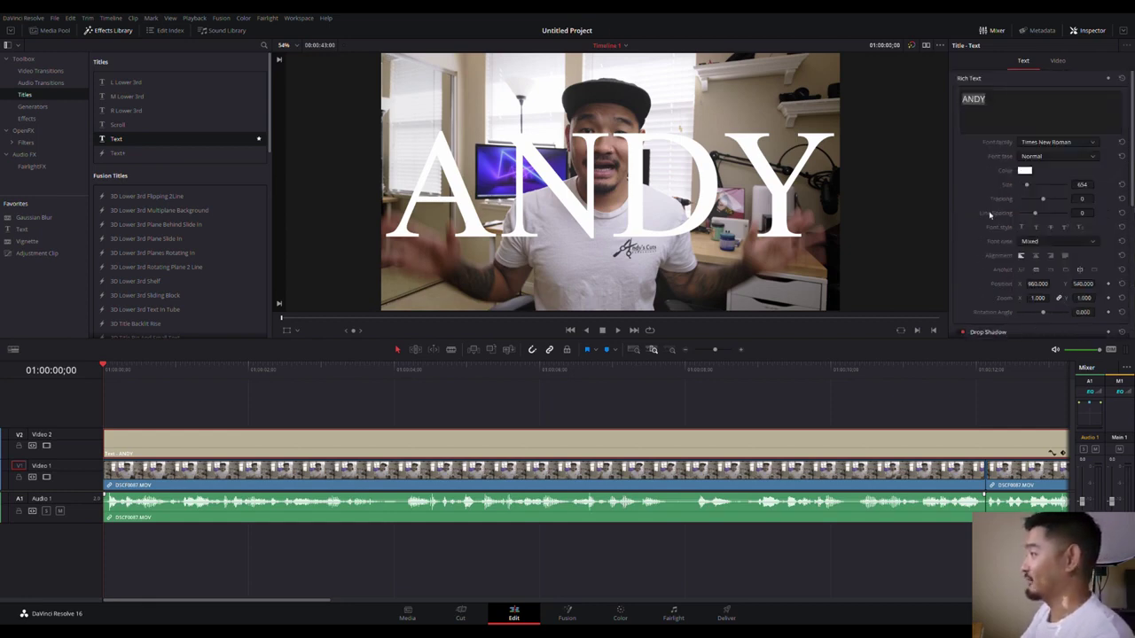
scroll(1025, 170, down, 1)
double_click(1081, 157)
text(30)
key(Return)
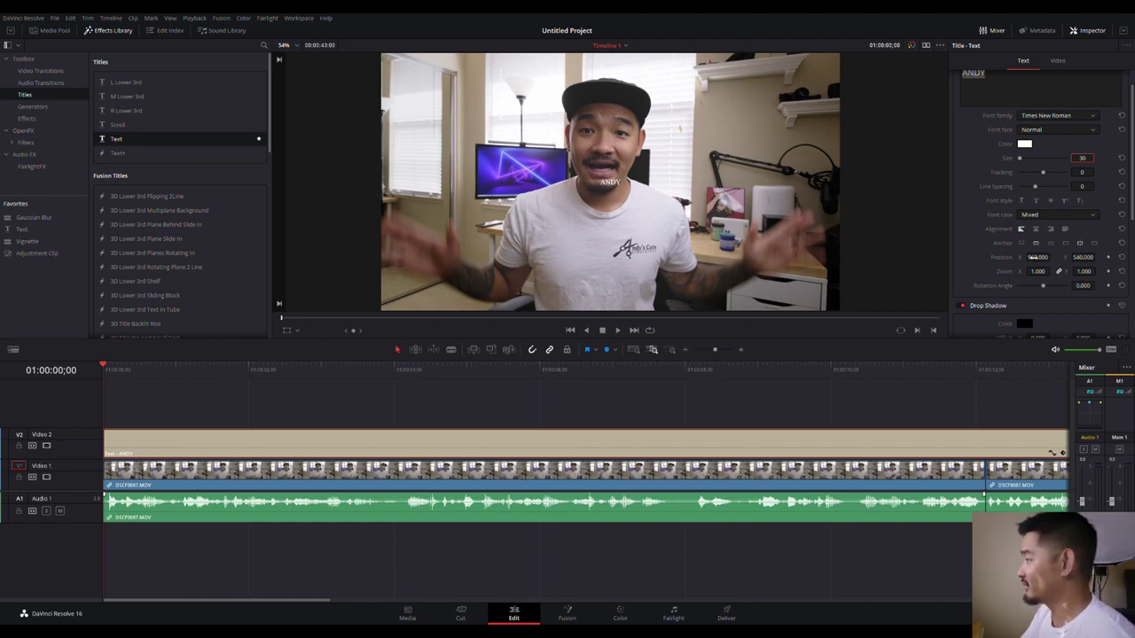
Try several title positions across the frame and place it in the picture's lower-left corner at X 58, Y 34.
drag(1061, 256, 1017, 251)
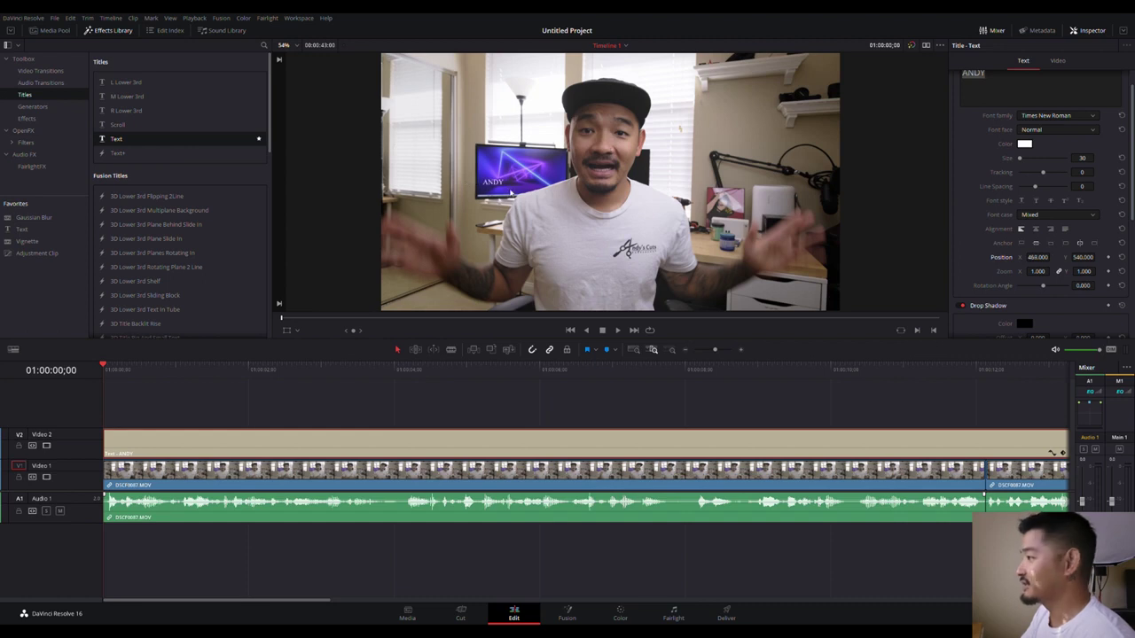
drag(493, 183, 819, 90)
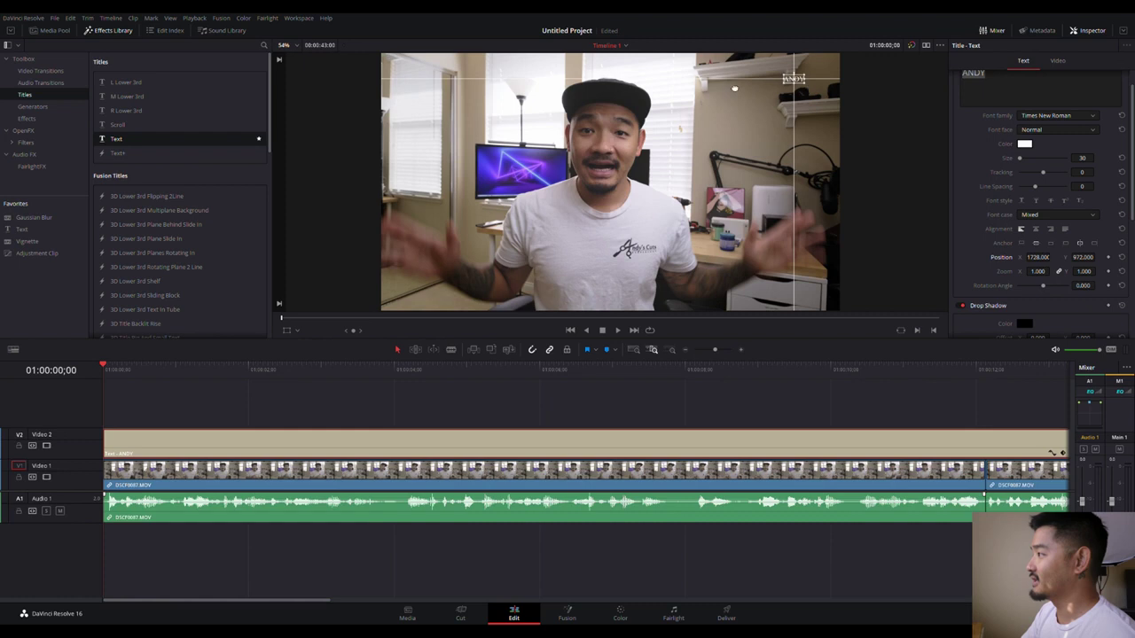
drag(734, 89, 422, 296)
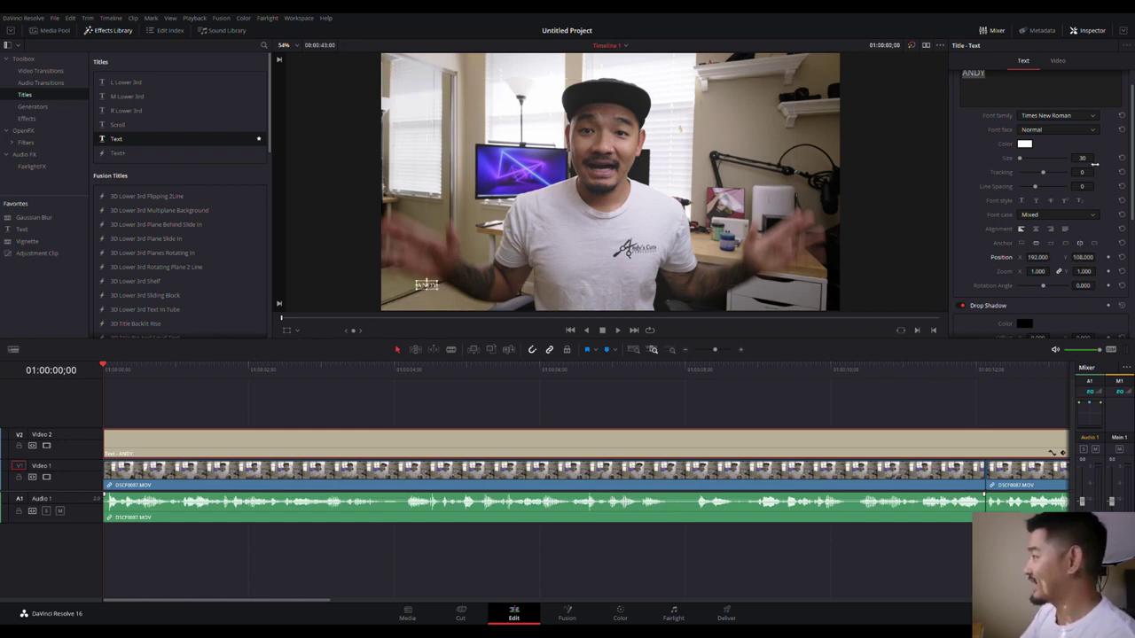
mouse_move(426, 284)
mouse_down()
mouse_move(428, 251)
mouse_move(427, 310)
mouse_move(396, 312)
mouse_move(427, 305)
mouse_up()
drag(1048, 257, 1072, 257)
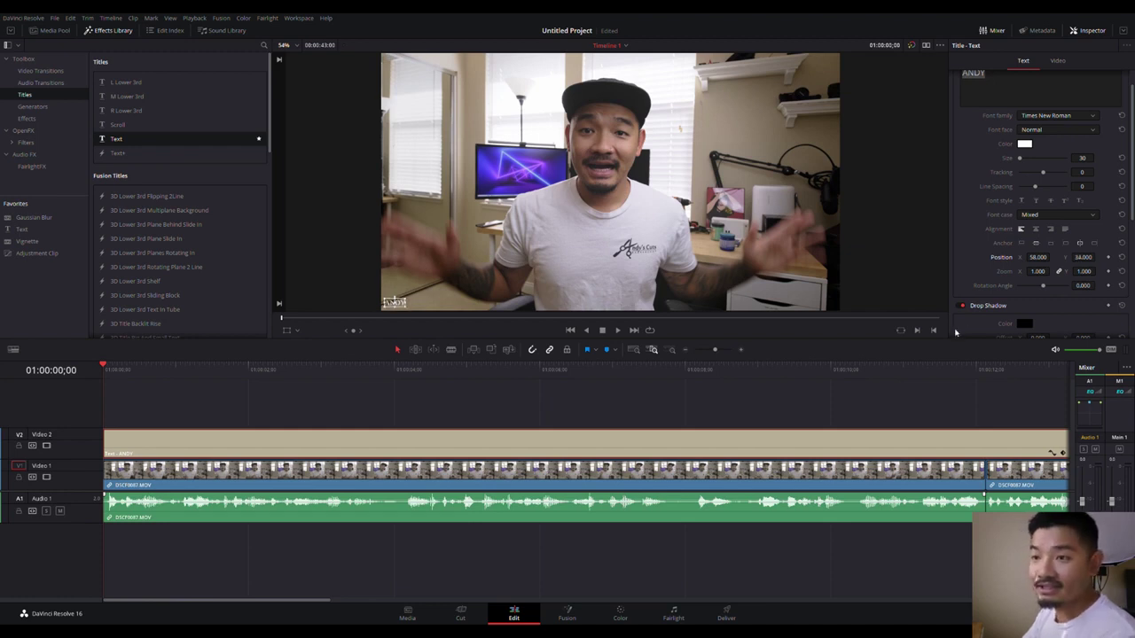
Increase the title's text size to 40 and shift it horizontally to position X 77.
drag(1095, 160, 1092, 159)
text(40)
key(Return)
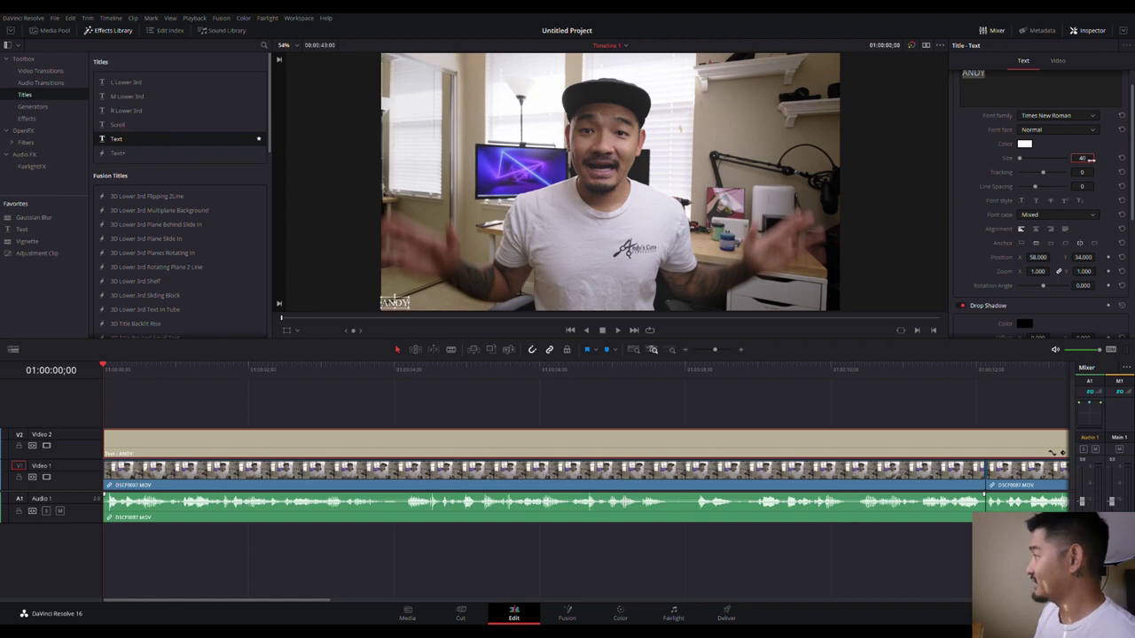
drag(1039, 257, 1051, 257)
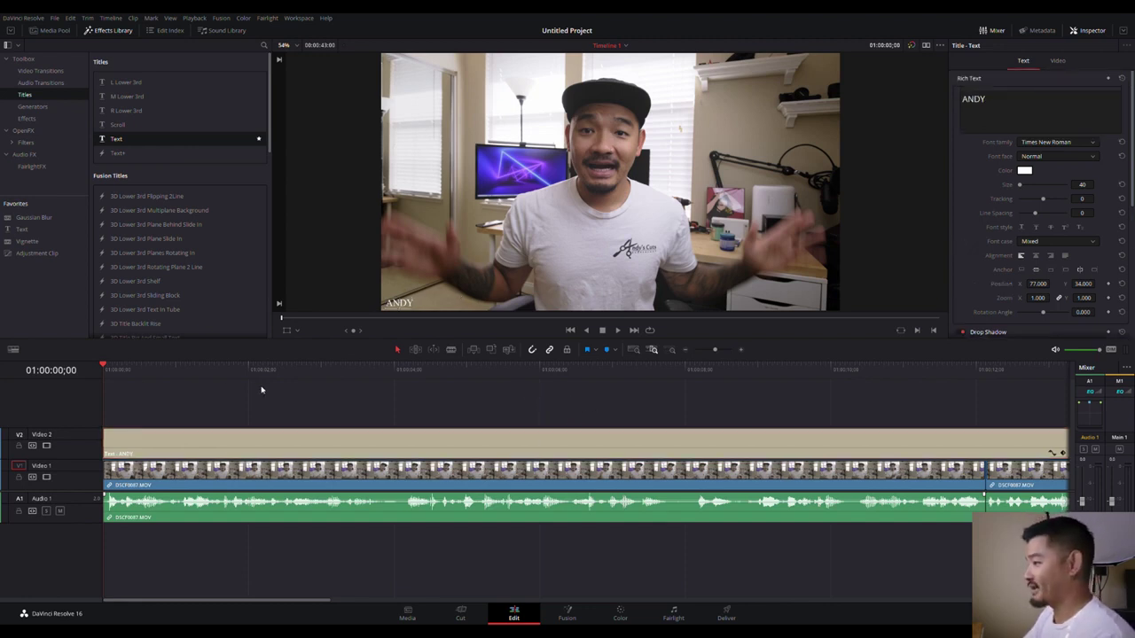
Play the timeline from its start to preview the title over the footage.
drag(115, 372, 107, 375)
key(space)
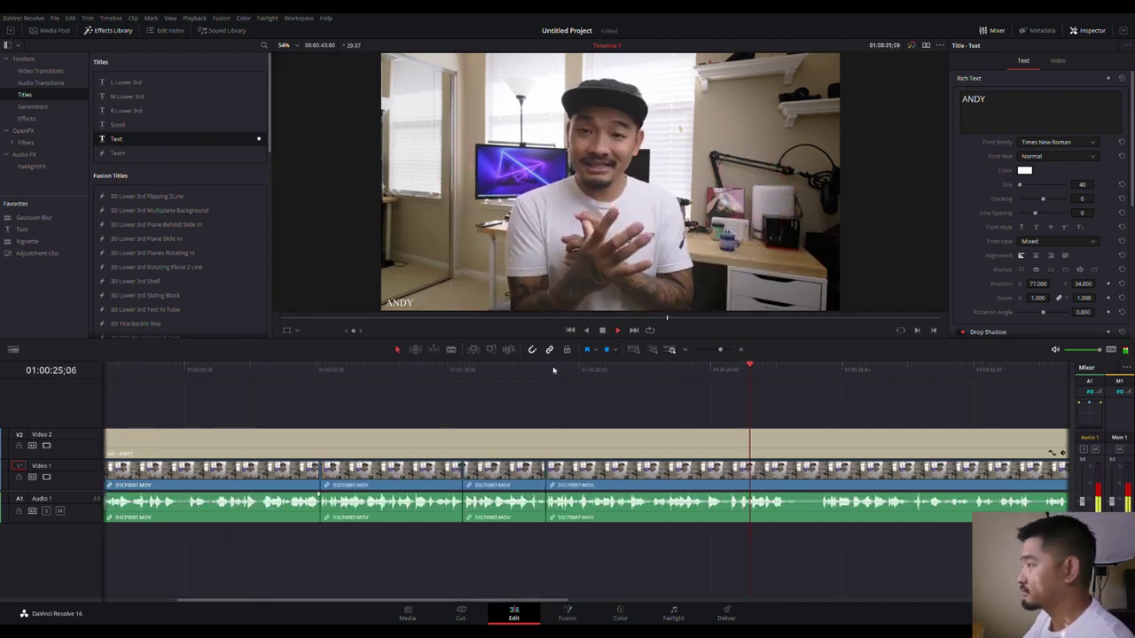
Add a second Text title on a new track above the ANDY title at 01:00:20;05, reading "HOW TO ADD TEXT!".
click(554, 369)
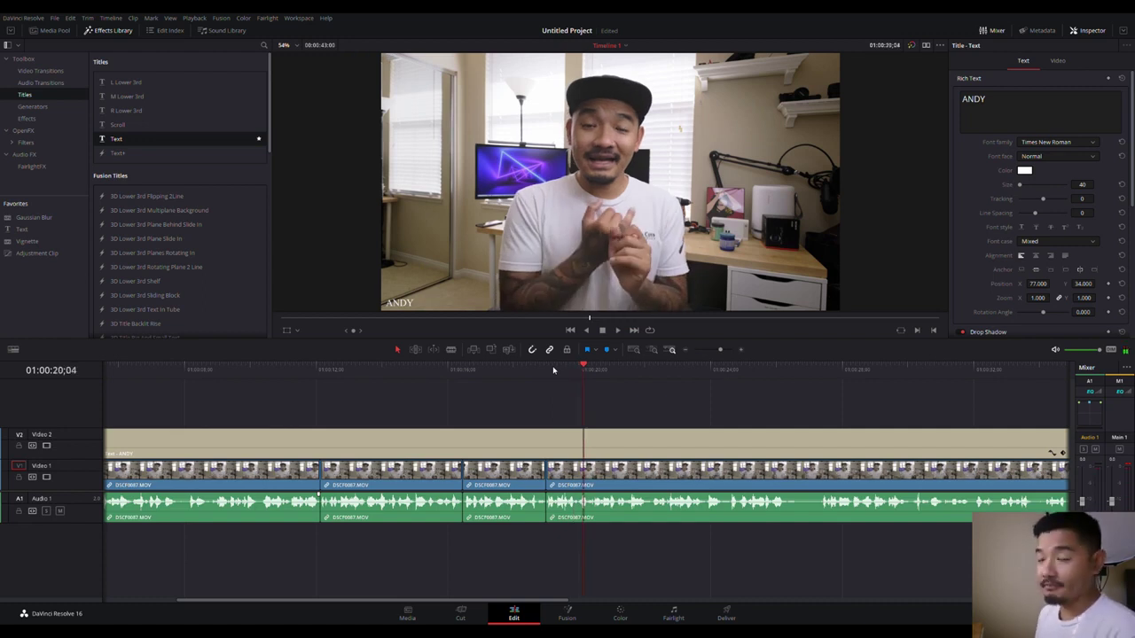
click(553, 369)
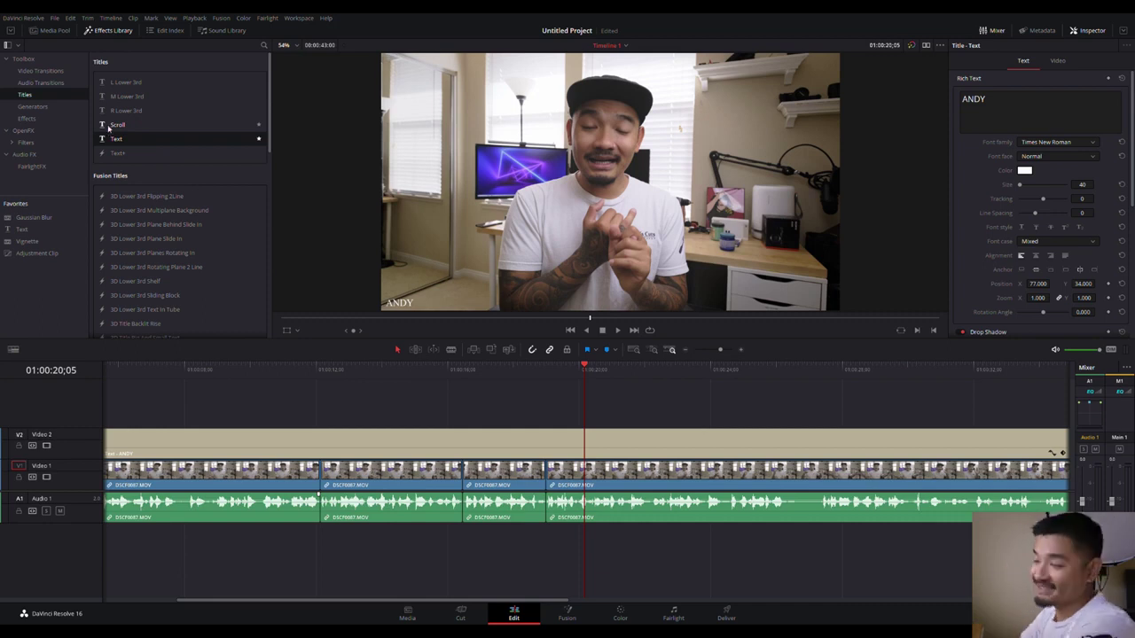
drag(115, 139, 592, 410)
double_click(962, 100)
text(HOW TO ADD TEXT!)
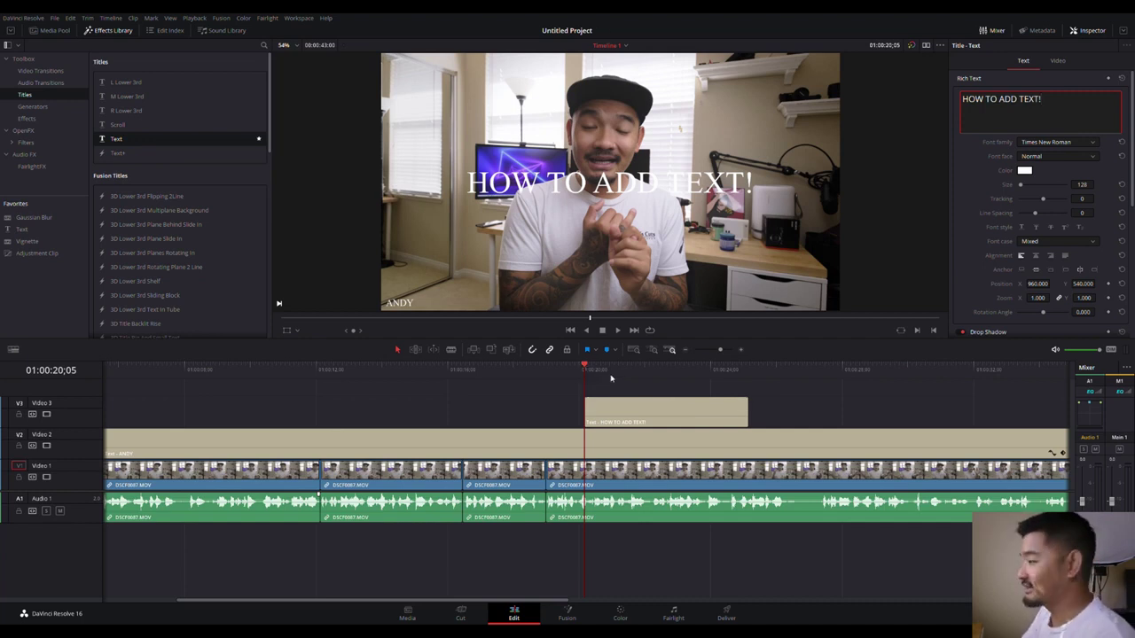
Set the HOW TO ADD TEXT! title's size to 181 and its drop shadow X offset to 4.
click(1021, 172)
drag(1082, 189, 1080, 185)
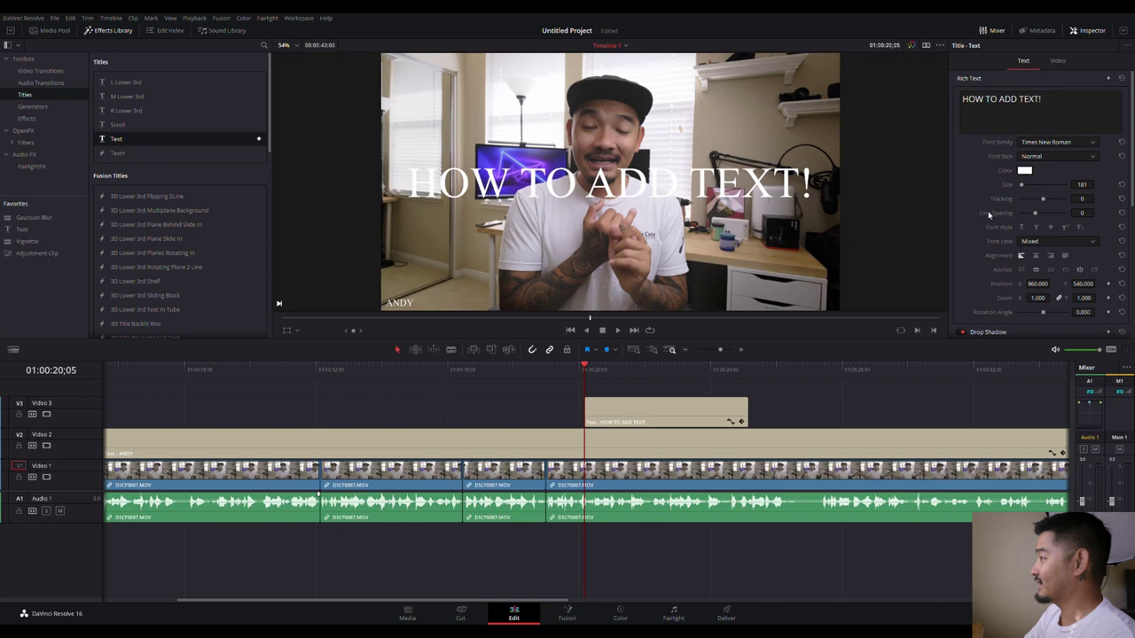
scroll(1037, 257, down, 1)
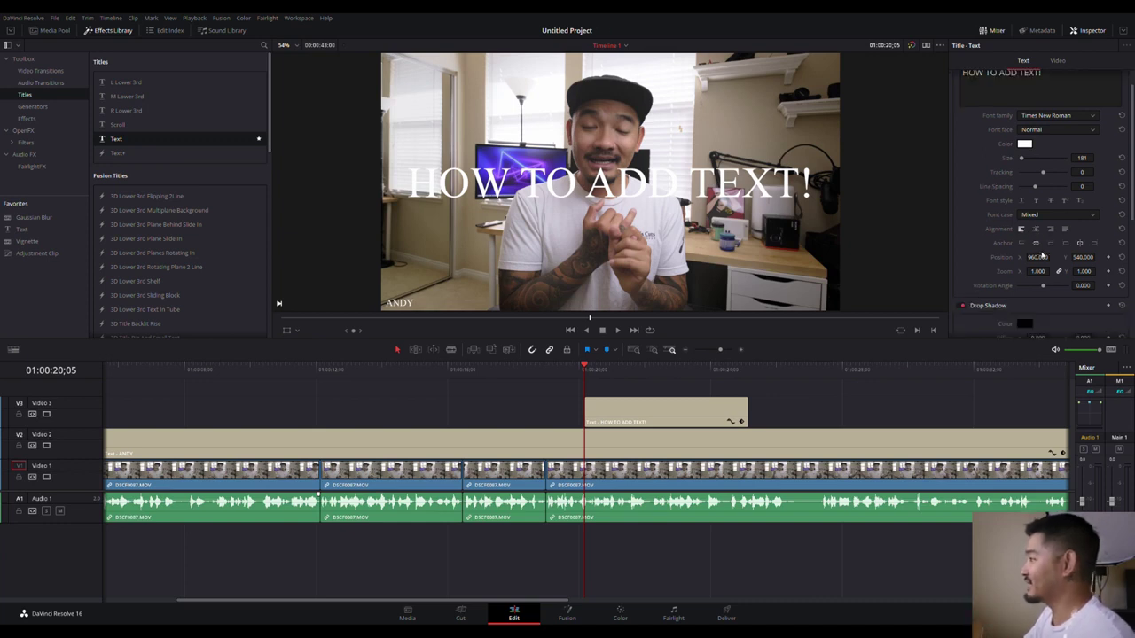
scroll(1039, 257, down, 2)
drag(1039, 285, 1053, 284)
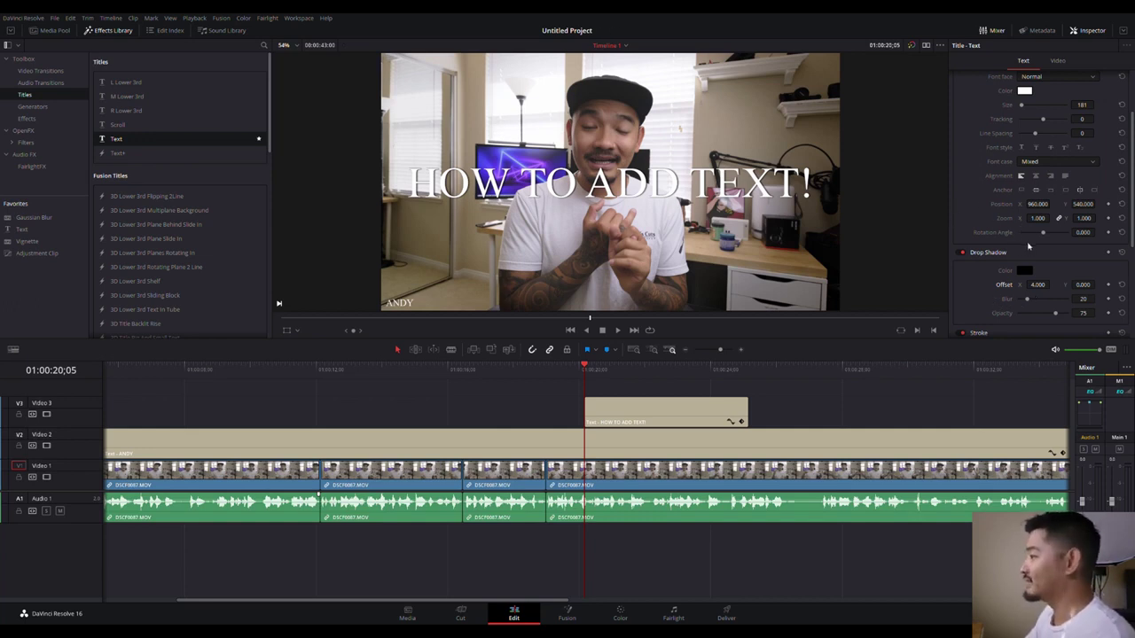
Move the HOW TO ADD TEXT! title earlier to start at the footage cut at 01:00:19;00 and preview its timing.
drag(564, 371, 546, 373)
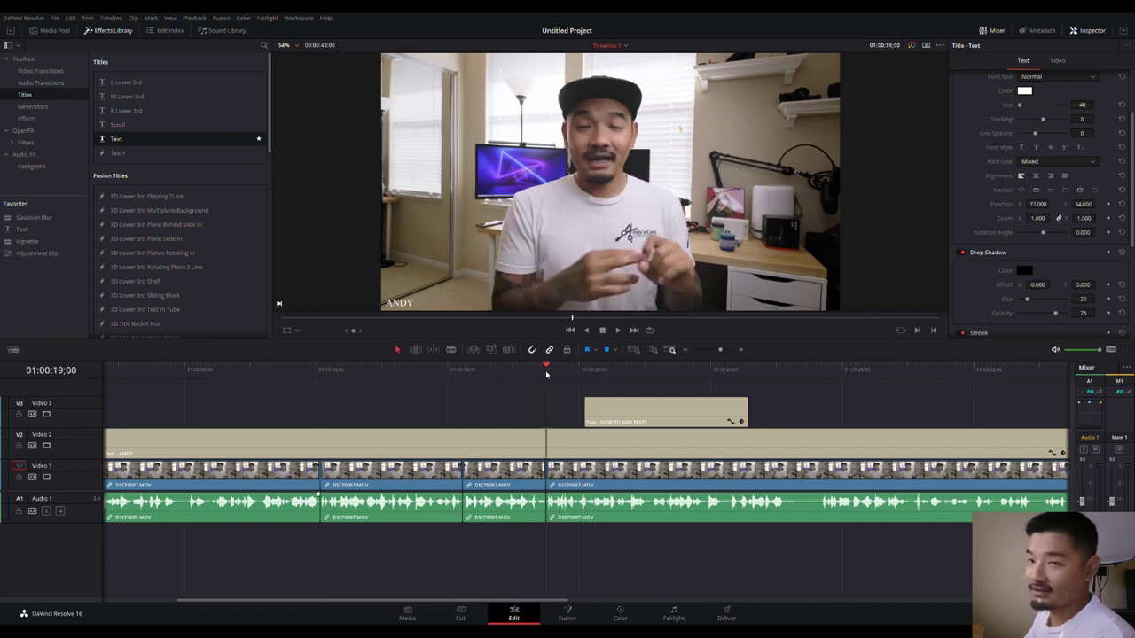
key(space)
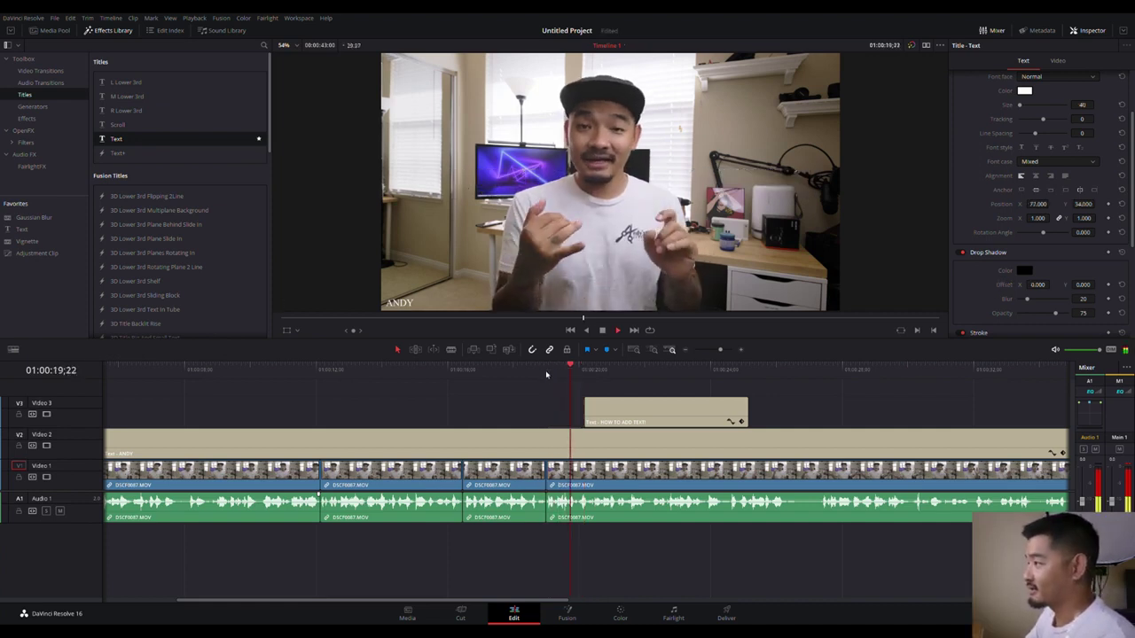
key(space)
drag(628, 414, 590, 417)
click(537, 369)
key(space)
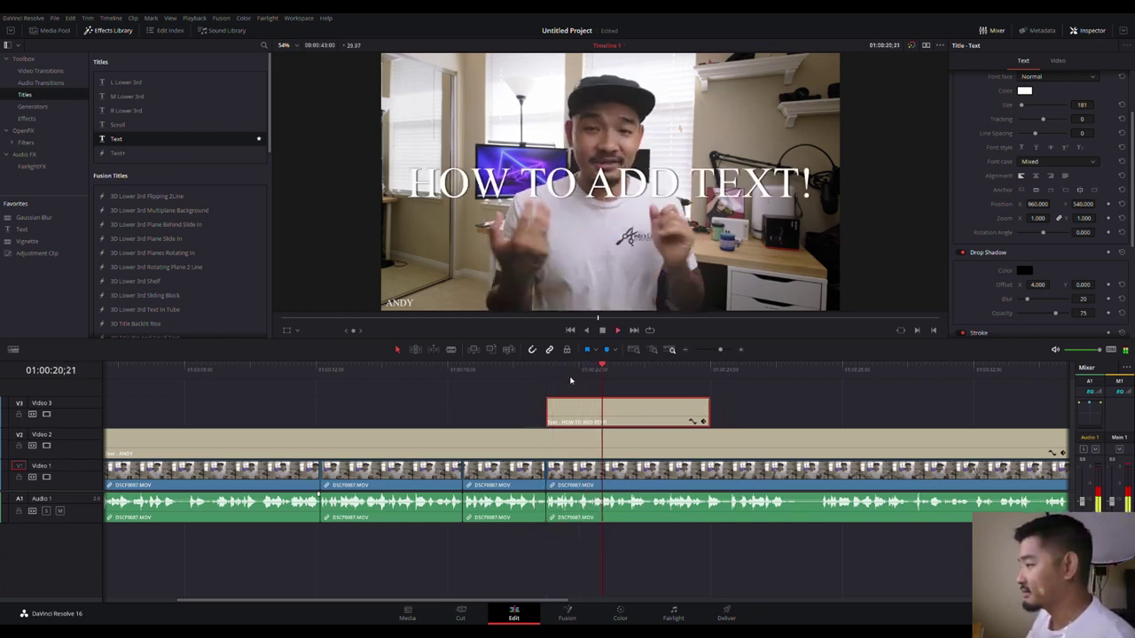
key(space)
Split the HOW TO ADD TEXT! title at about 01:00:20;07, delete the remainder after the split and preview the shortened title.
key(b)
click(586, 409)
key(a)
click(599, 409)
key(Delete)
click(545, 367)
key(space)
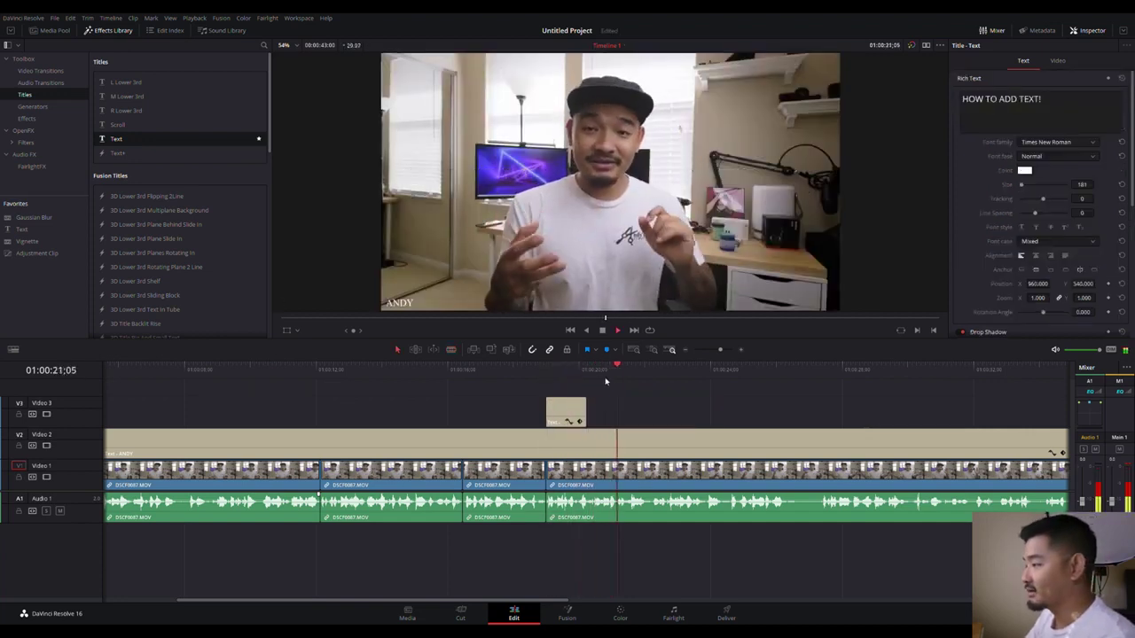
key(space)
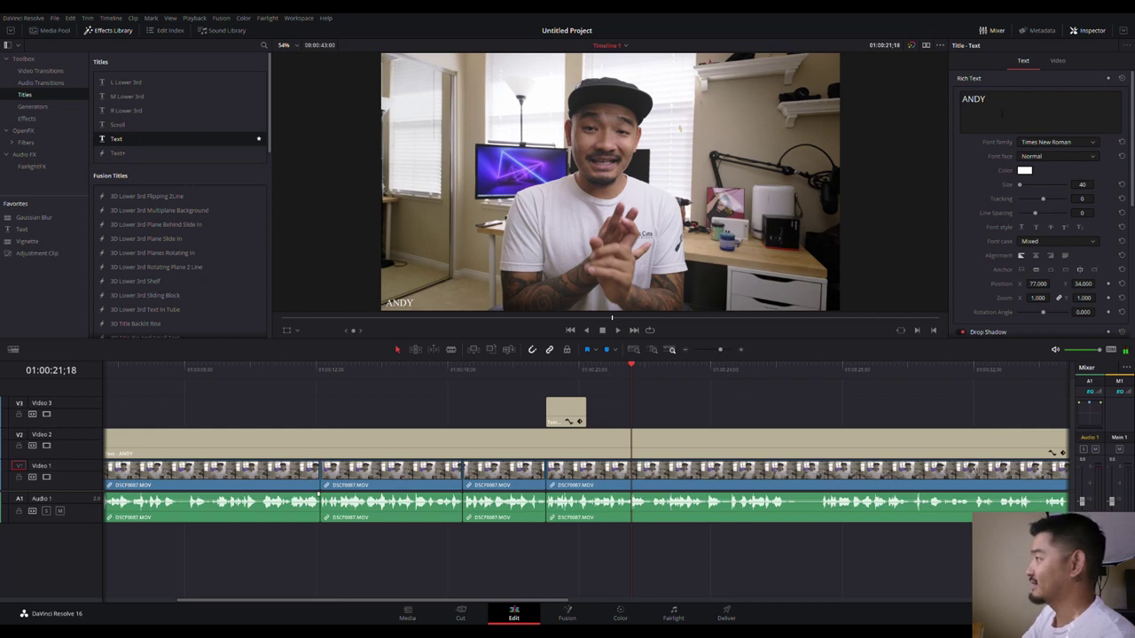
Duplicate the shortened HOW TO ADD TEXT! title directly after the original on Video 3 and play through both clips.
click(1011, 105)
click(571, 414)
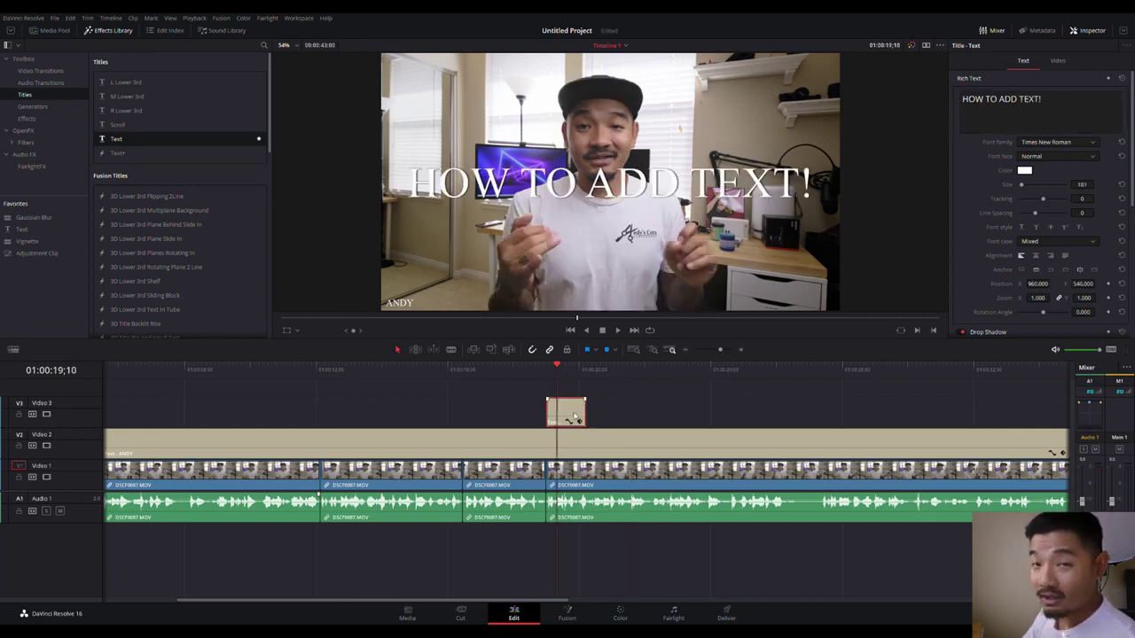
drag(568, 414, 608, 415)
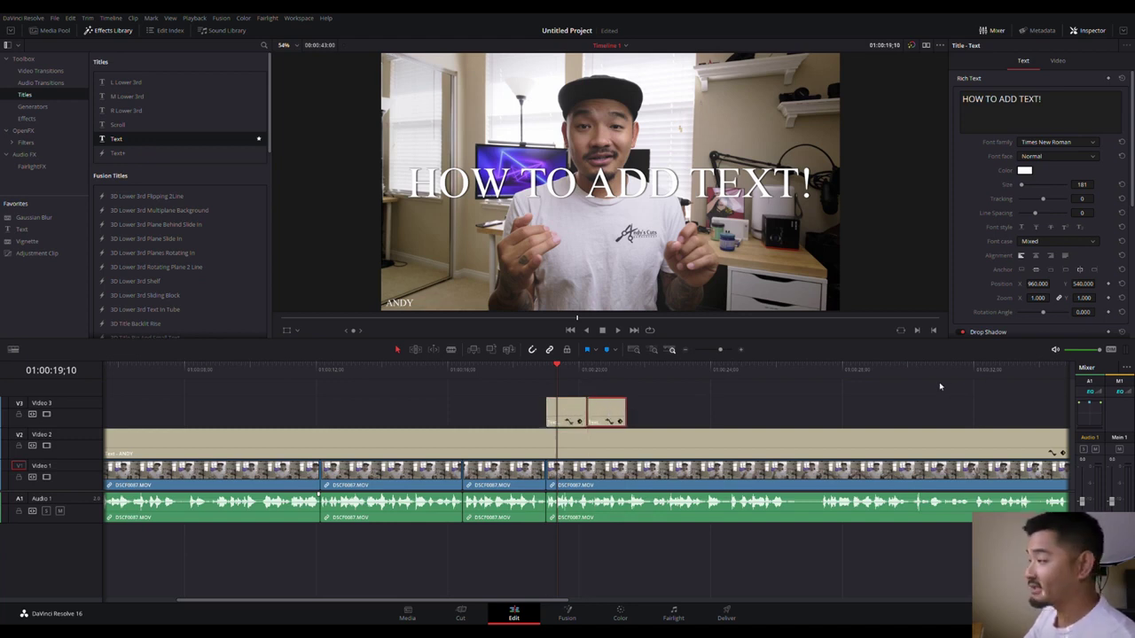
drag(566, 368, 548, 368)
key(space)
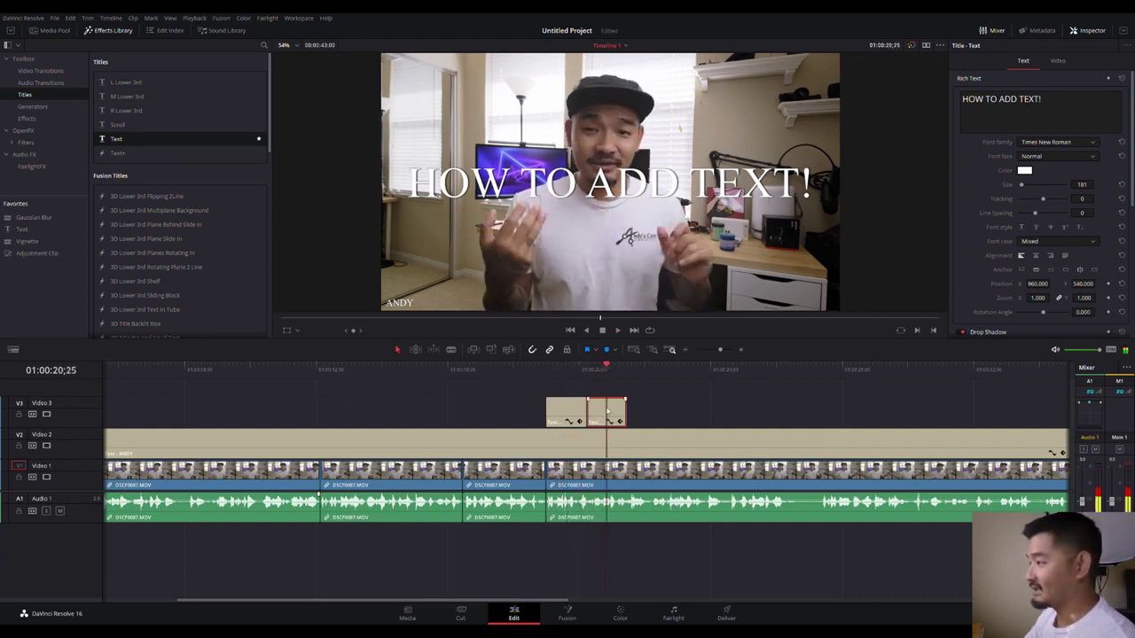
Replace the text of the duplicated title clip with "SIZE".
click(1040, 99)
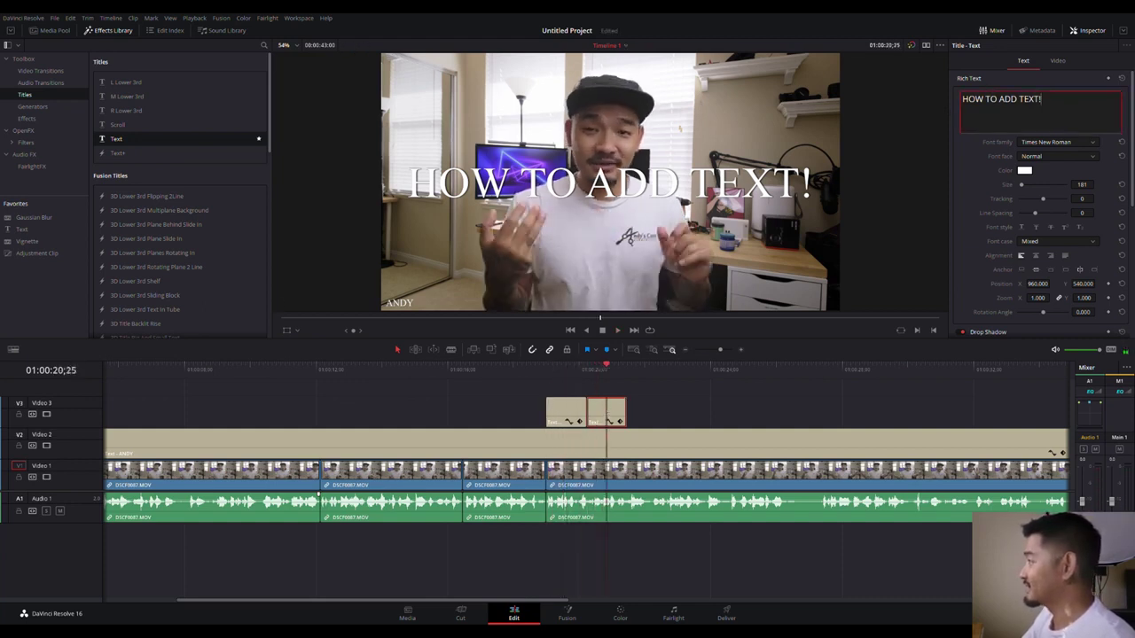
drag(1041, 100, 931, 100)
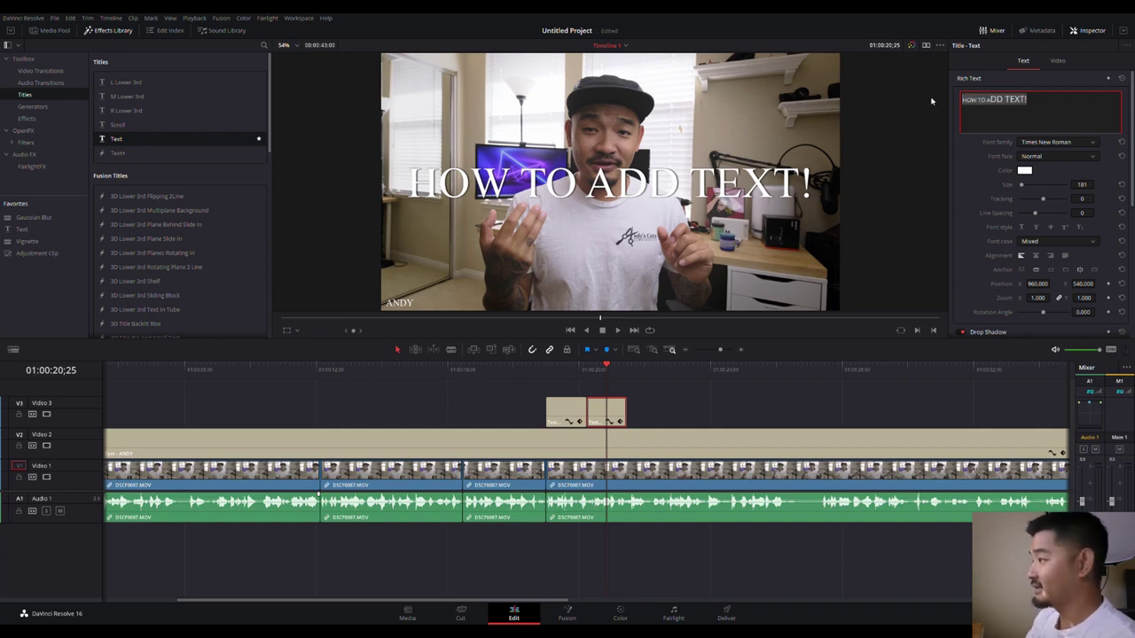
key(BackSpace)
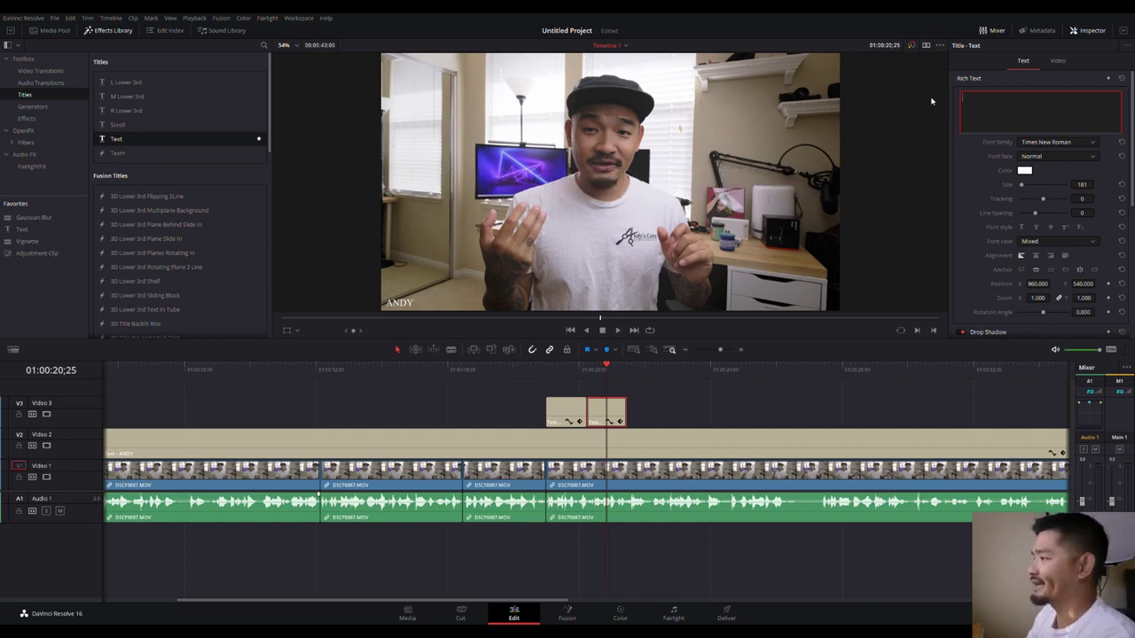
text(H)
key(BackSpace)
text(SIZEW)
key(BackSpace)
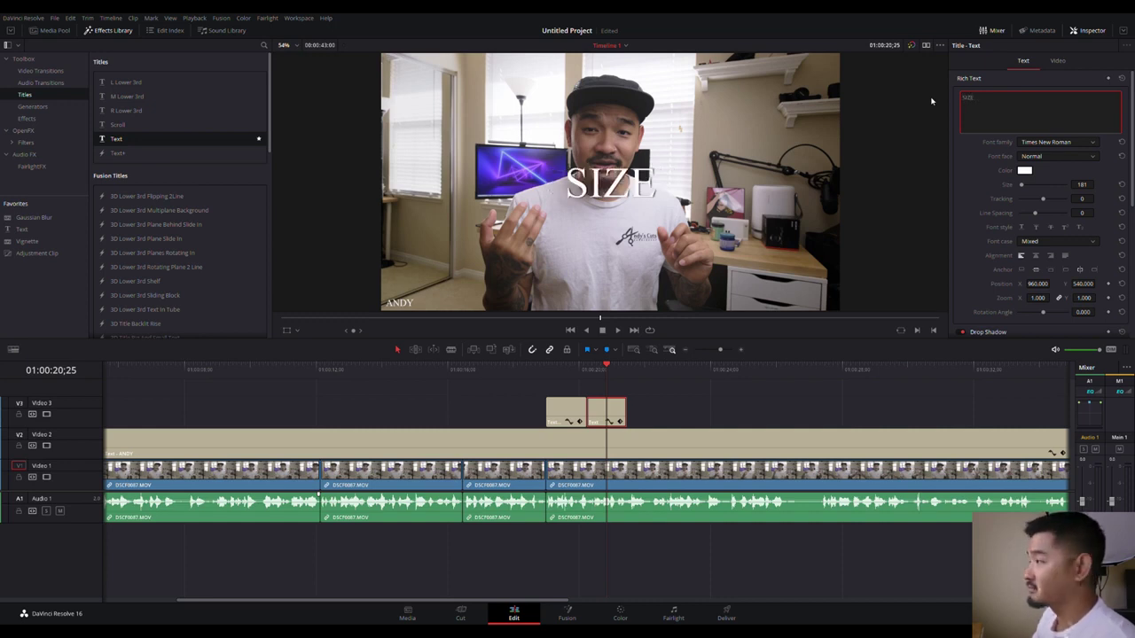
Replace the wording of the first HOW TO ADD TEXT! title clip with "TEXT".
click(567, 371)
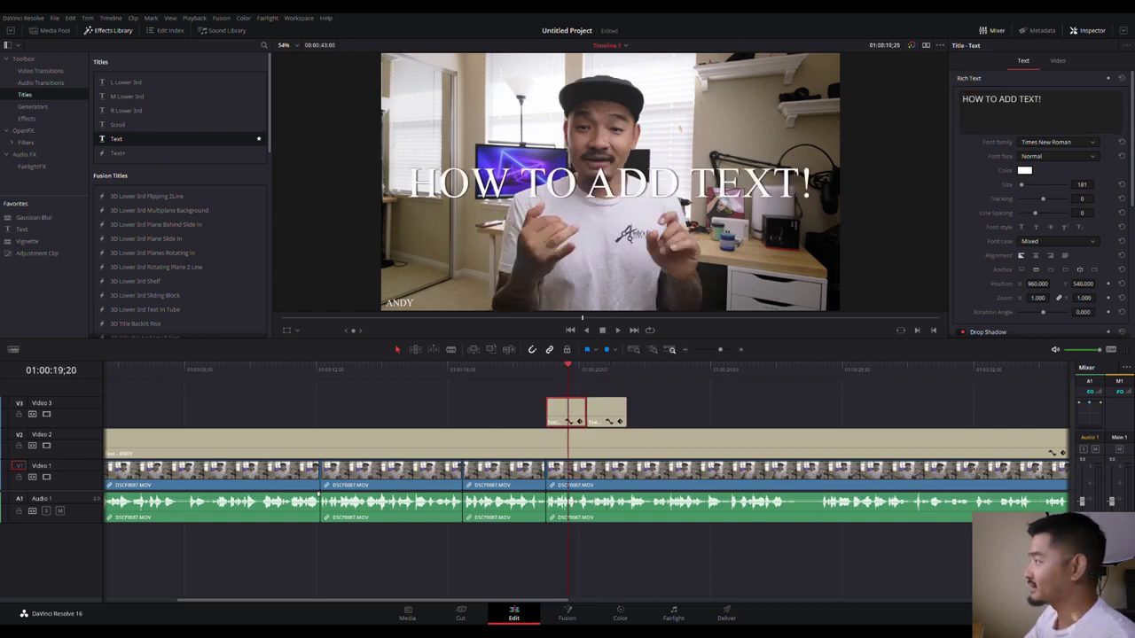
drag(1021, 100, 962, 99)
key(ctrl+a)
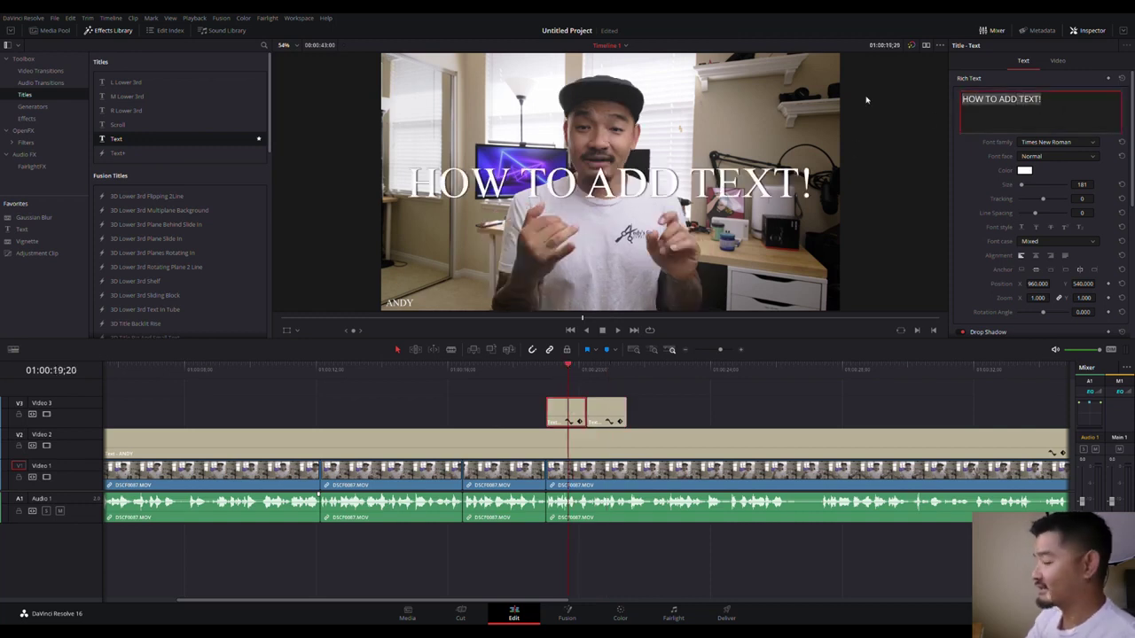
text(TEXT)
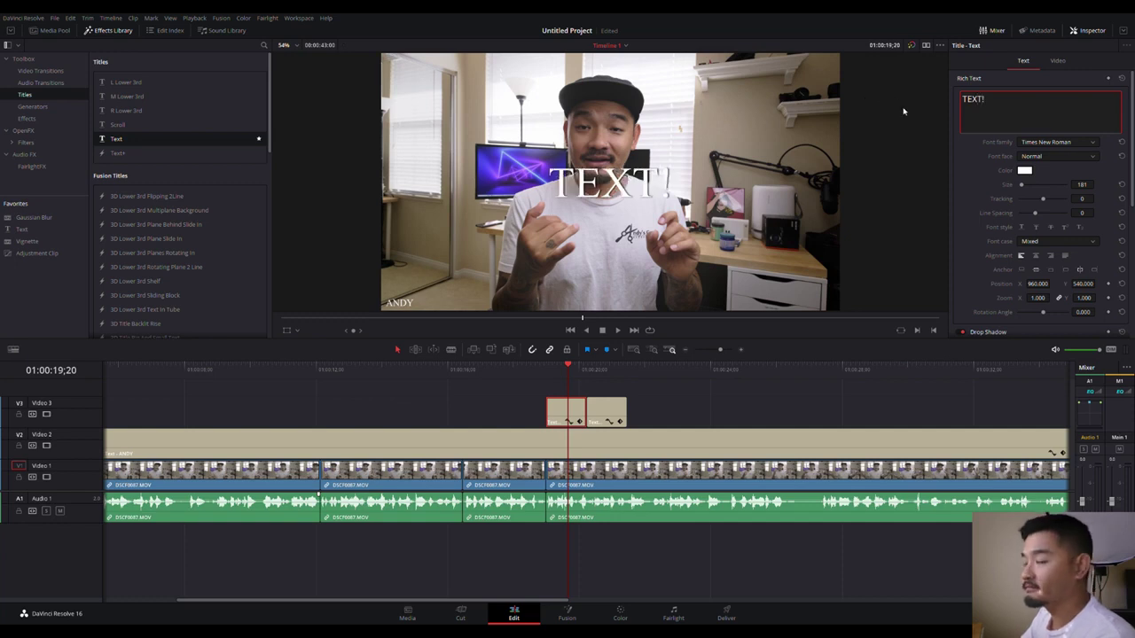
Enlarge the TEXT title to size 671 and set its drop shadow X offset to 16.
mouse_move(1082, 184)
mouse_down()
mouse_move(1097, 184)
mouse_move(1074, 200)
mouse_move(1087, 189)
mouse_up()
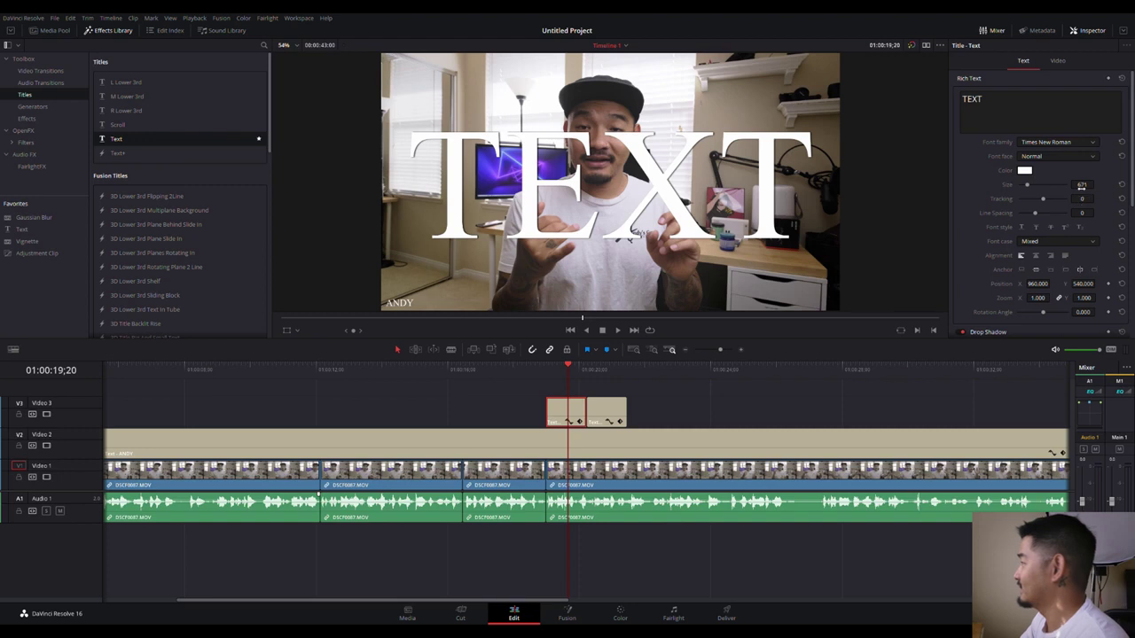
scroll(1049, 270, down, 2)
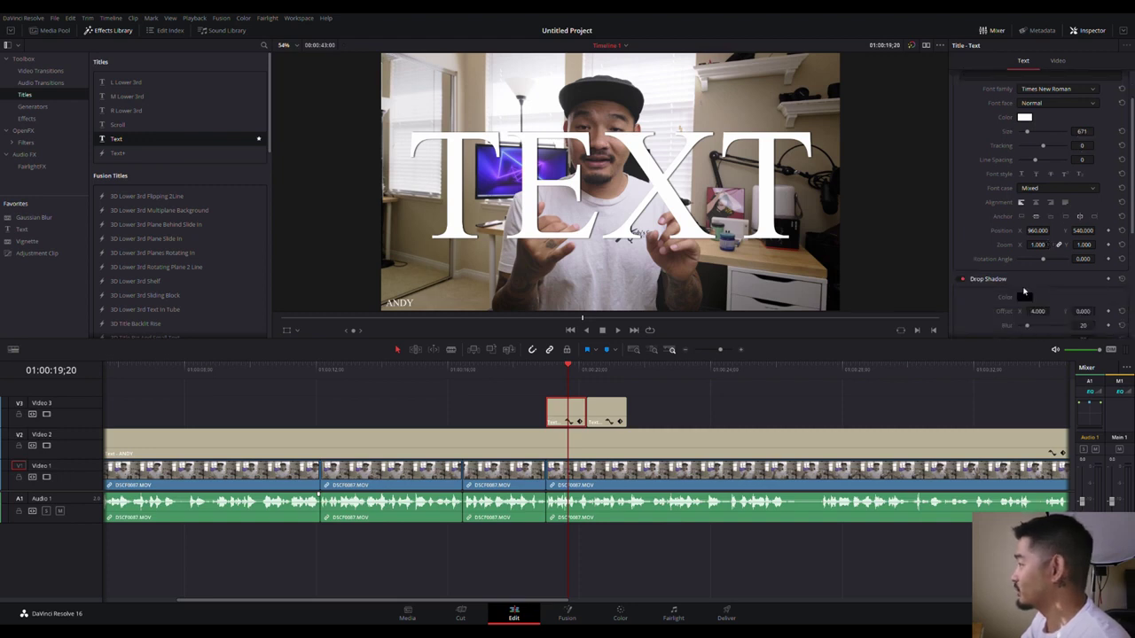
drag(1038, 312, 1052, 310)
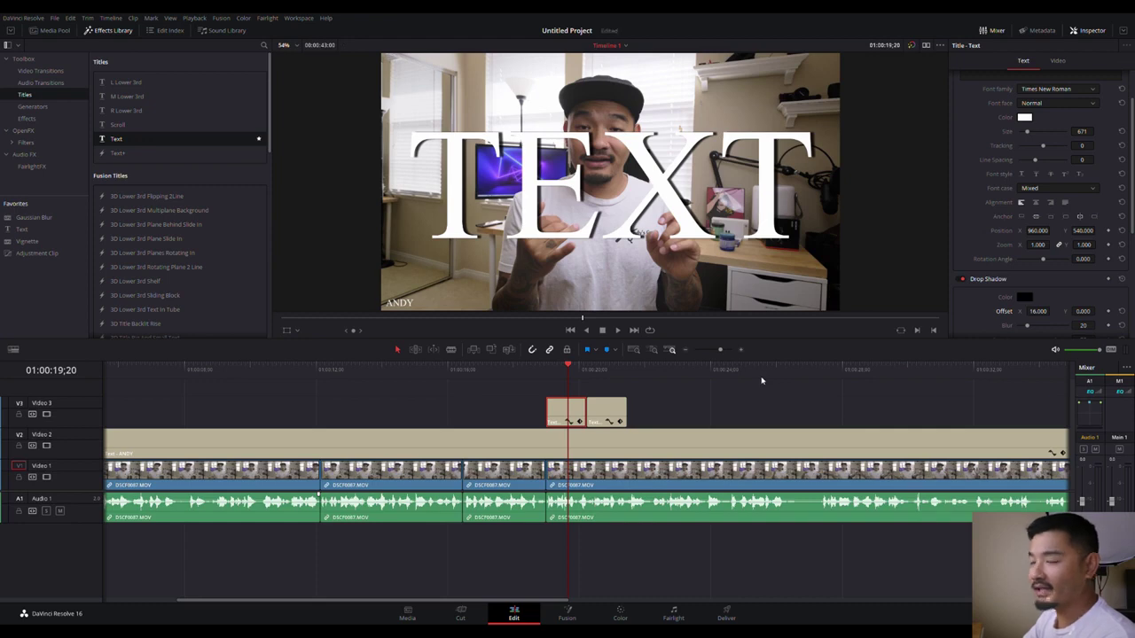
Split the TEXT title at 01:00:19;20, delete the part before the split and preview the timing.
key(b)
click(568, 411)
key(a)
click(558, 423)
key(Delete)
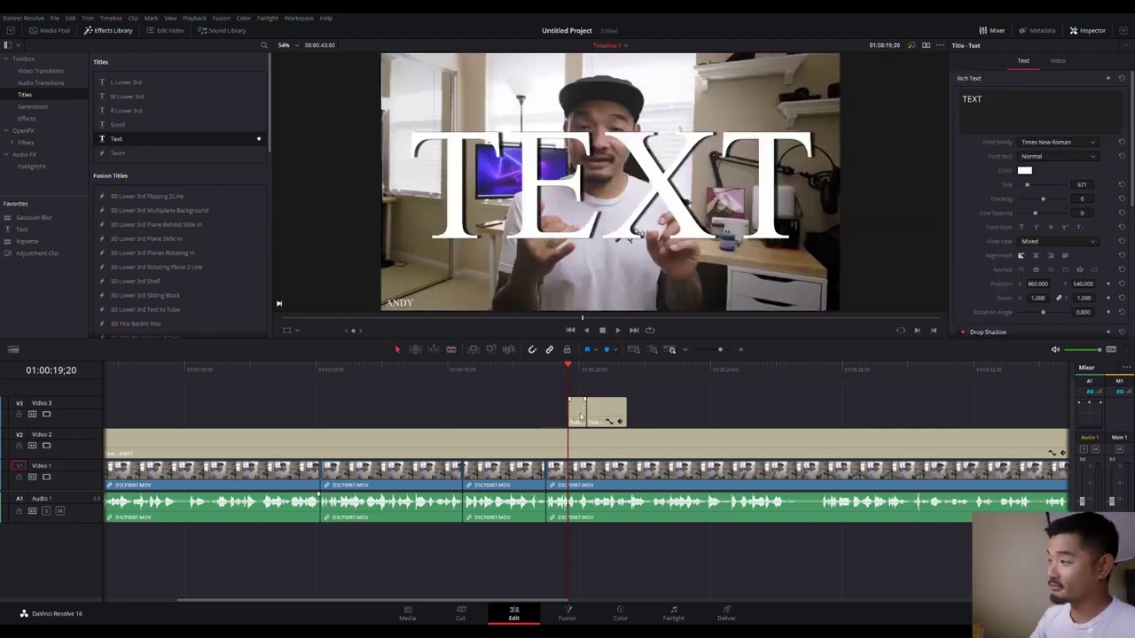
click(553, 368)
key(space)
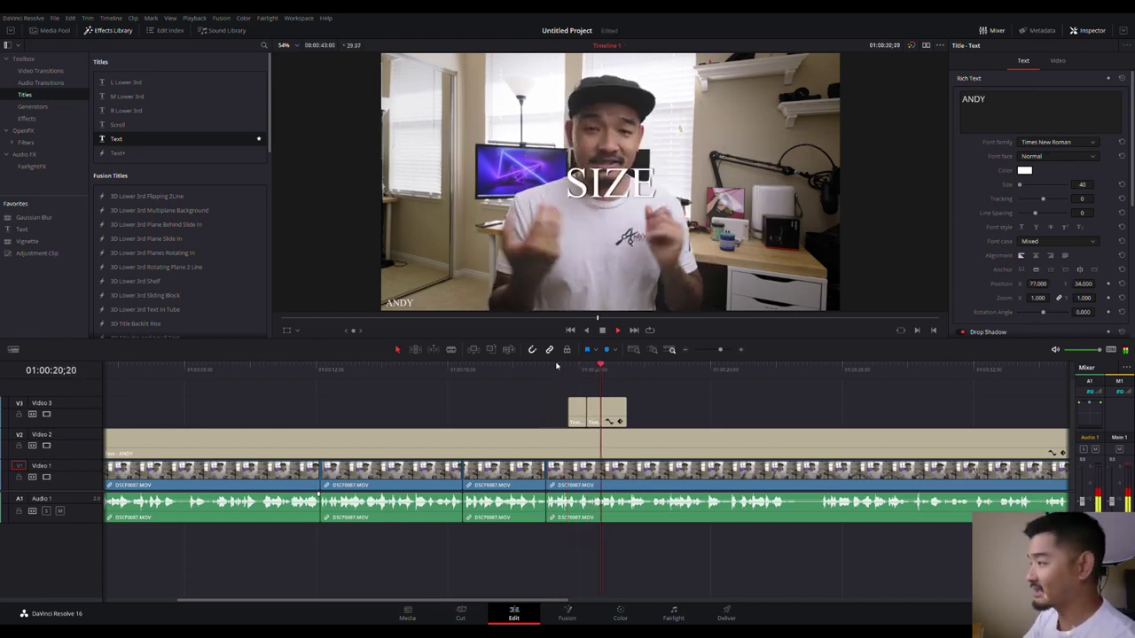
Move the SIZE title later on Video 3, leaving a gap after the TEXT title.
drag(608, 415, 649, 415)
click(547, 369)
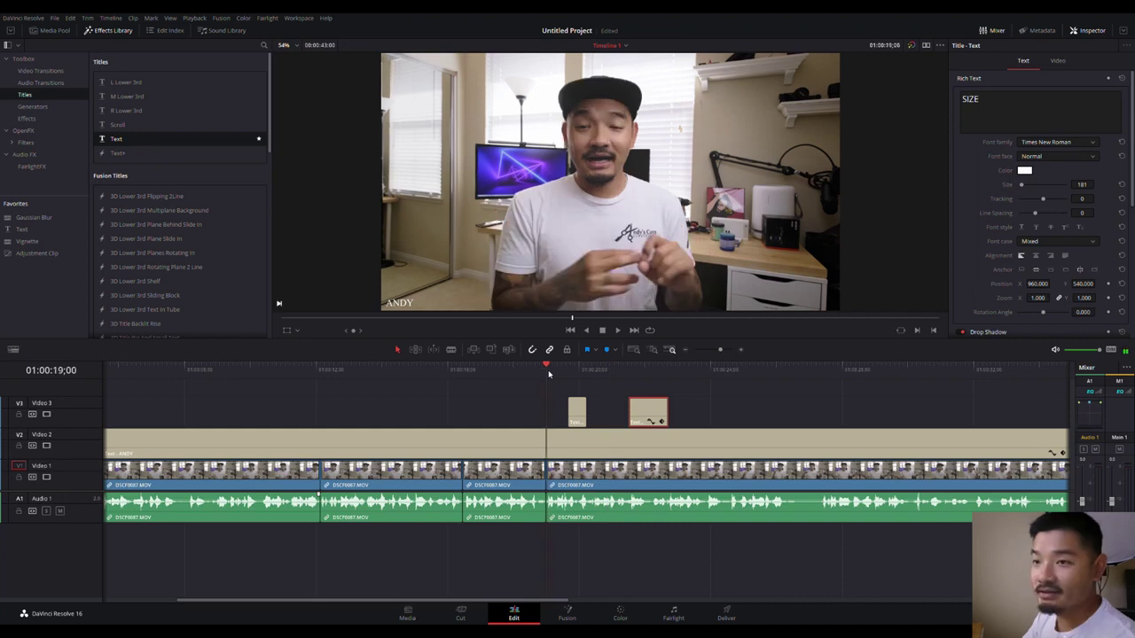
scroll(602, 393, up, 3)
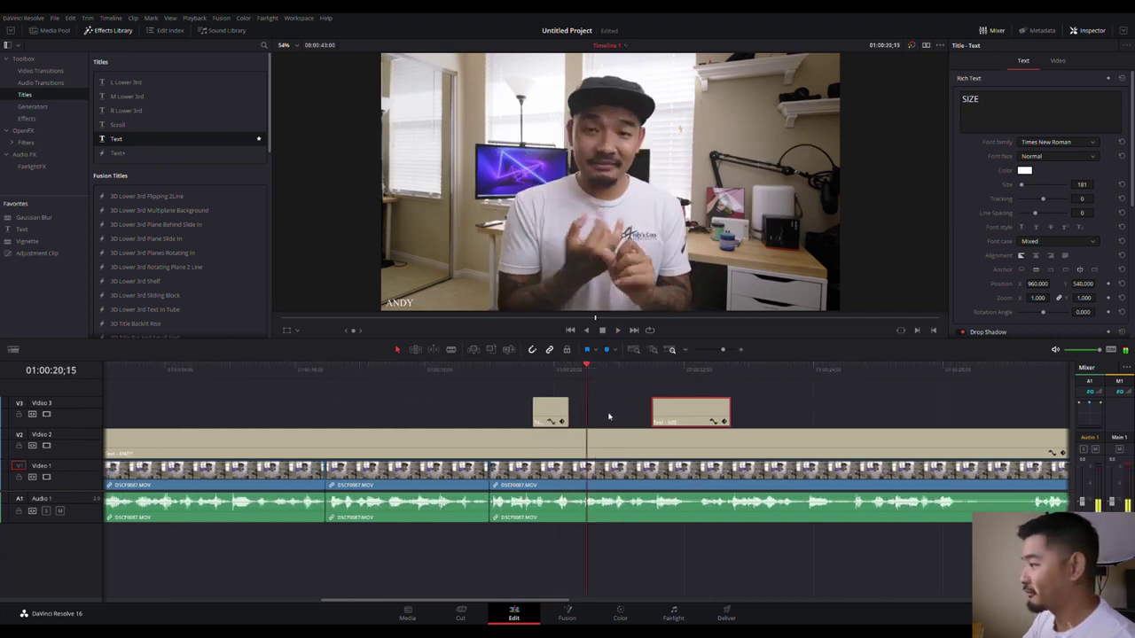
Split the TEXT title again at about 01:00:20;00, delete its earlier part and preview when it appears.
key(b)
click(496, 366)
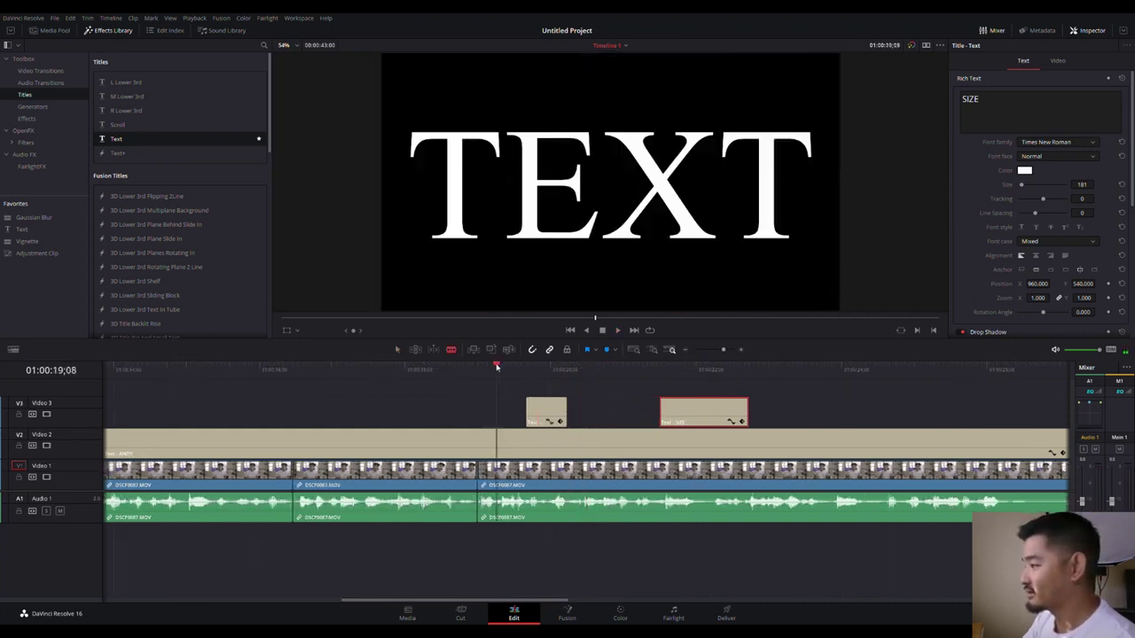
key(space)
click(548, 414)
key(a)
click(536, 413)
key(BackSpace)
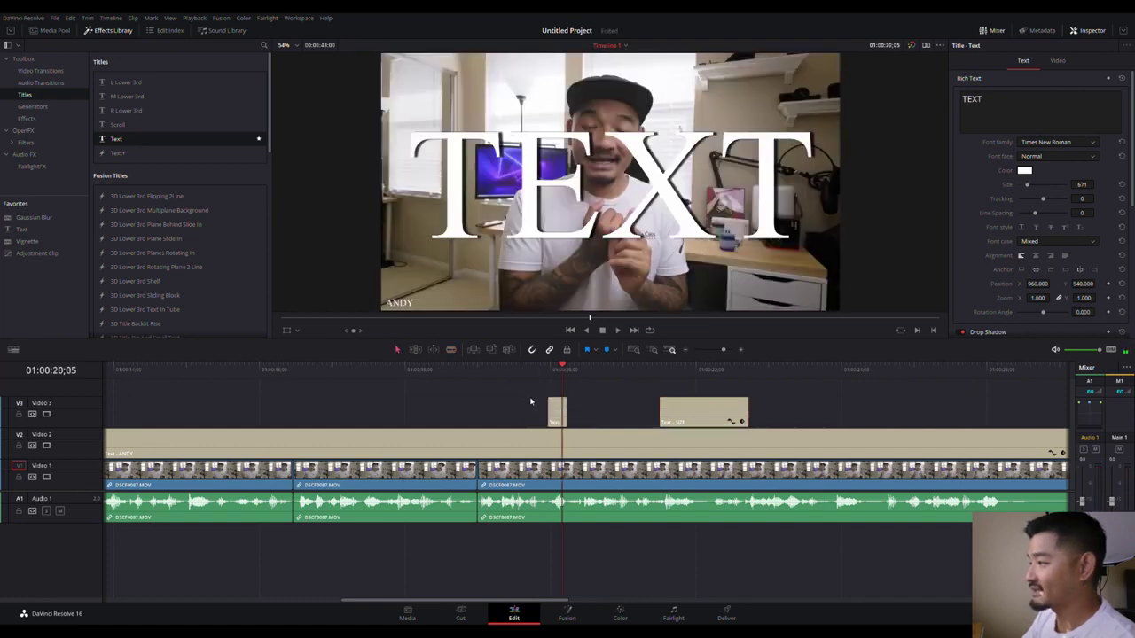
click(487, 369)
key(space)
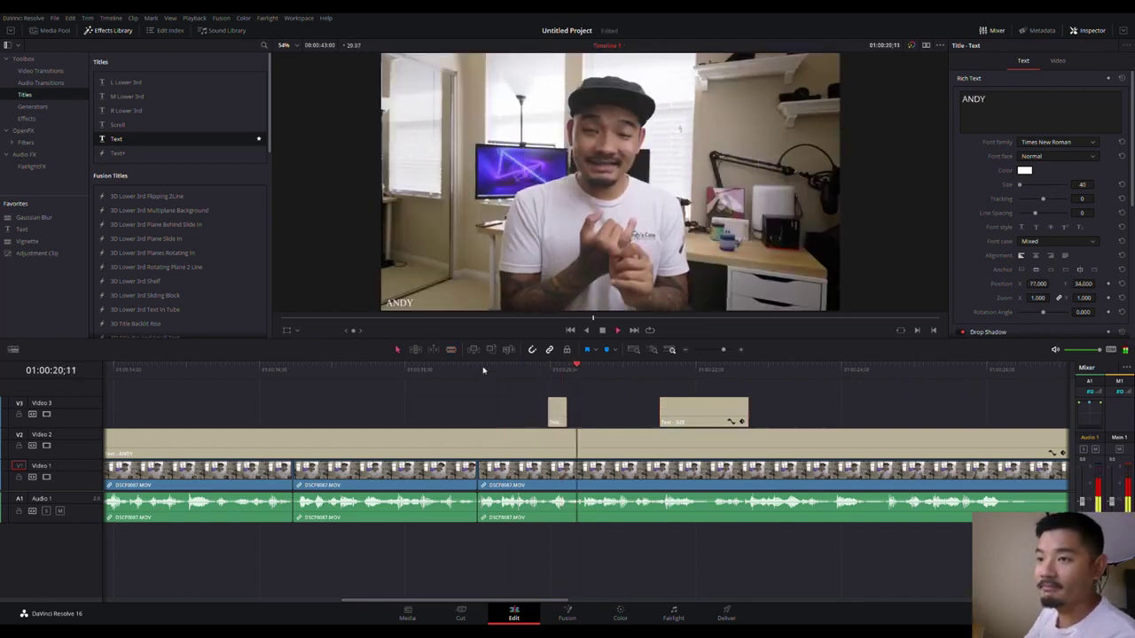
key(space)
Extend the end of the TEXT title by a few frames and play the section to check it.
drag(566, 413, 574, 414)
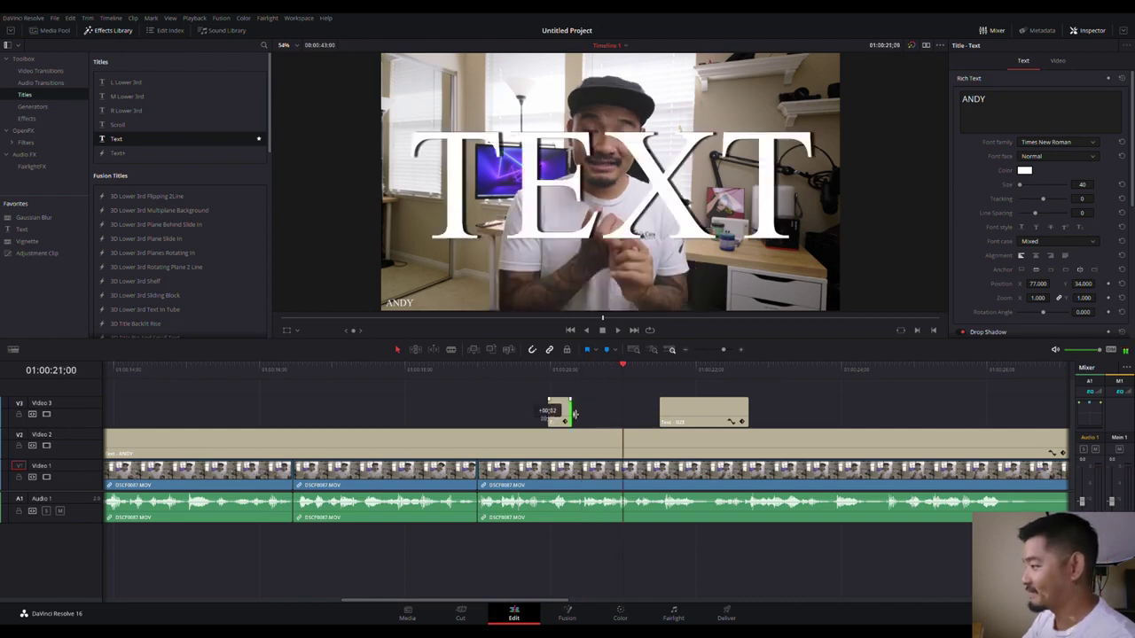
click(517, 369)
key(space)
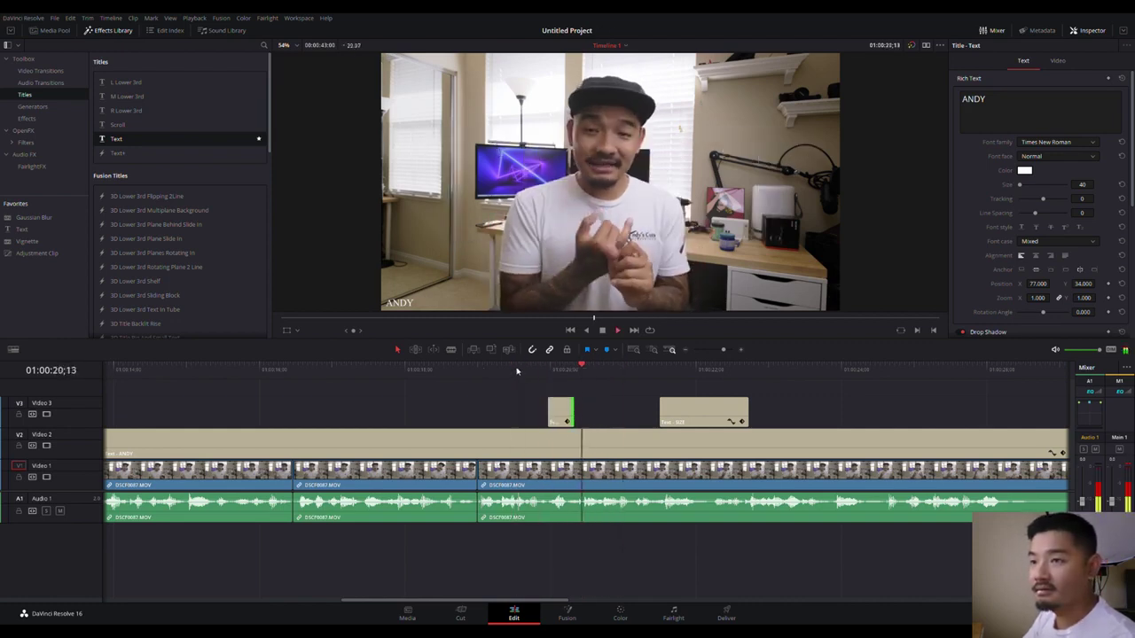
key(space)
Shift the SIZE title to start at 01:00:21;17, split it shortly after its start and delete the remainder.
drag(697, 417, 701, 414)
key(b)
click(691, 414)
key(a)
click(704, 414)
key(Delete)
Enlarge the SIZE title's text to size 693.
click(677, 414)
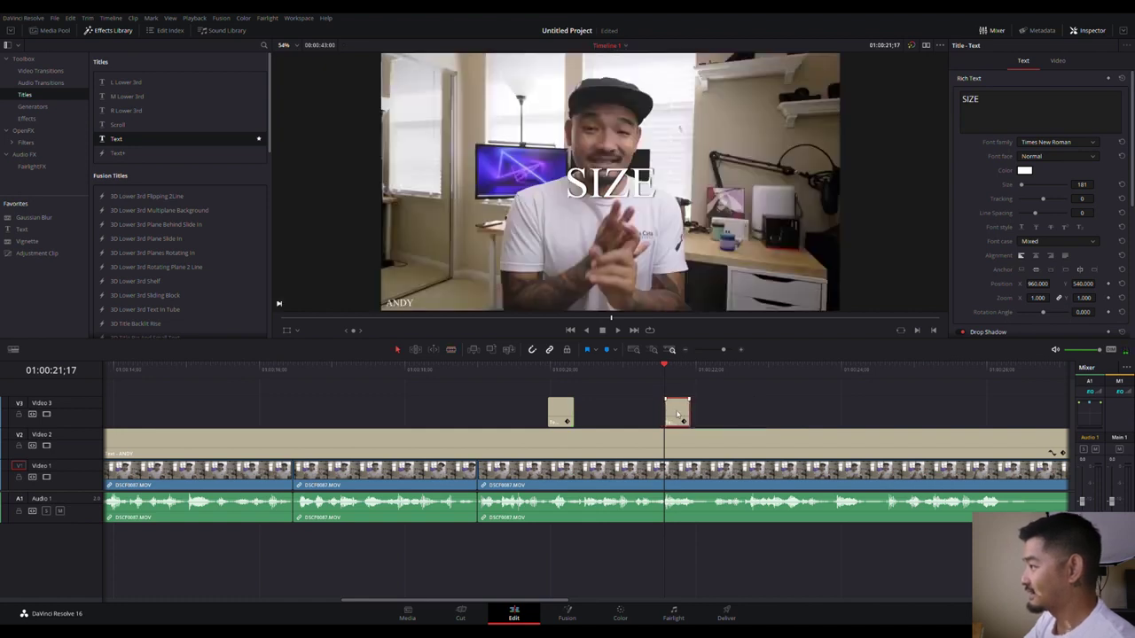
drag(1068, 187, 1093, 184)
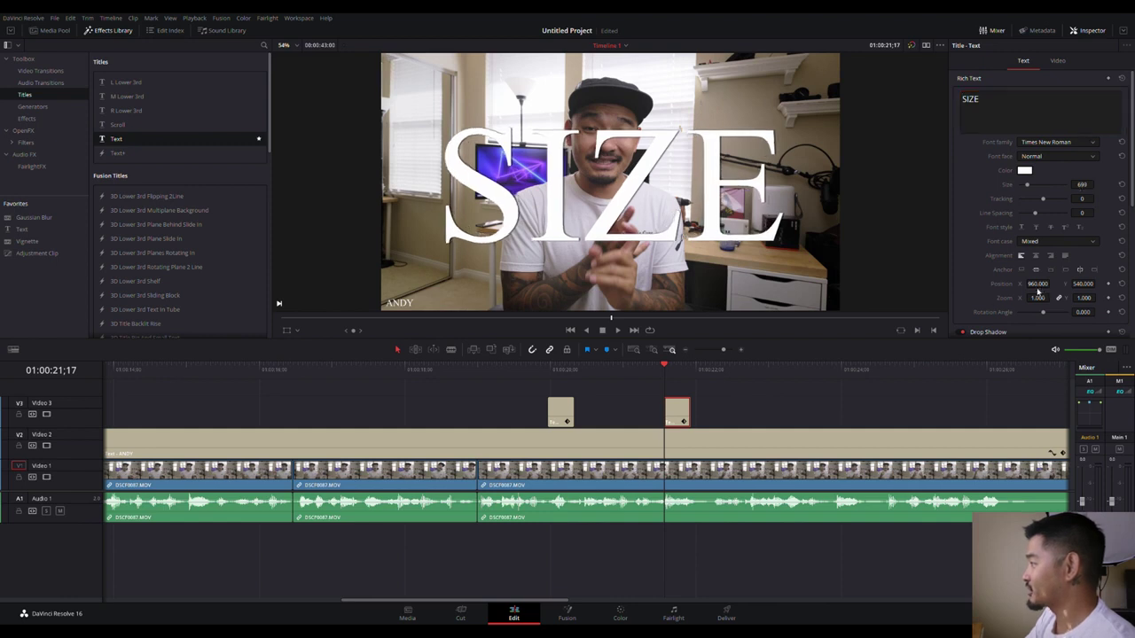
Rotate the SIZE title to an angle of 20.6 and enlarge its text to size 716.
scroll(1037, 293, down, 3)
drag(1052, 284, 1059, 284)
scroll(1034, 260, up, 1)
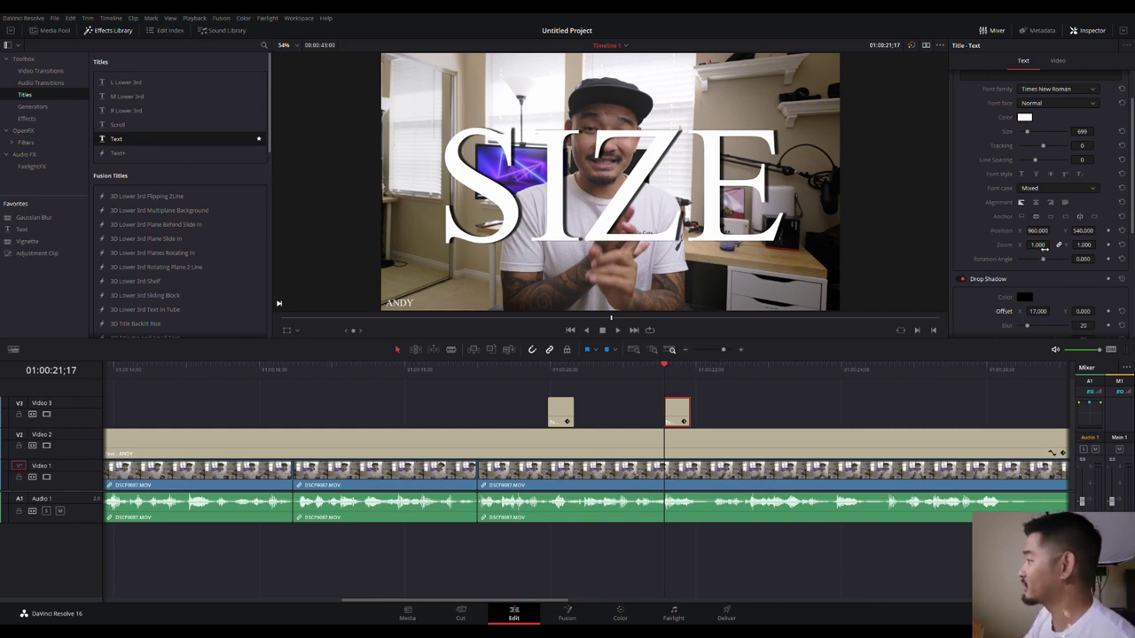
scroll(1003, 266, up, 2)
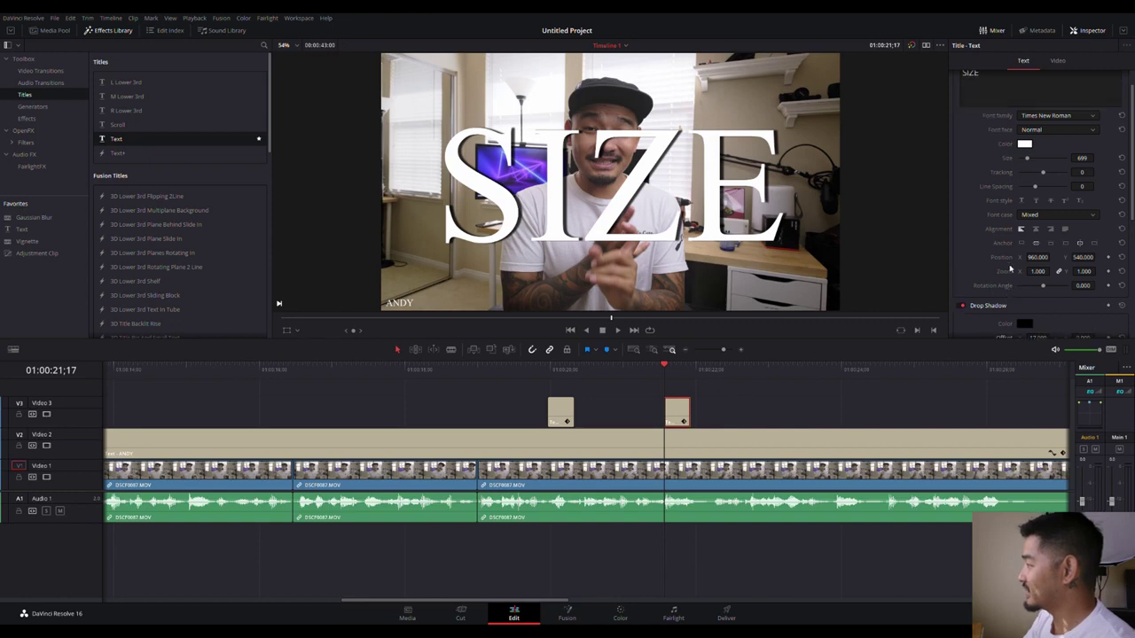
scroll(1002, 221, down, 1)
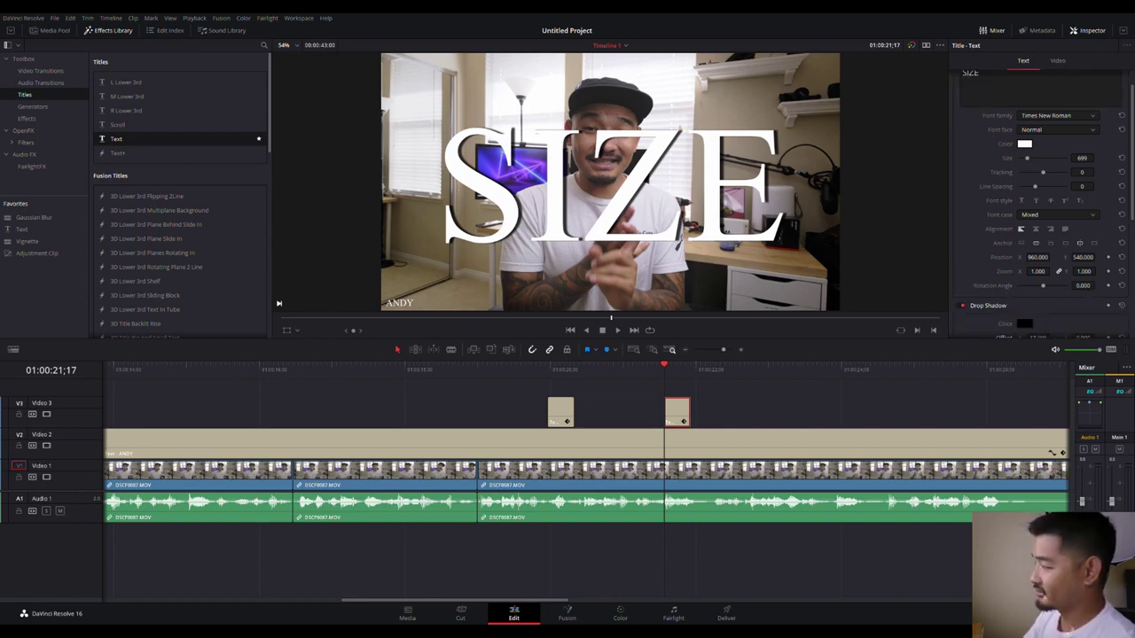
drag(1084, 286, 1097, 285)
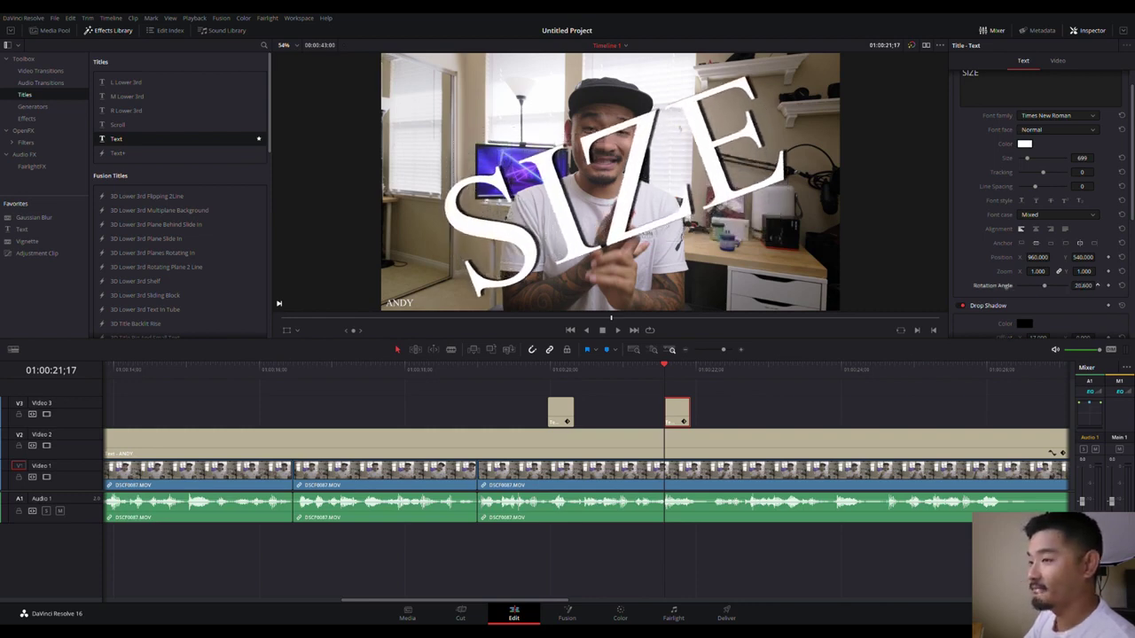
scroll(1054, 188, up, 1)
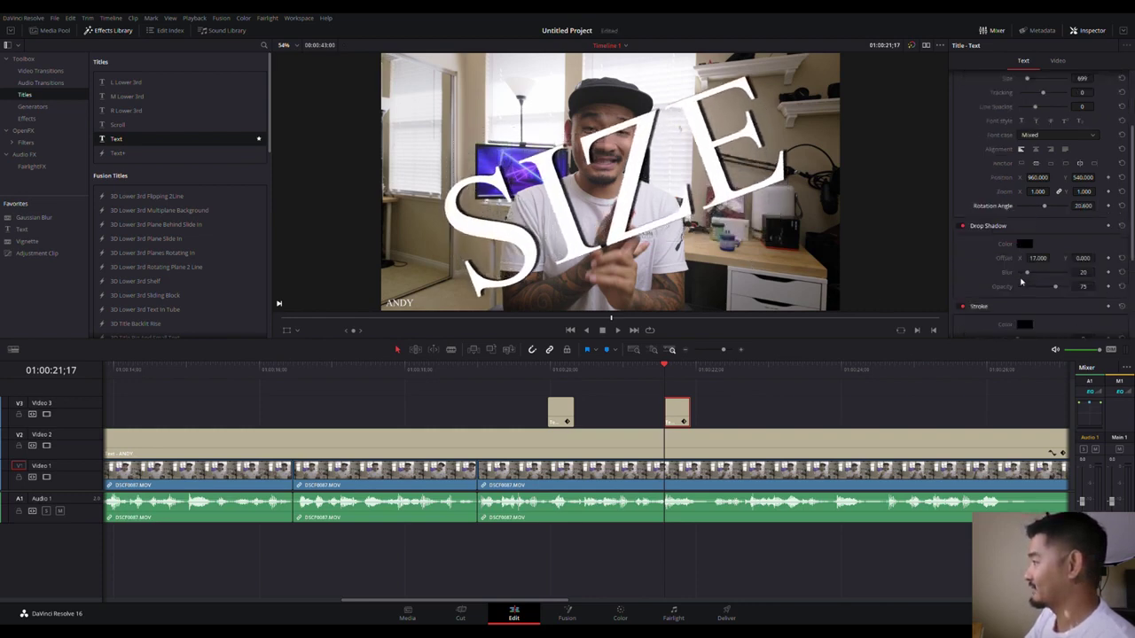
drag(1090, 188, 1105, 188)
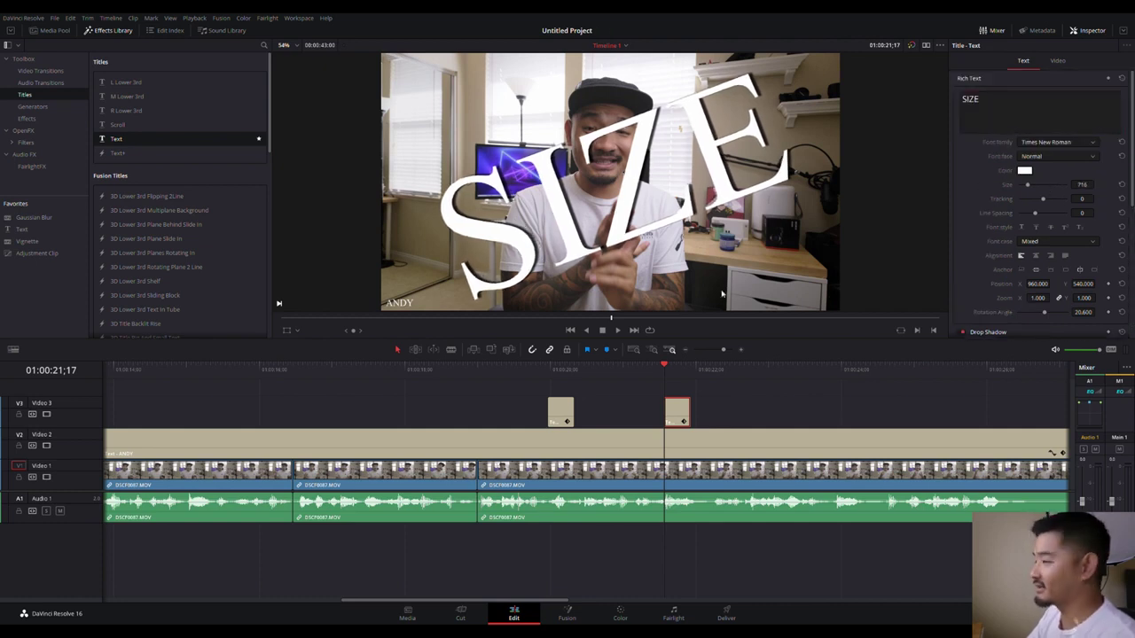
Play the section around the SIZE title and place a copy of that title at 01:00:22;22 on Video 3.
click(635, 372)
key(space)
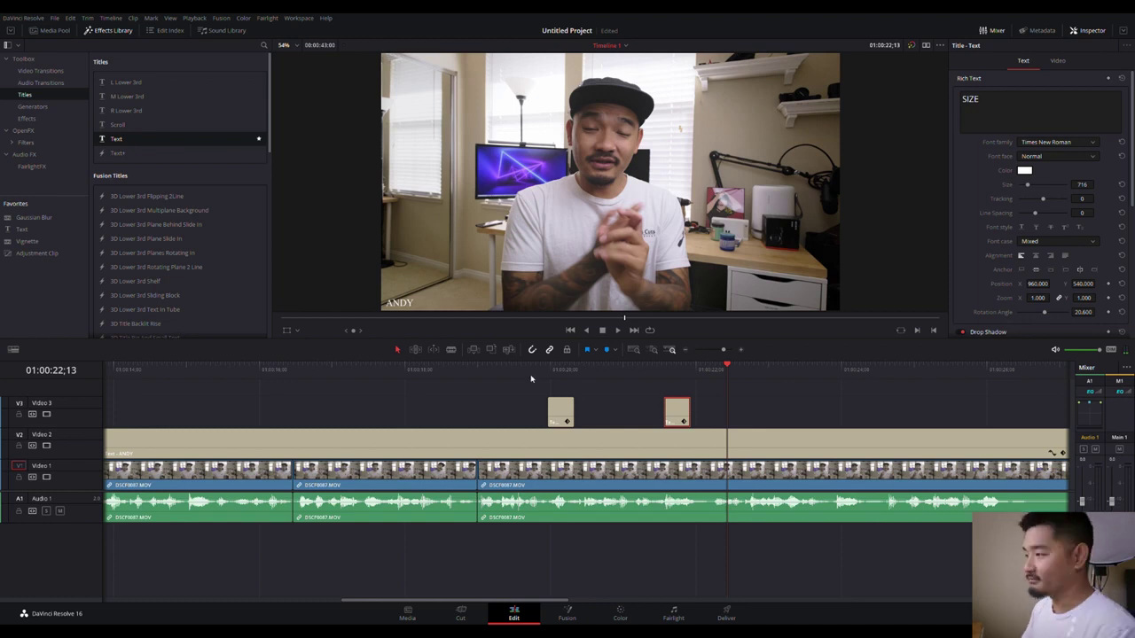
click(476, 367)
key(space)
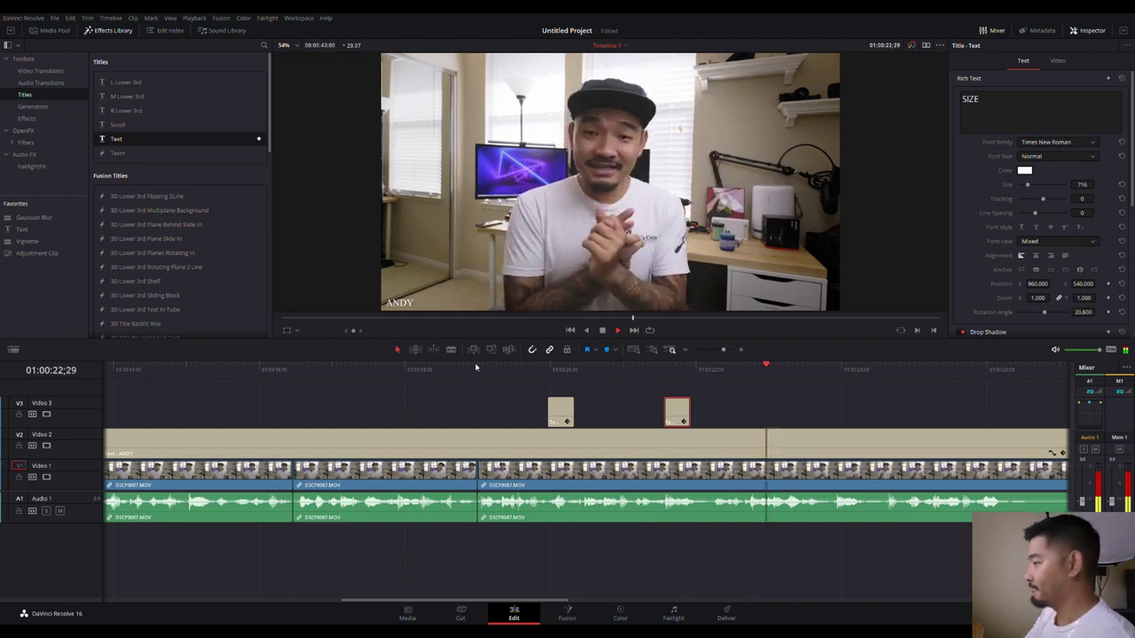
key(space)
drag(735, 367, 750, 374)
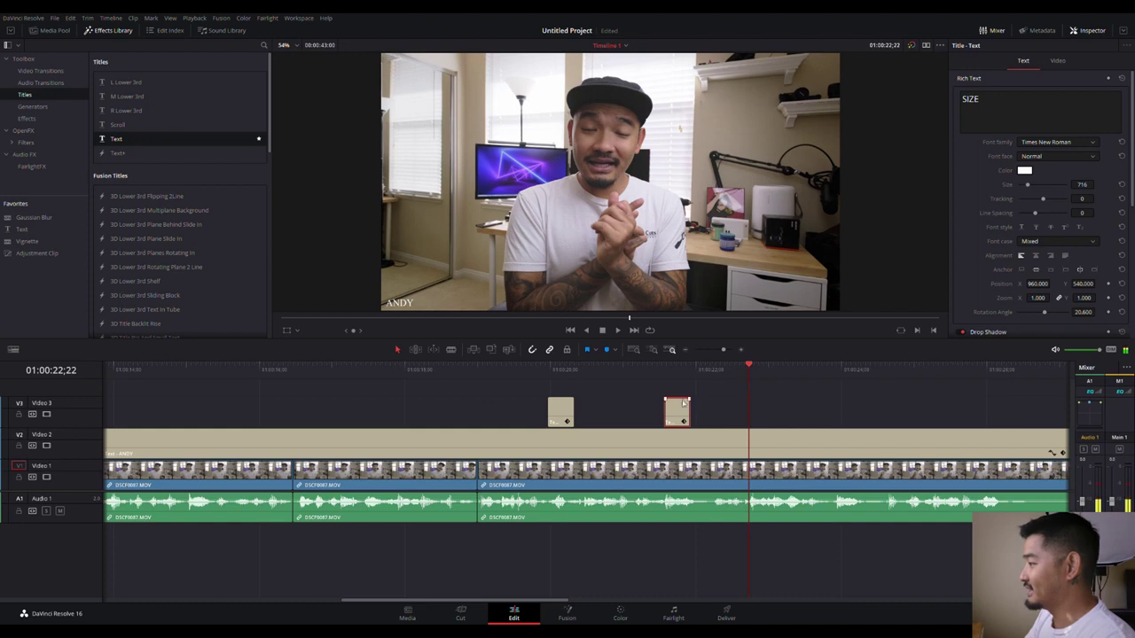
key(ctrl+v)
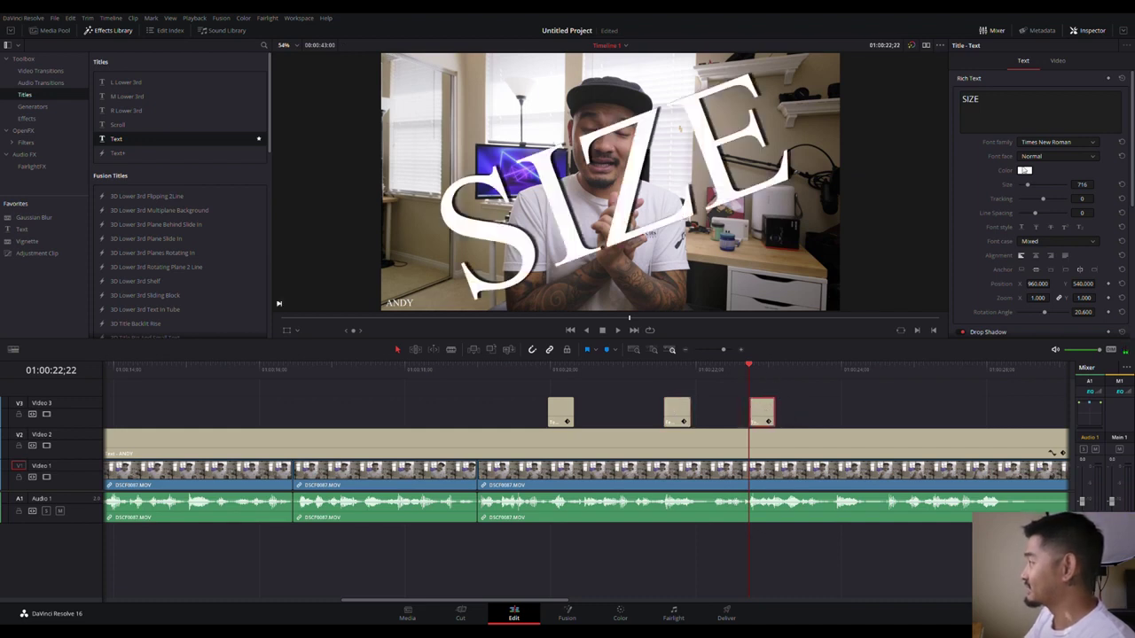
Change the copied title's text to Location and reduce its size so the word fits inside the frame.
key(ctrl+a)
text(Location)
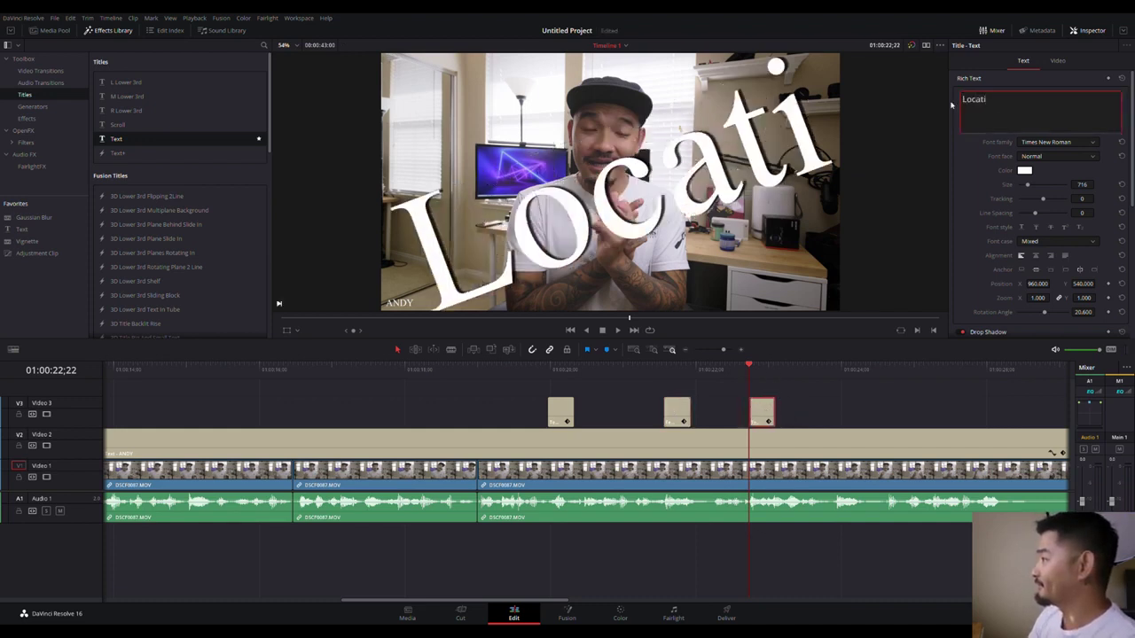
drag(1083, 186, 1084, 185)
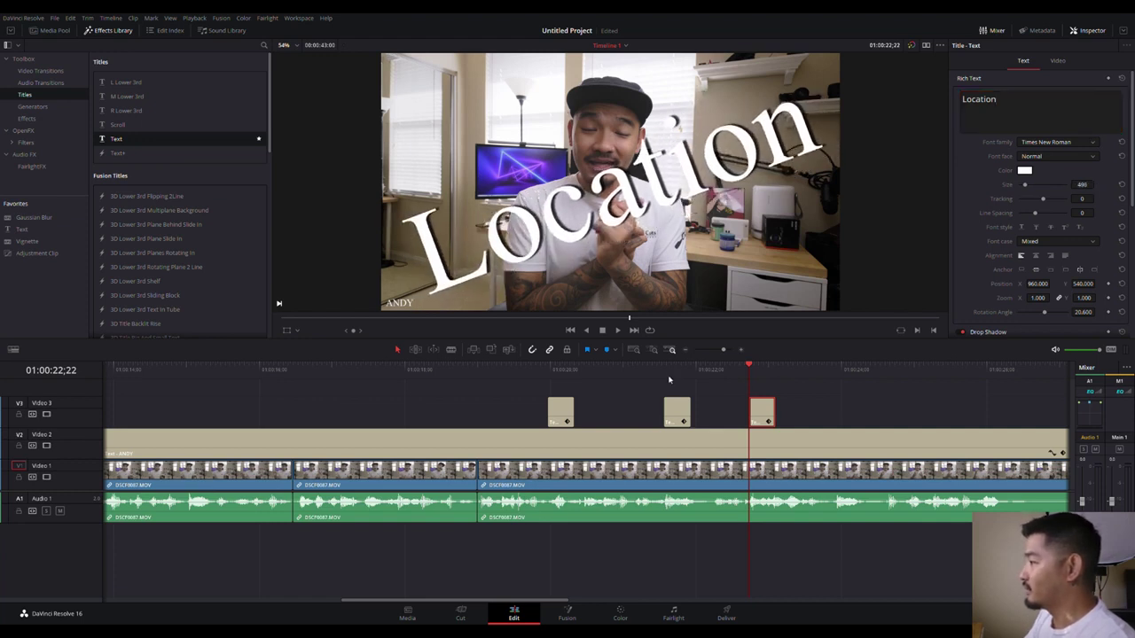
Reduce the SIZE title's text to size 136 and play the section with all three titles.
click(667, 369)
click(684, 416)
mouse_move(1082, 185)
mouse_down()
mouse_move(1006, 185)
mouse_move(1099, 182)
mouse_up()
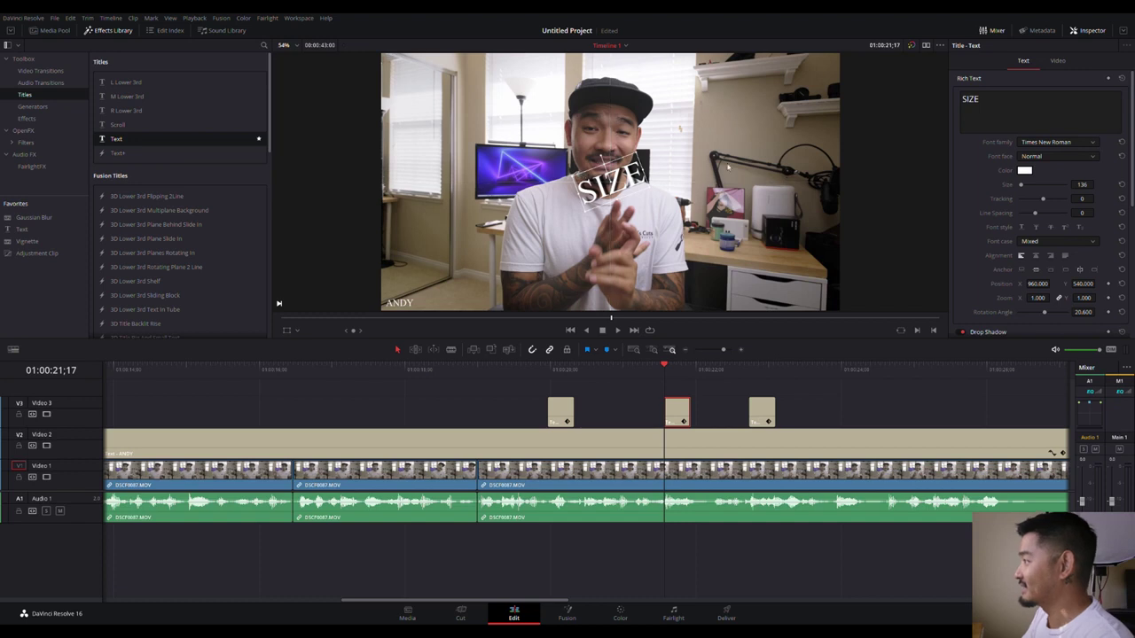
click(536, 371)
key(space)
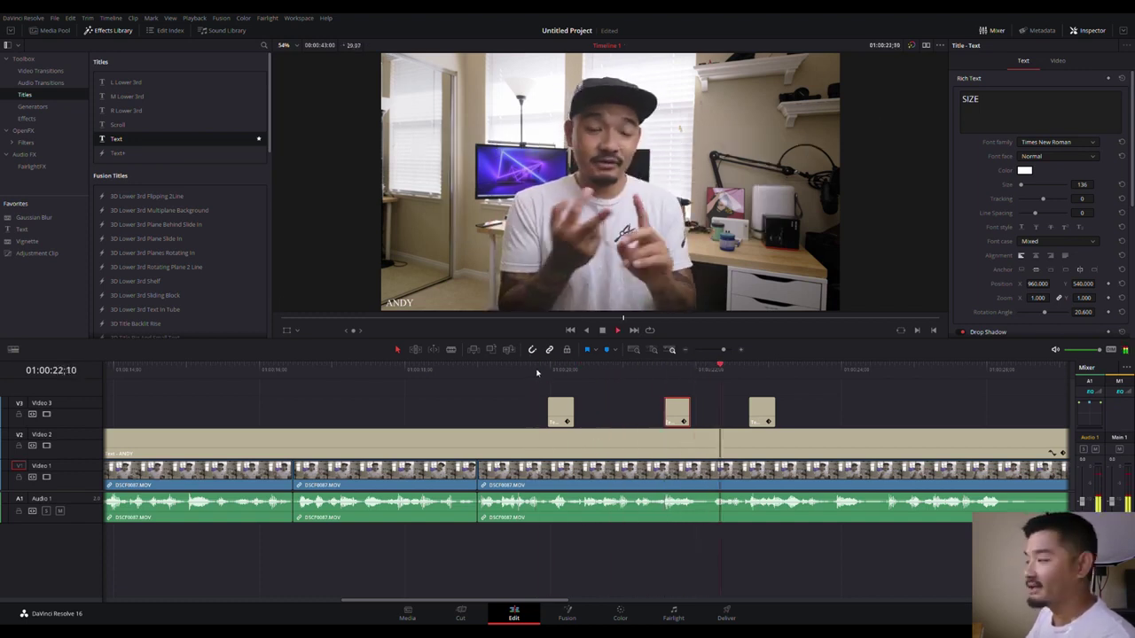
key(space)
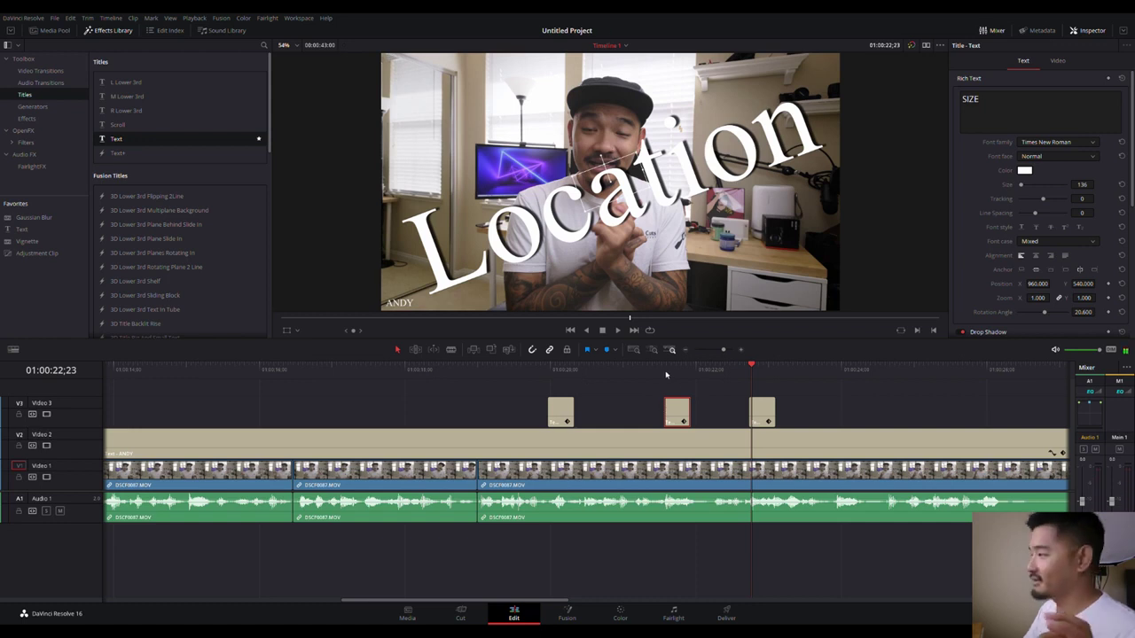
Reduce the Location title's text to size 153 and move it to position X 1483, Y 269.
click(661, 370)
click(735, 370)
key(space)
key(space)
click(760, 410)
click(751, 371)
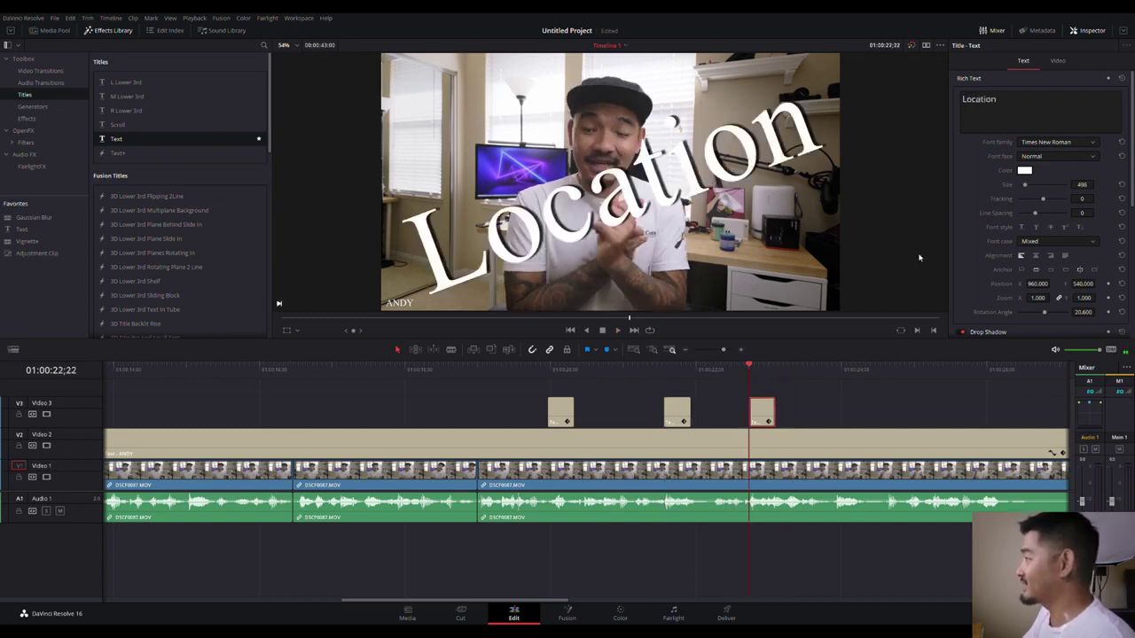
drag(1084, 185, 913, 185)
drag(1046, 185, 1029, 184)
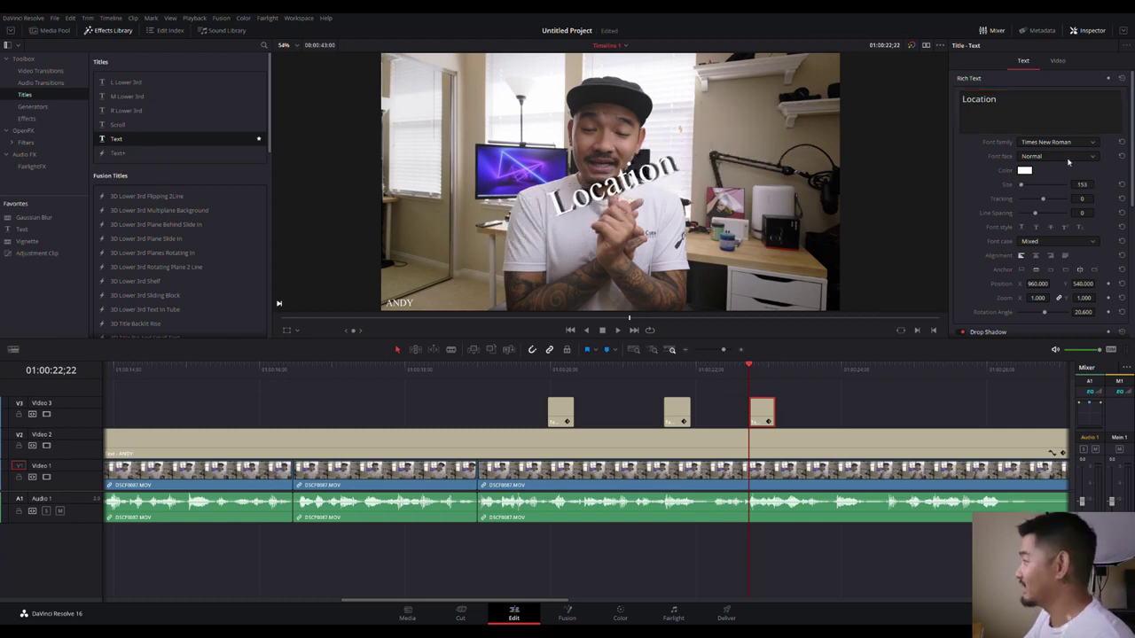
drag(611, 182, 740, 250)
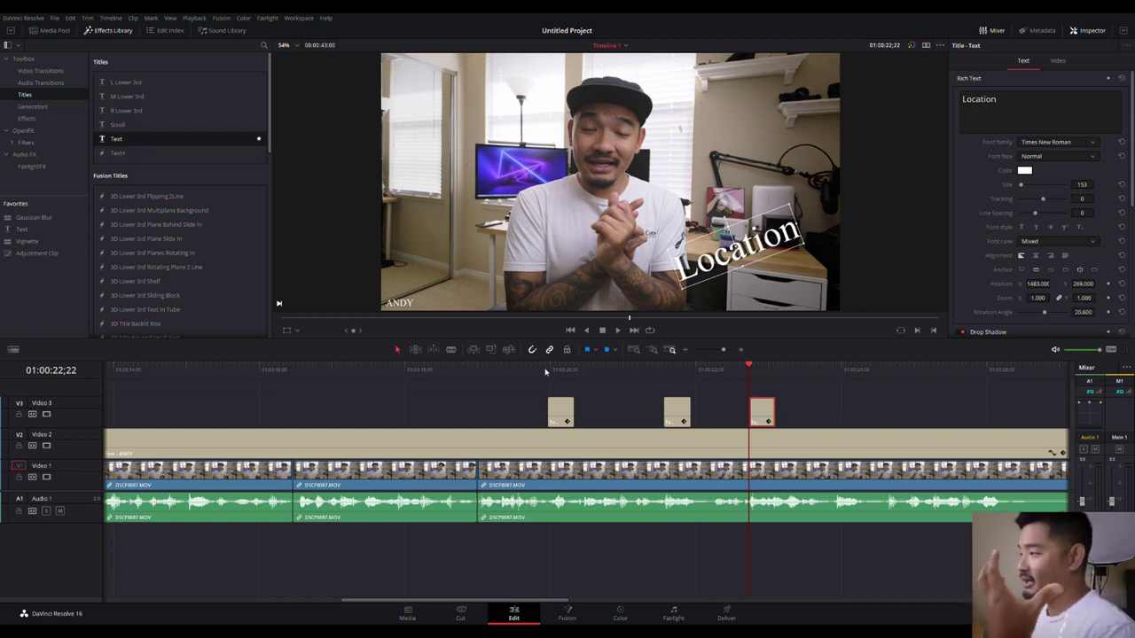
Play back from the TEXT title to check the Location title's timing against the speech.
click(543, 369)
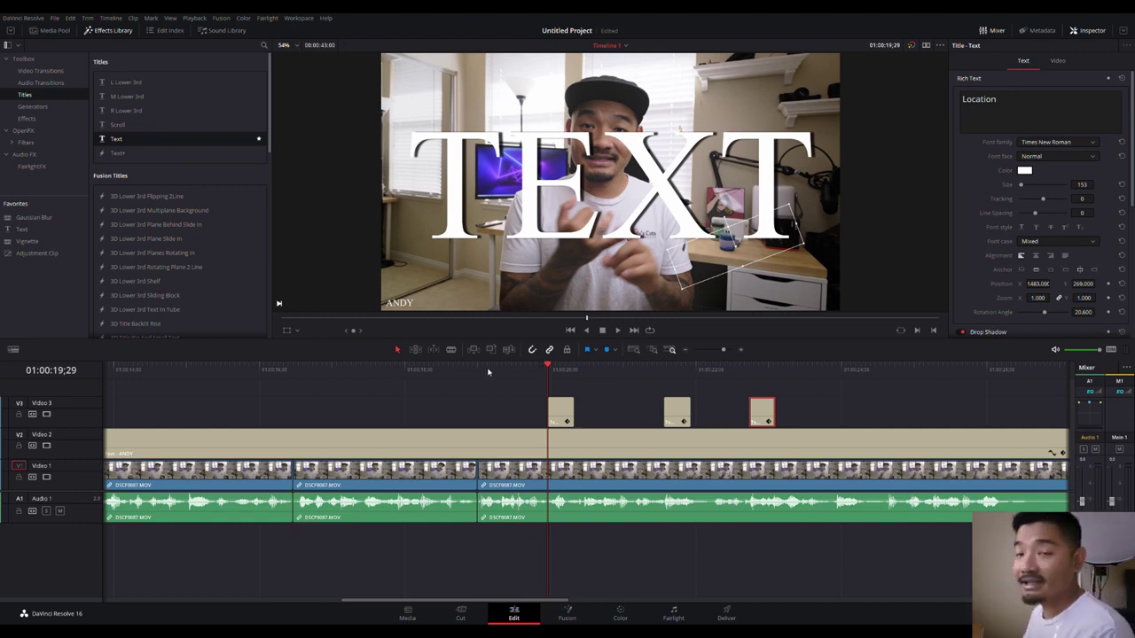
key(space)
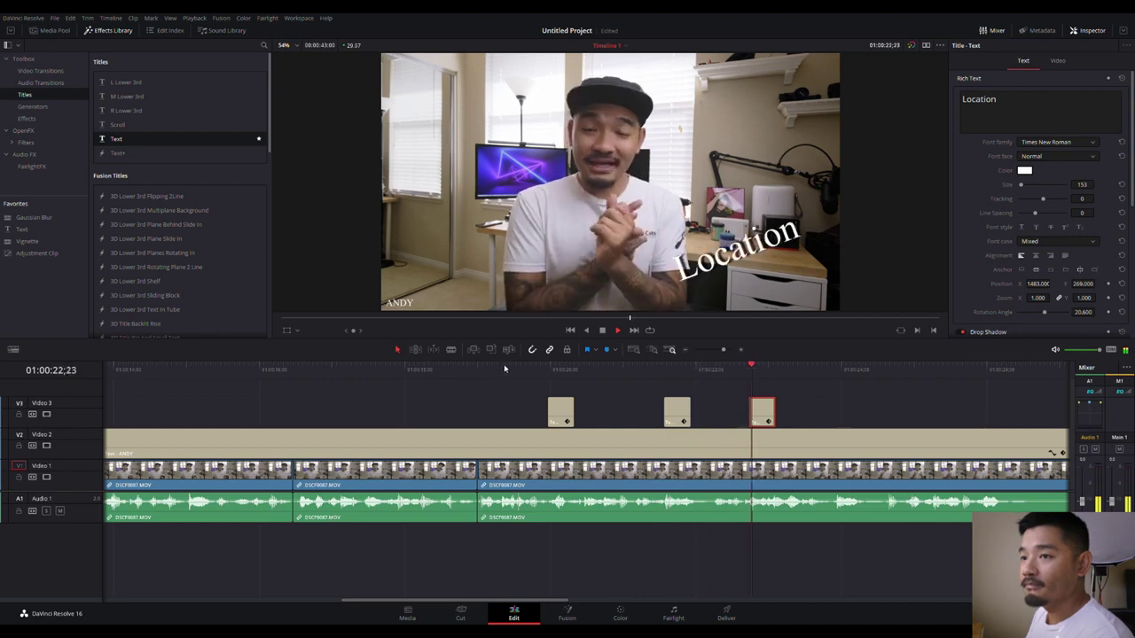
key(space)
click(731, 369)
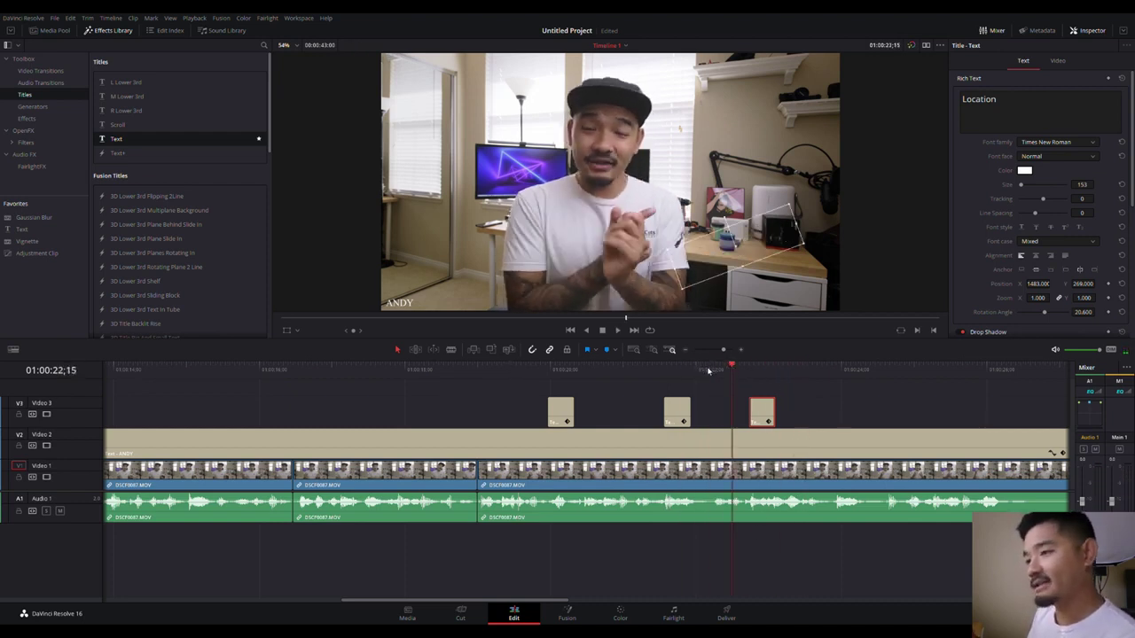
key(space)
key(space)
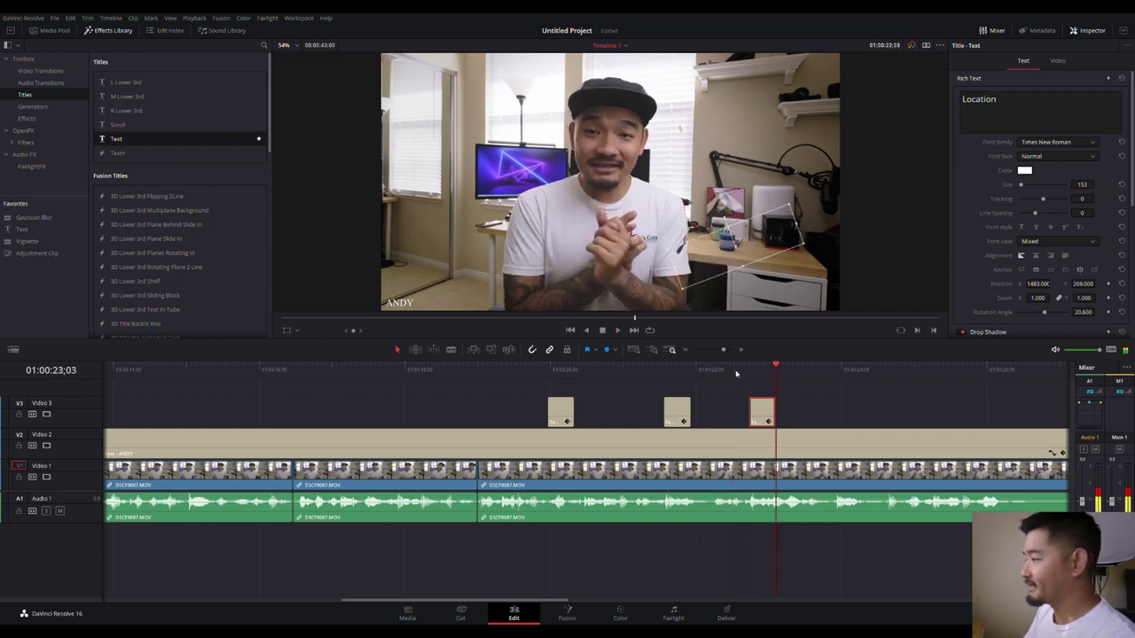
click(721, 373)
key(space)
click(730, 372)
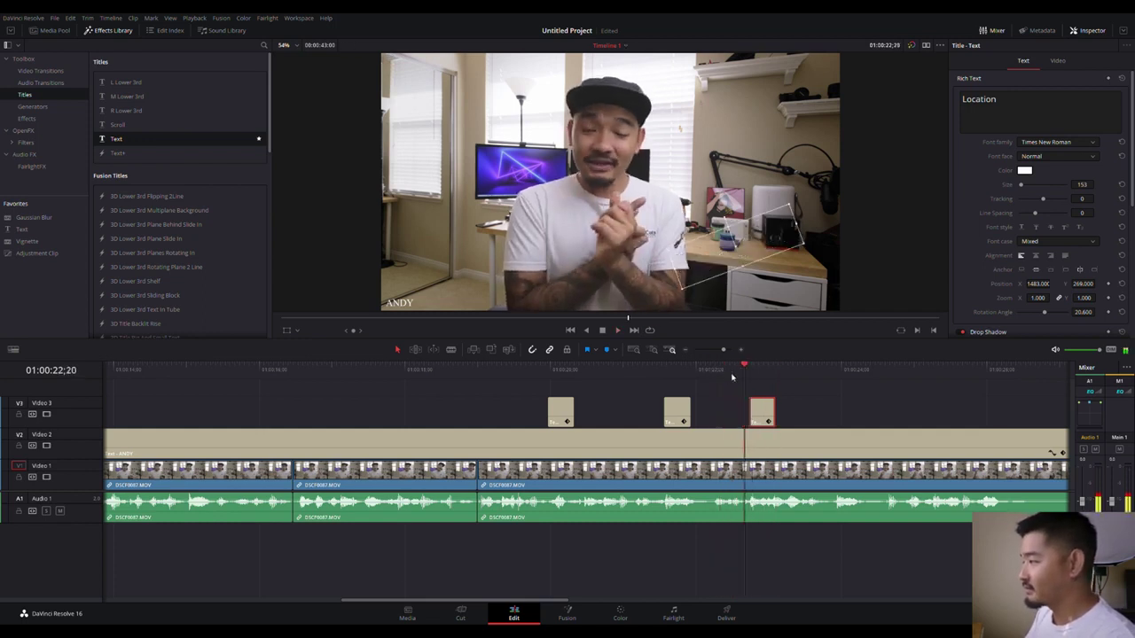
Find the frame where the word location begins and shift the Location title 8 frames earlier, to start at 01:00:22;14.
click(707, 369)
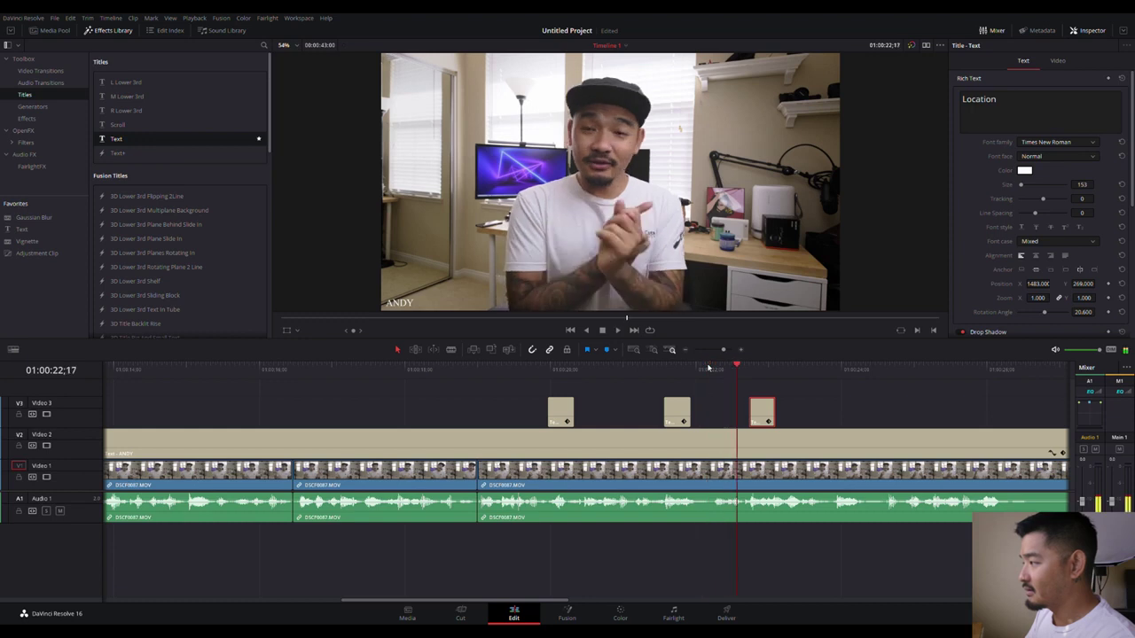
click(707, 367)
click(708, 367)
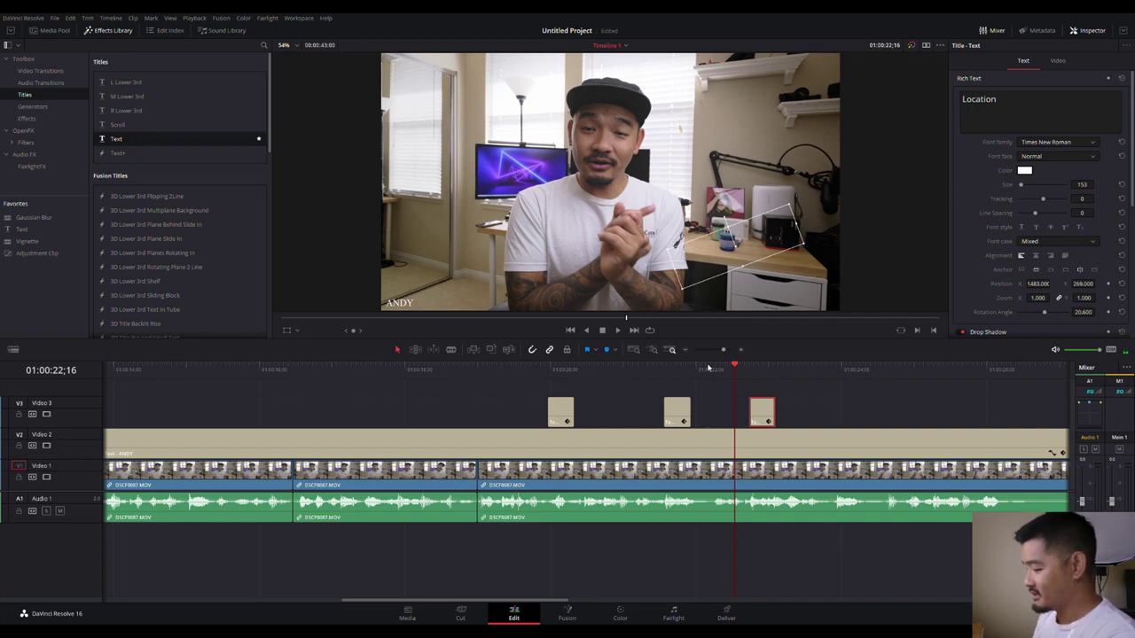
click(708, 367)
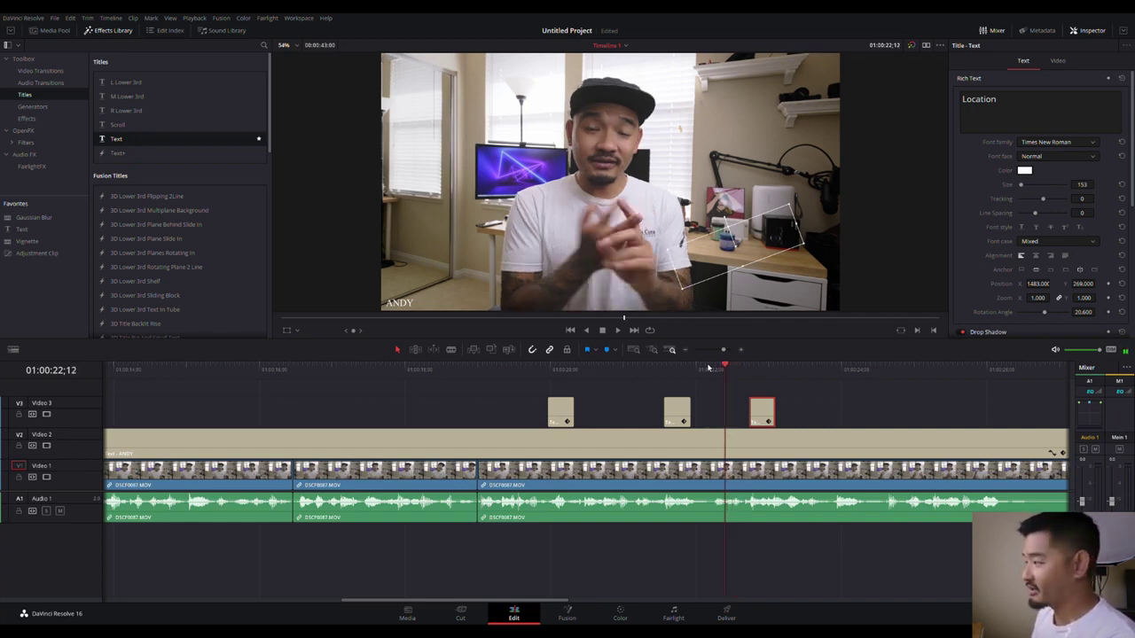
key(Left)
key(Left)
key(Left)
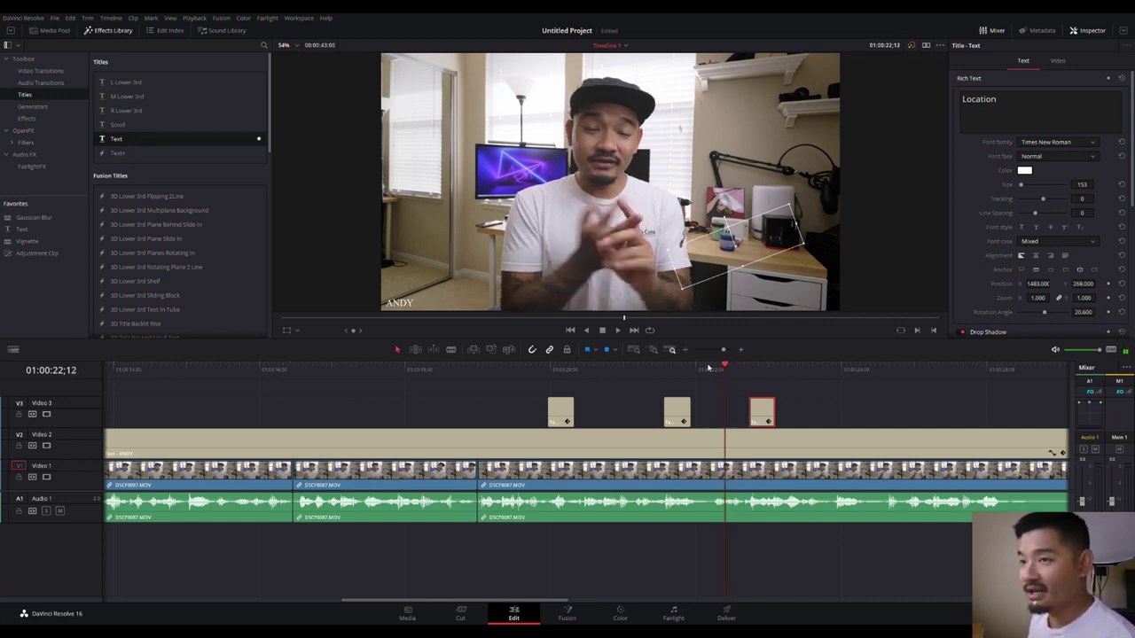
key(Right)
key(Right)
key(Right)
key(Right)
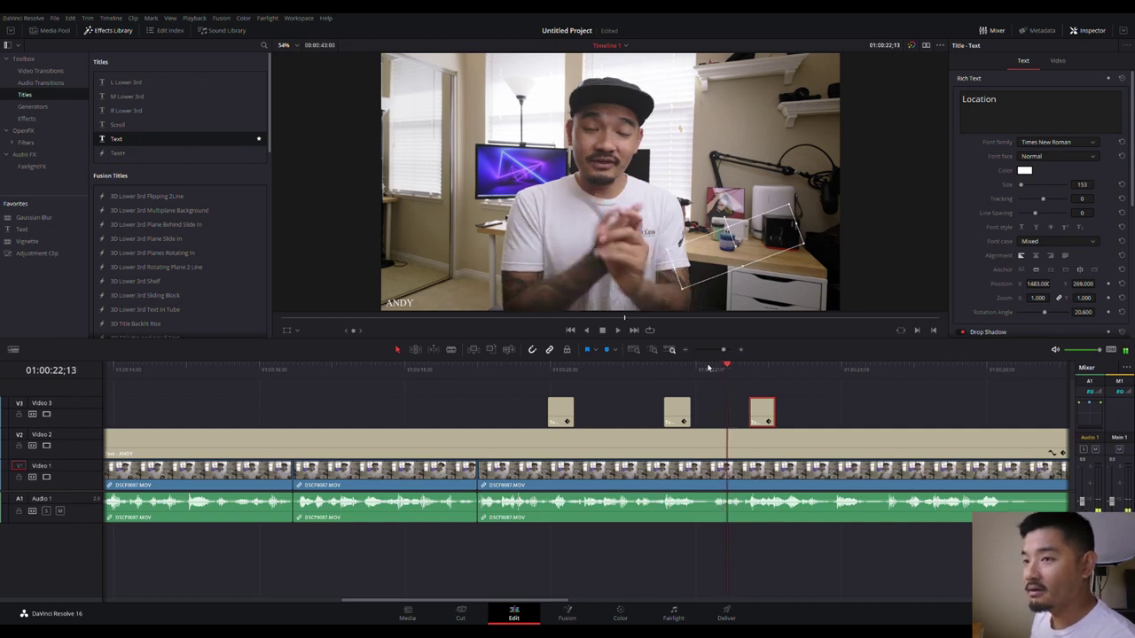
key(comma)
key(comma)
key(comma)
key(comma)
key(comma)
key(comma)
key(comma)
key(comma)
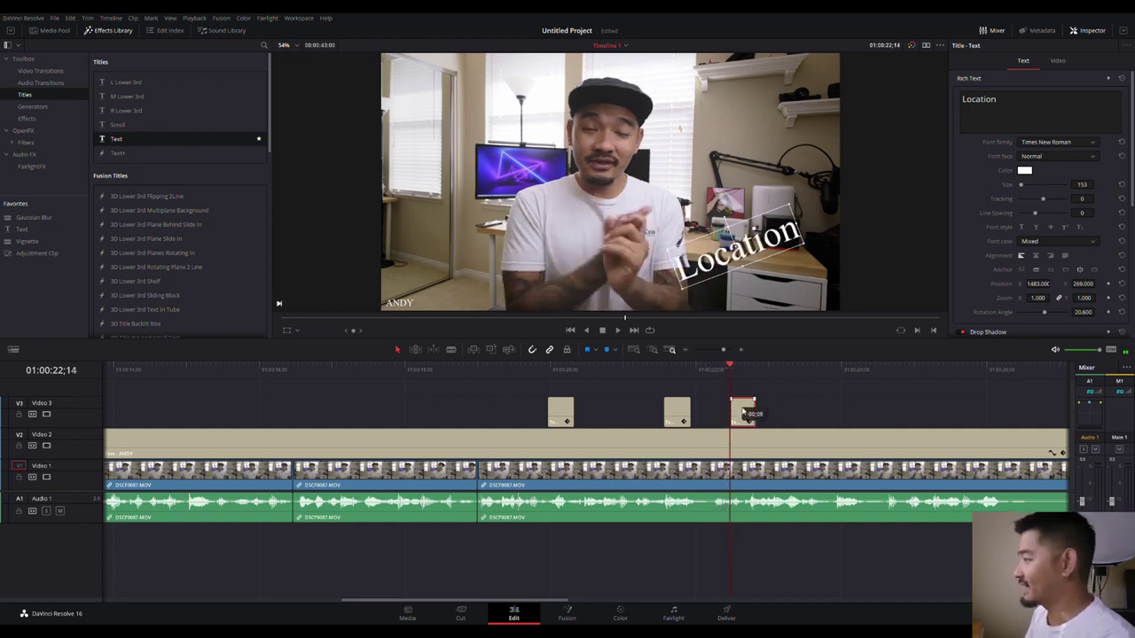
Play on from the SIZE title and place a copy of the Location title at 01:00:23;28 on Video 3.
click(674, 366)
key(space)
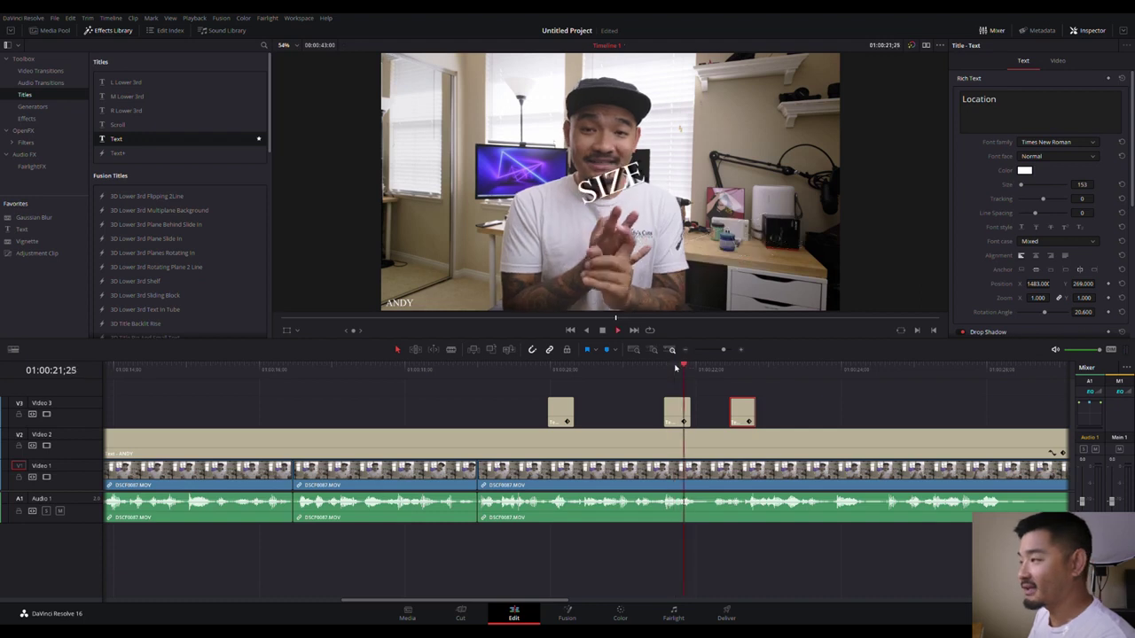
click(675, 367)
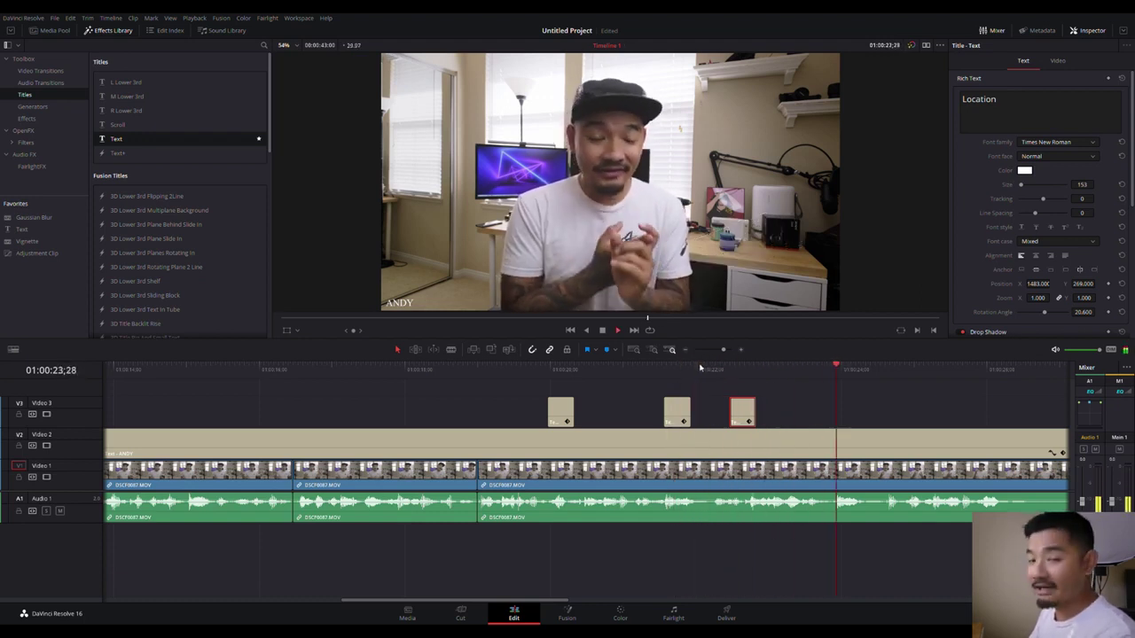
click(710, 367)
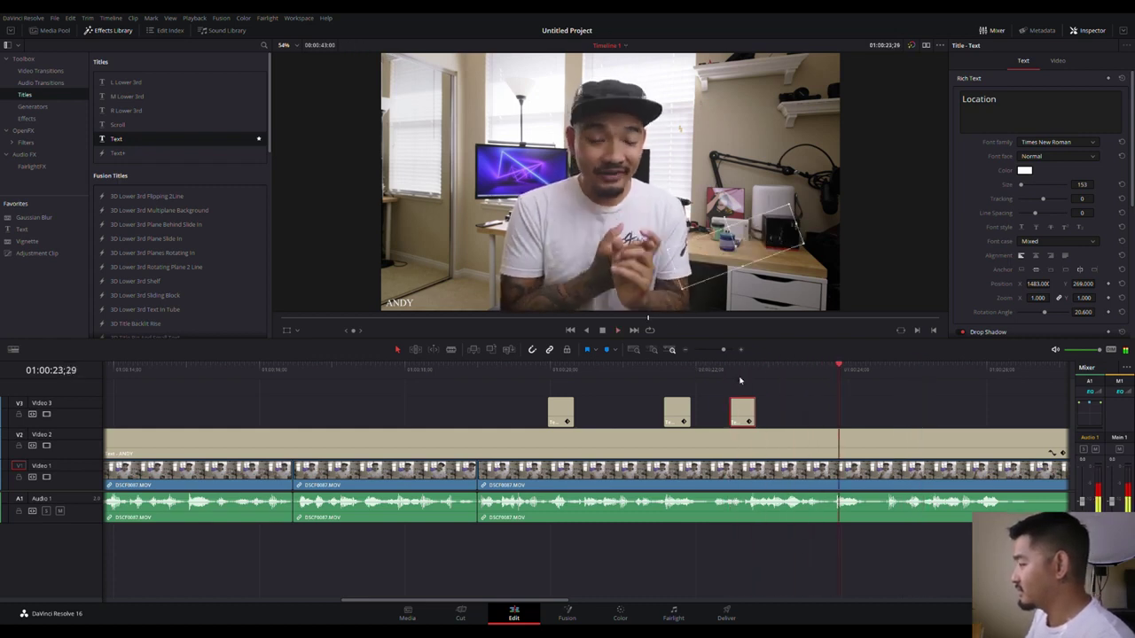
click(745, 413)
key(ctrl+v)
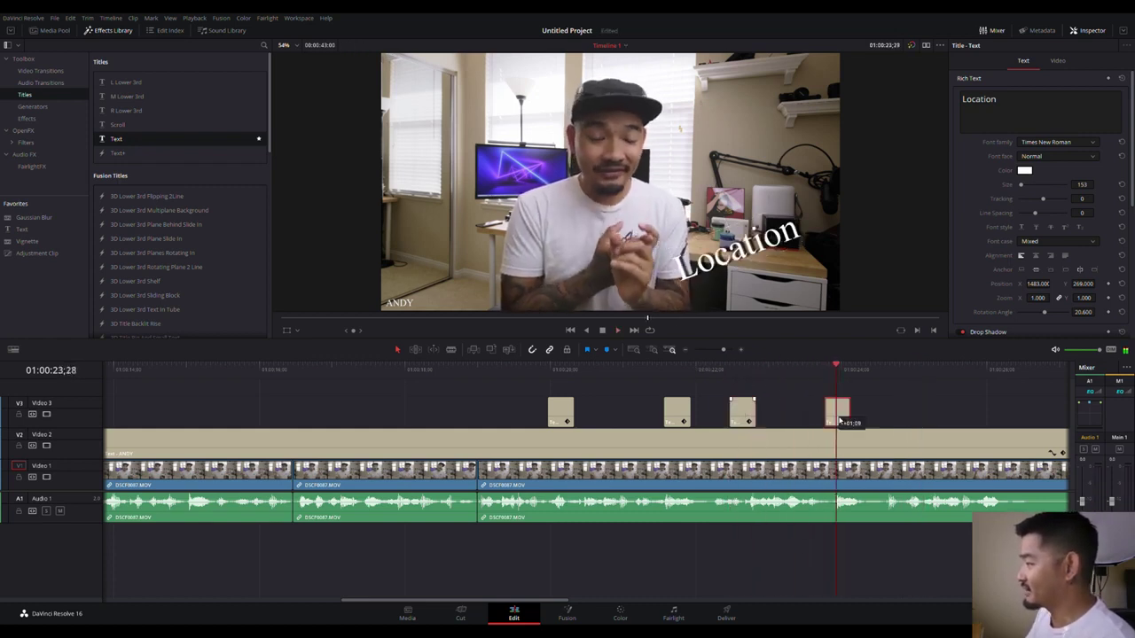
Change the copied Location title's text to FONT and reset its rotation angle and position.
scroll(845, 390, right, 1)
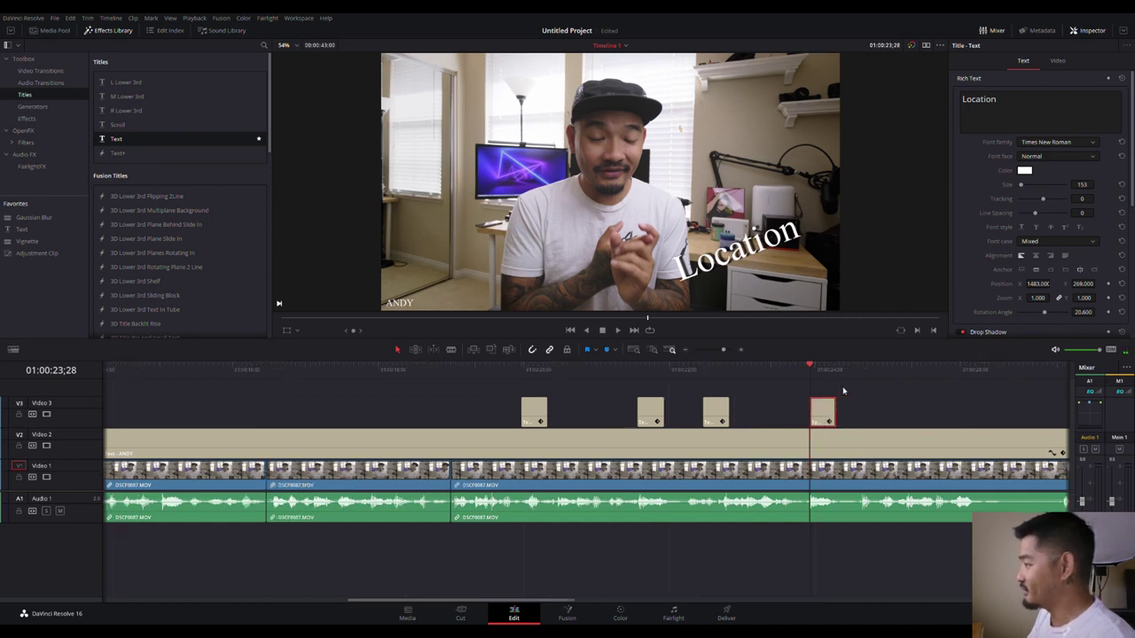
drag(1008, 101, 925, 103)
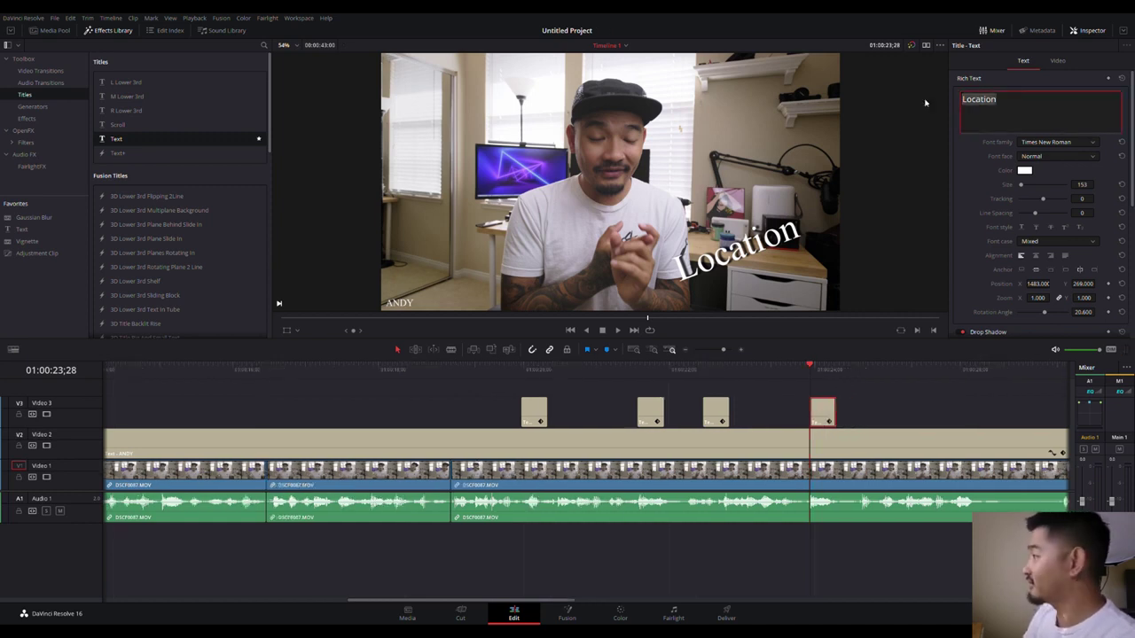
text(FONT)
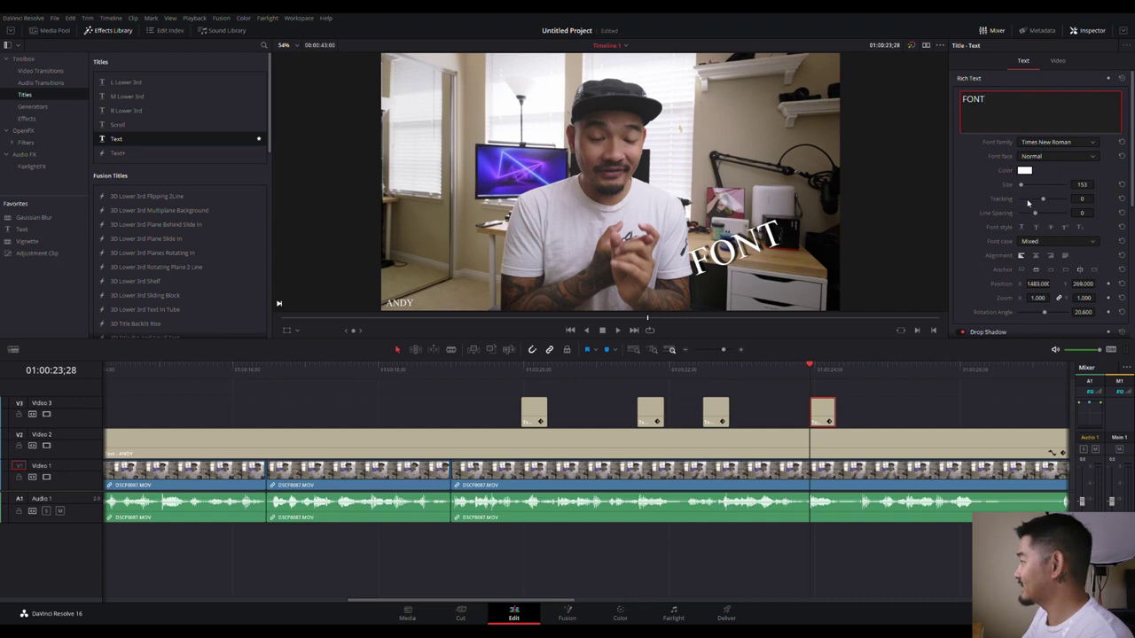
click(1122, 315)
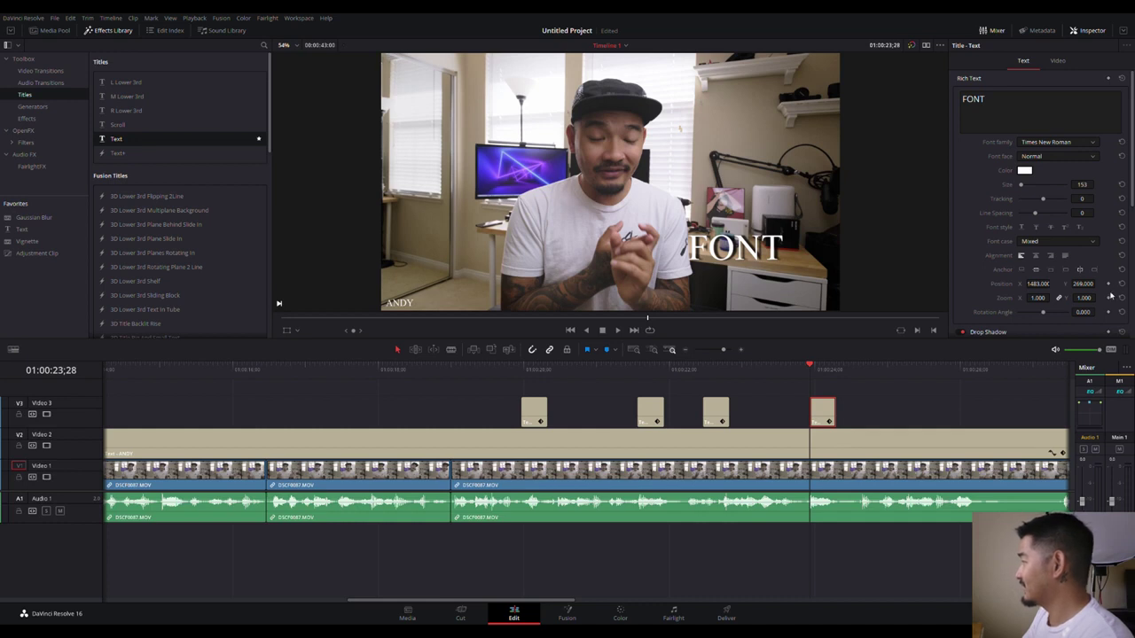
click(1121, 284)
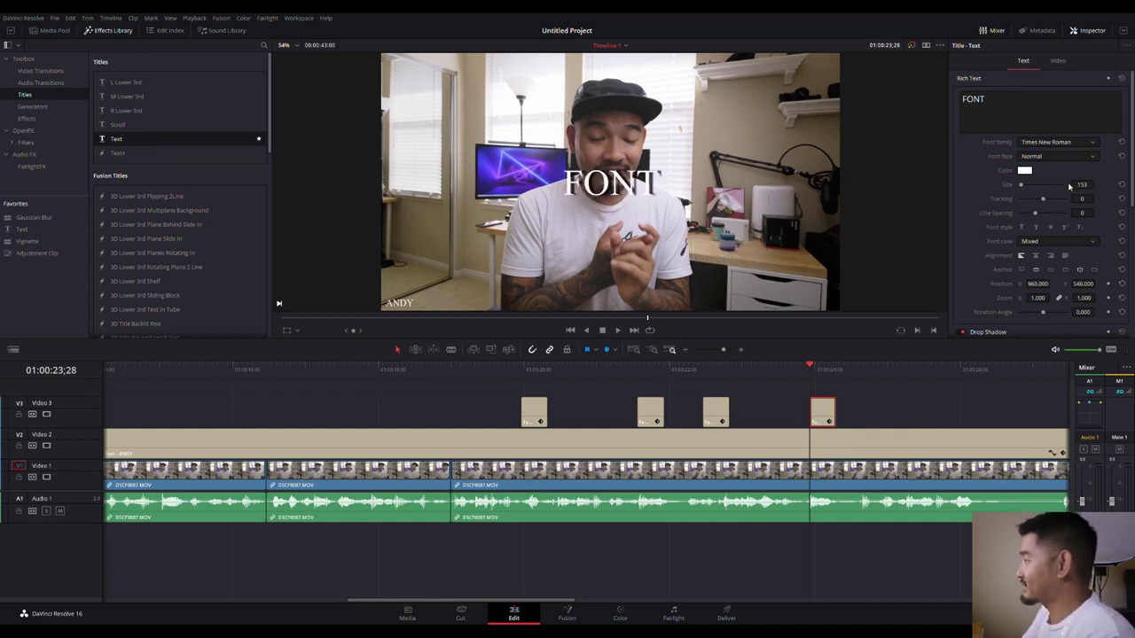
Enlarge the FONT title's text to size 647.
drag(1083, 184, 1098, 184)
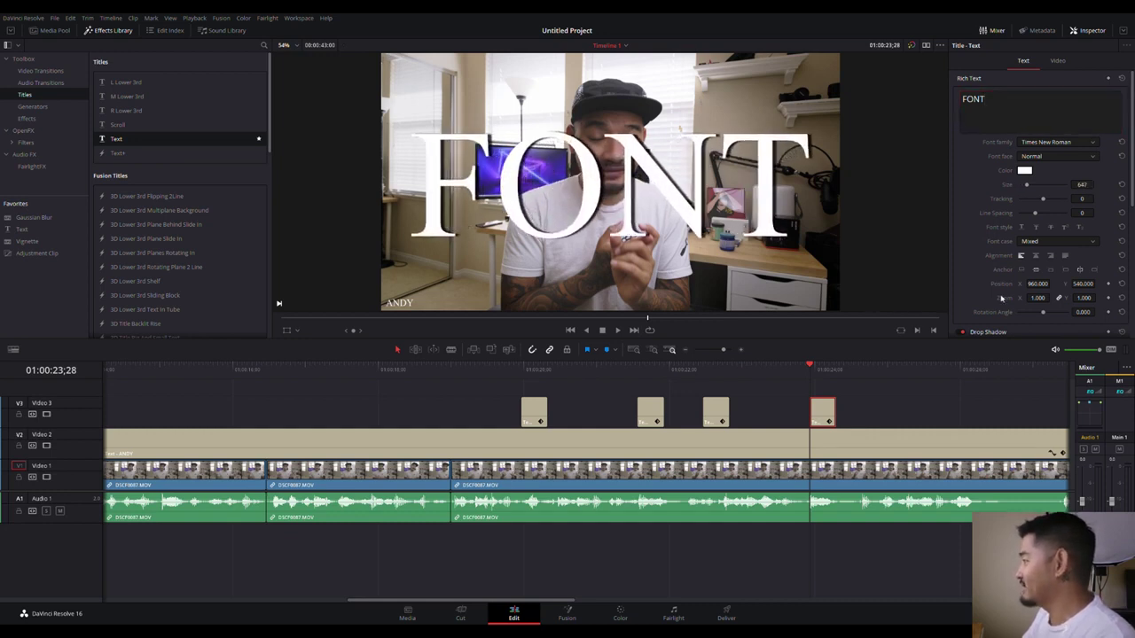
scroll(1064, 195, down, 2)
drag(1053, 311, 1031, 312)
scroll(1002, 221, up, 2)
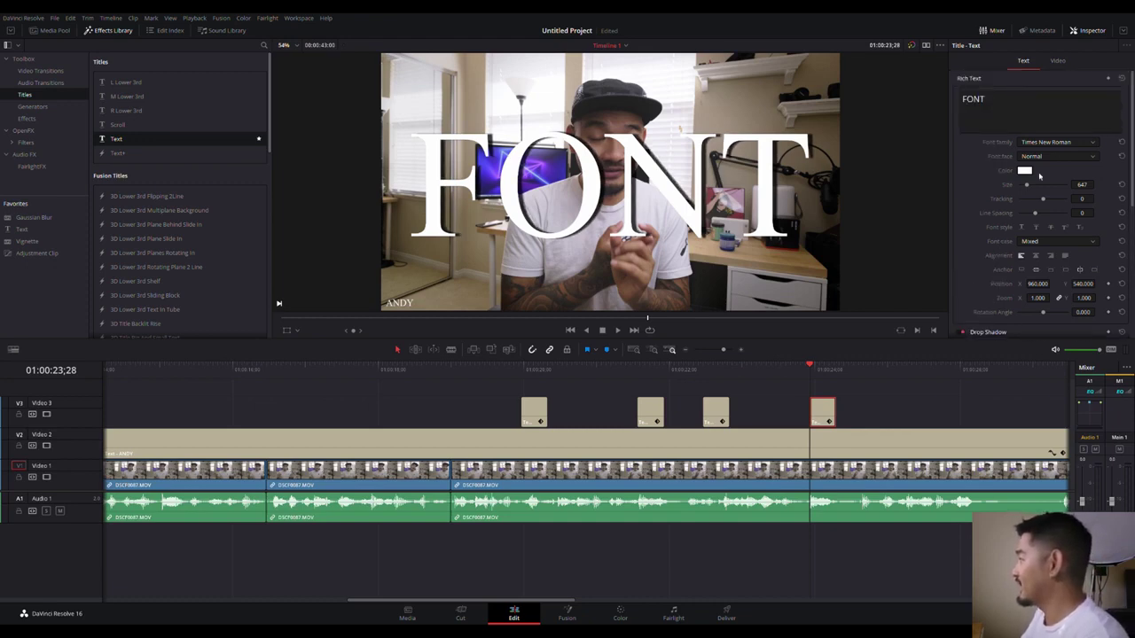
Try the font families Yu Gothic Light, MS PGothic and Gadugi on the FONT title.
click(984, 99)
key(ctrl+a)
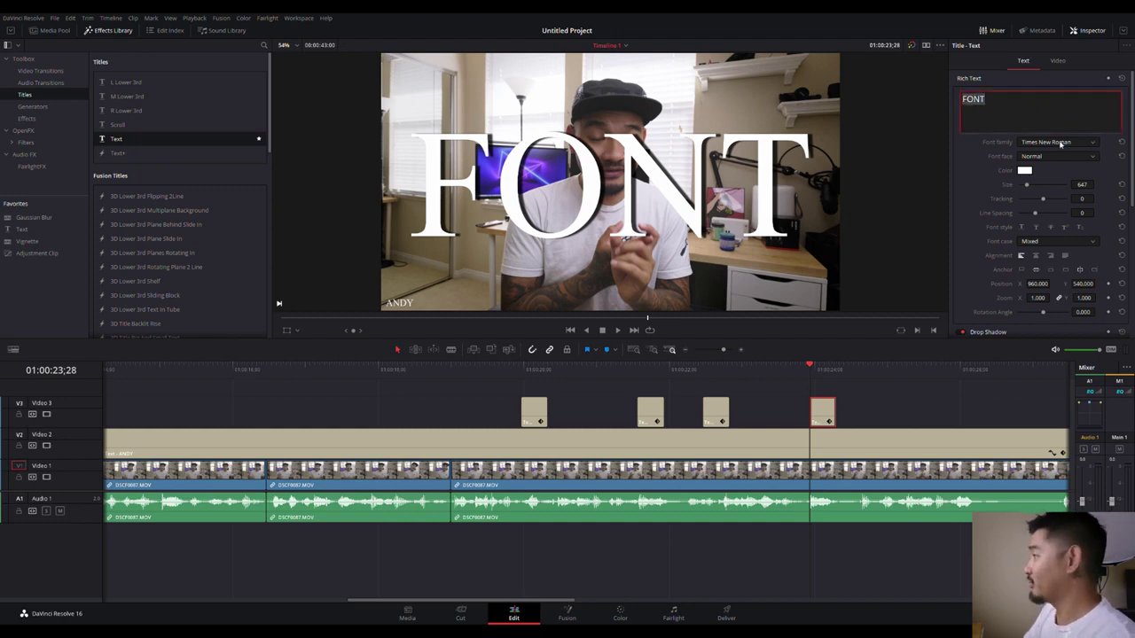
click(1061, 143)
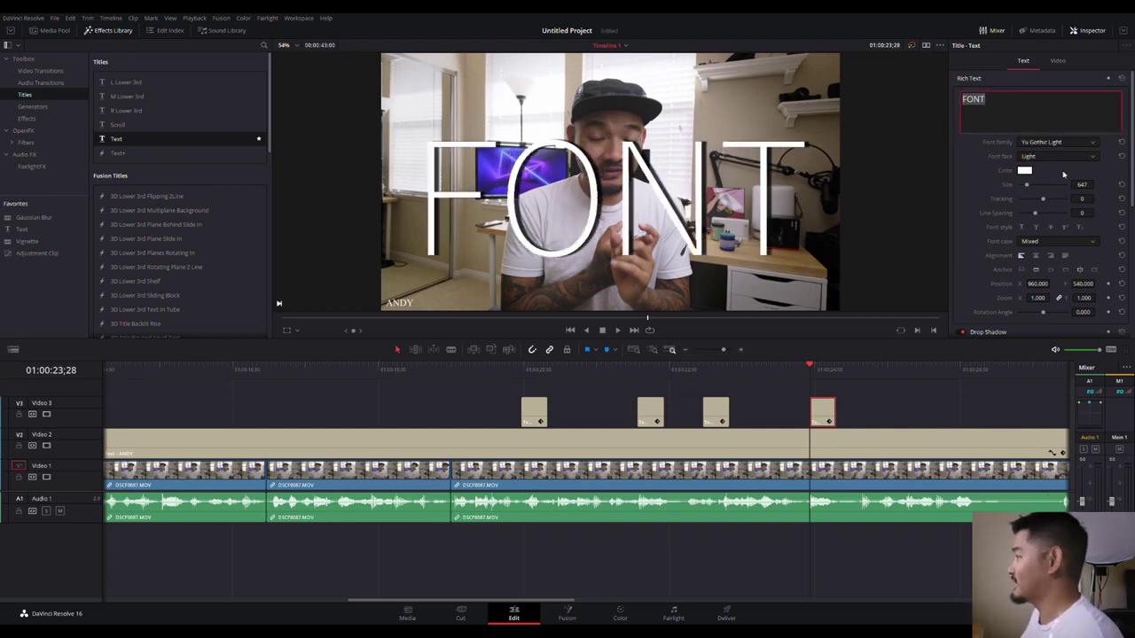
click(1069, 146)
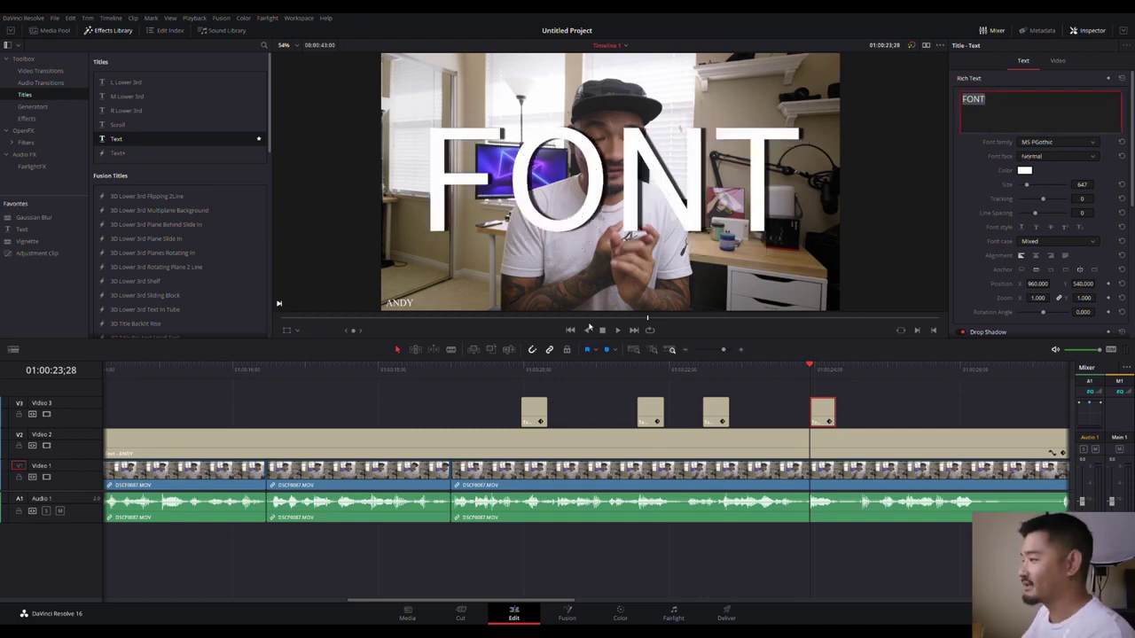
click(714, 371)
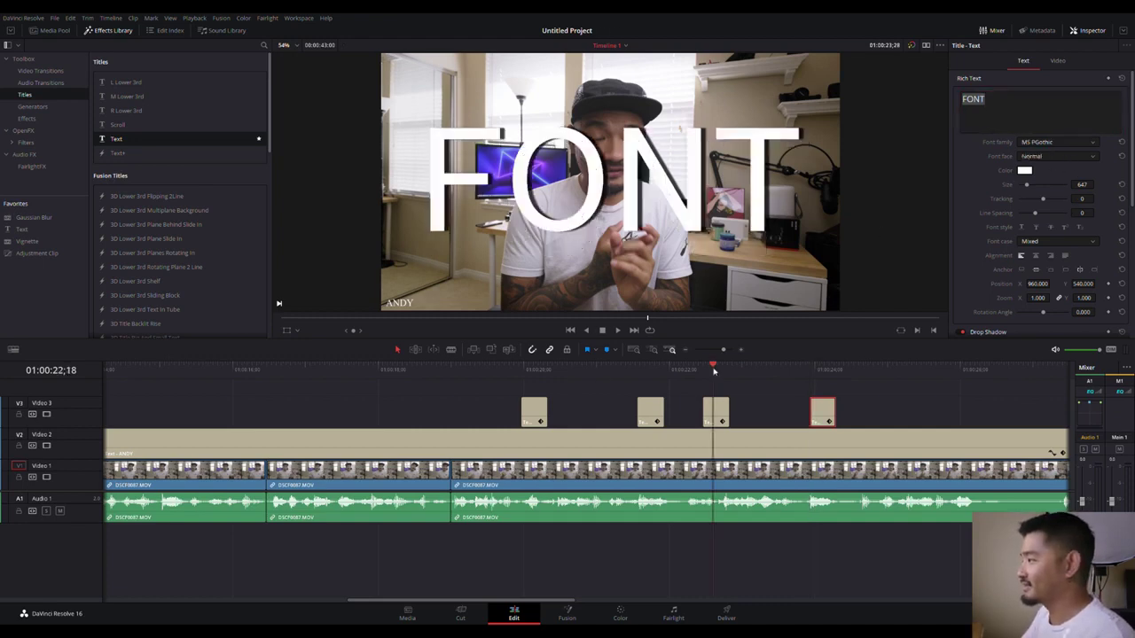
click(822, 371)
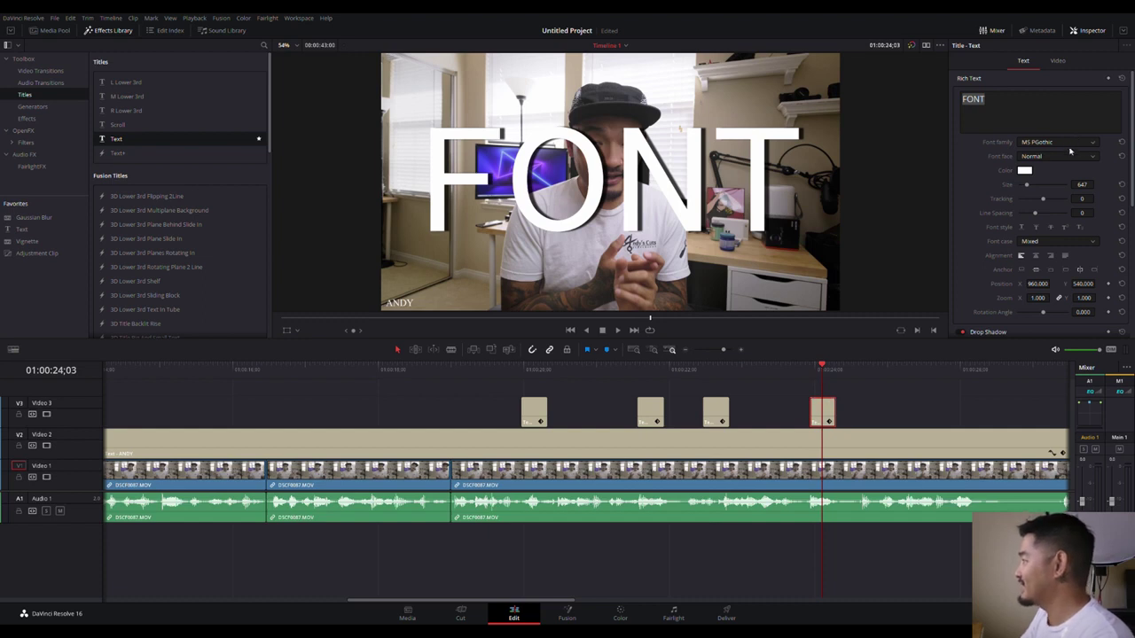
click(1054, 178)
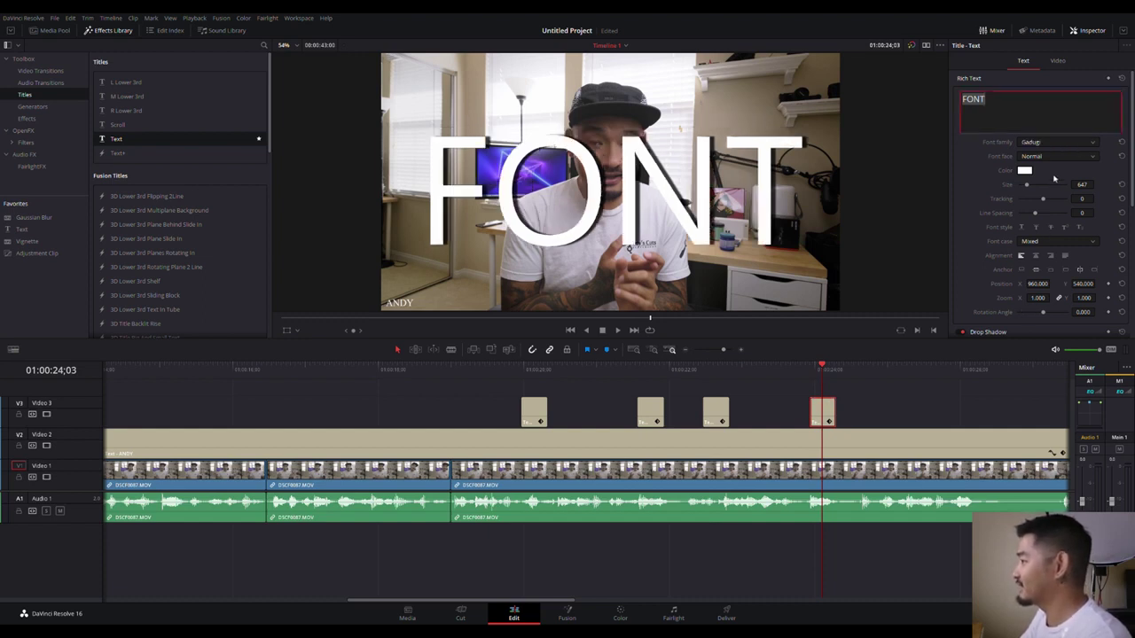
Set the FONT title's font family to Gabriola and raise it to position Y 682.
click(1058, 147)
click(1060, 164)
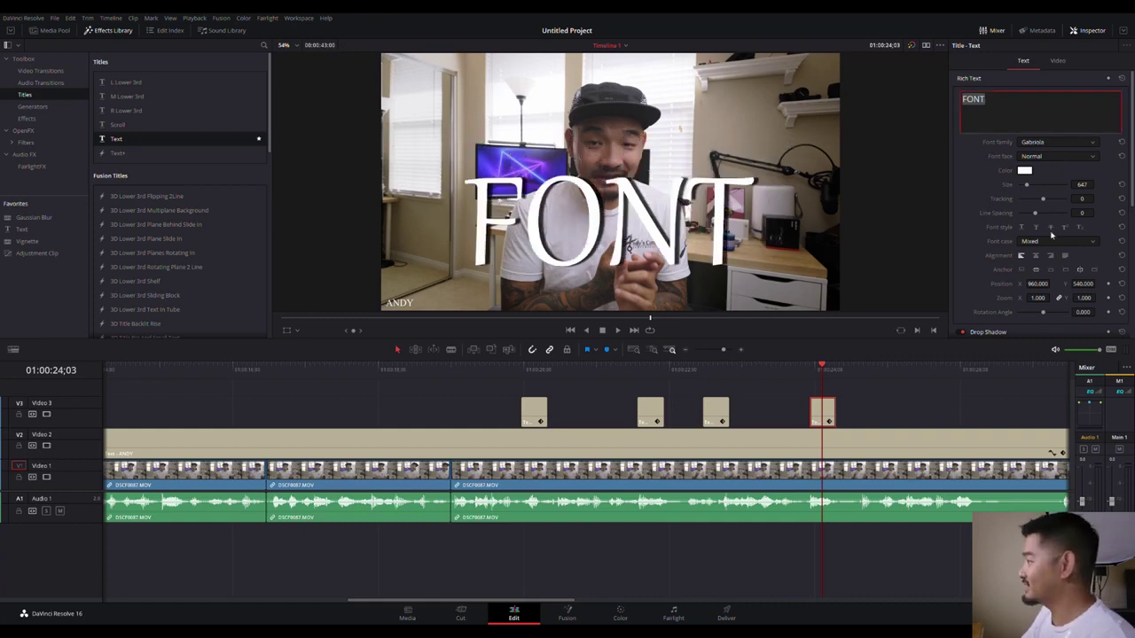
drag(1083, 286, 1115, 287)
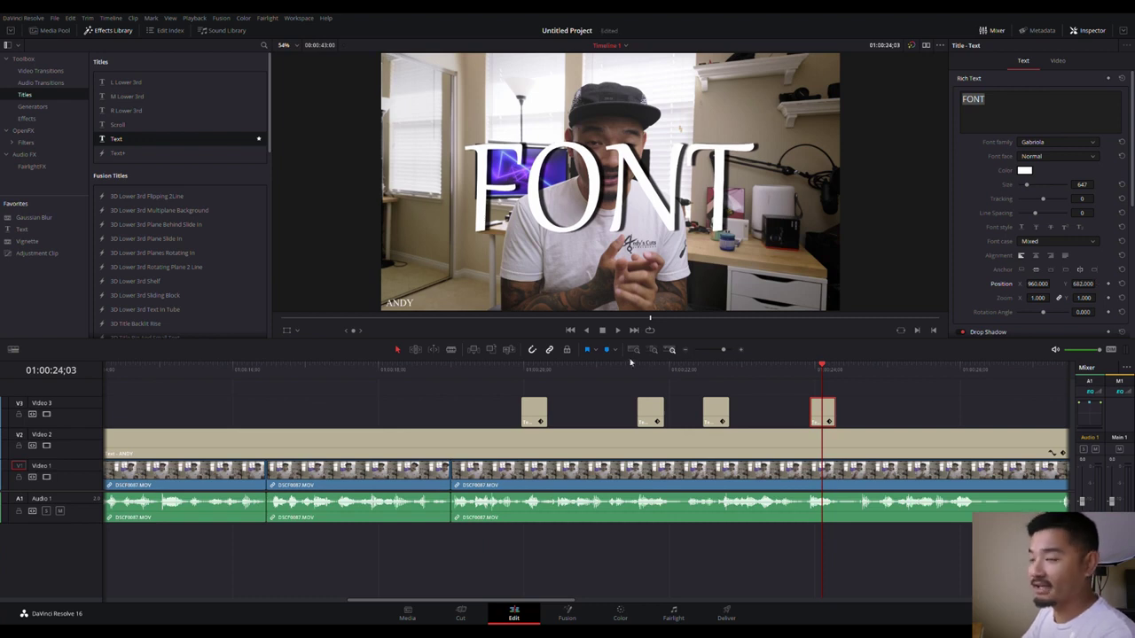
Play on from 01:00:22;29 and place a copy of the FONT title at 01:00:24;27 on Video 3.
click(741, 369)
key(space)
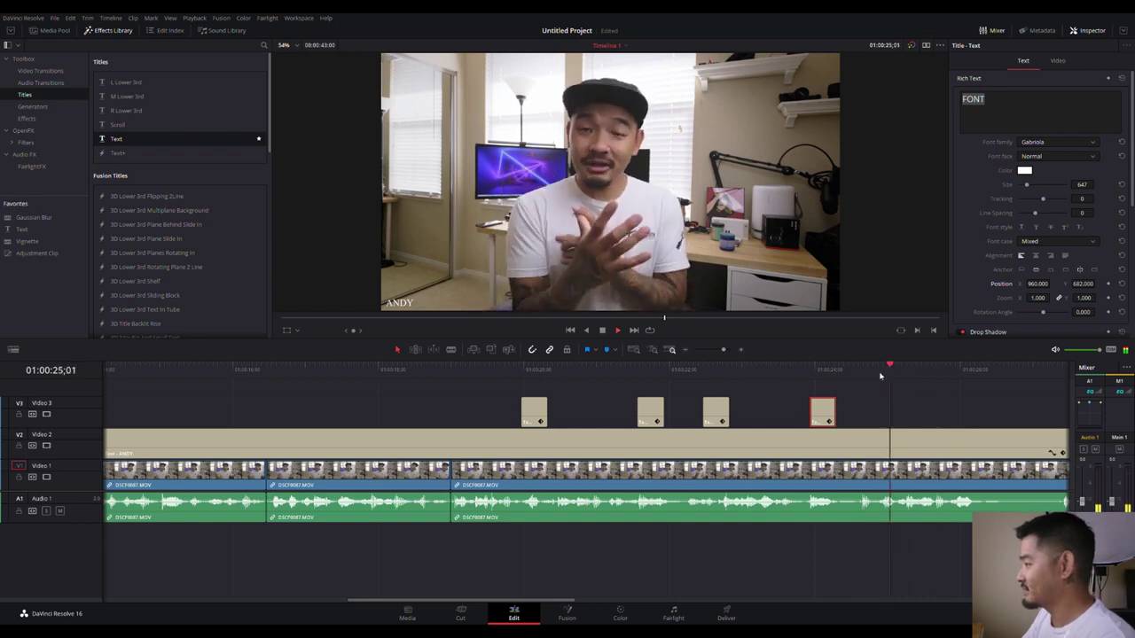
drag(877, 381, 880, 381)
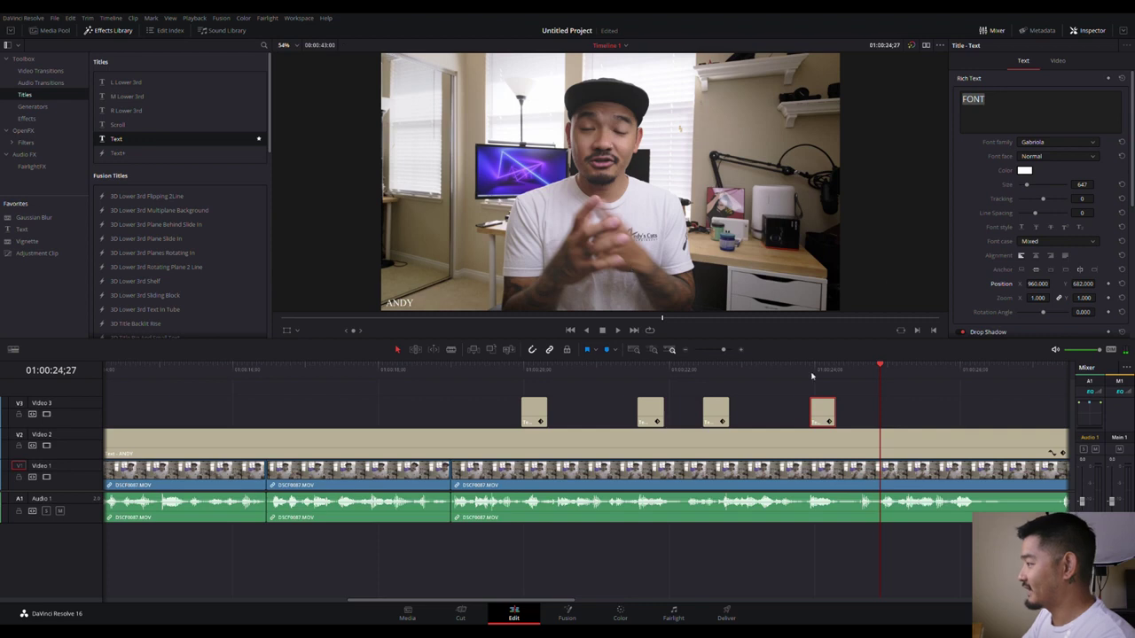
key(ctrl+v)
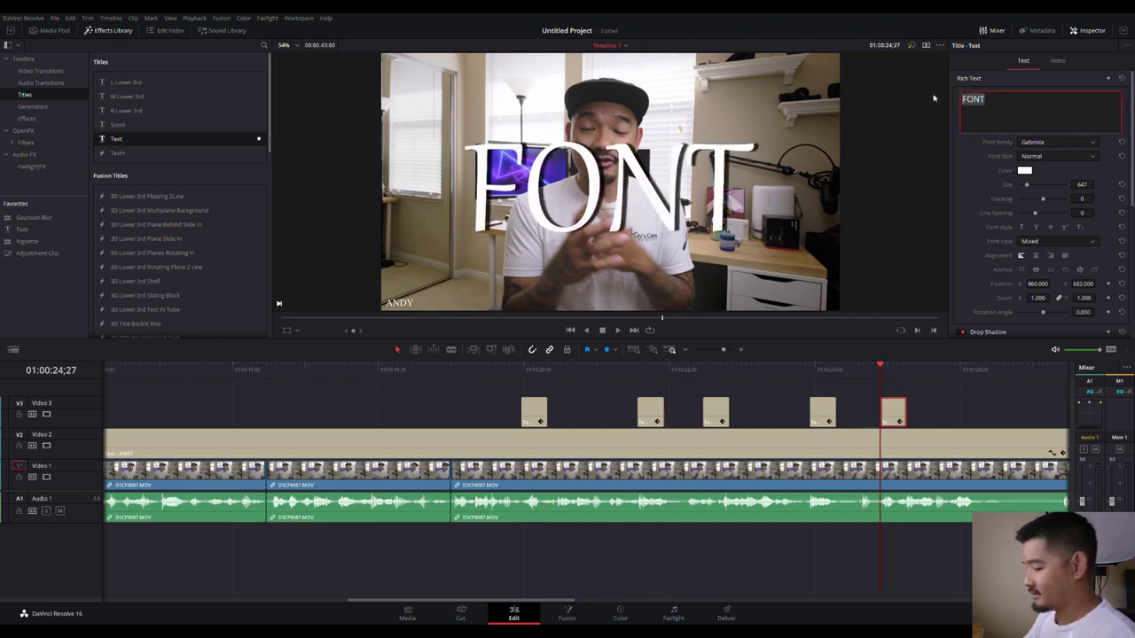
Change the new title's text to Drop Shadow, reset its font family to the default and reduce its size to 295.
text(Drop Sha)
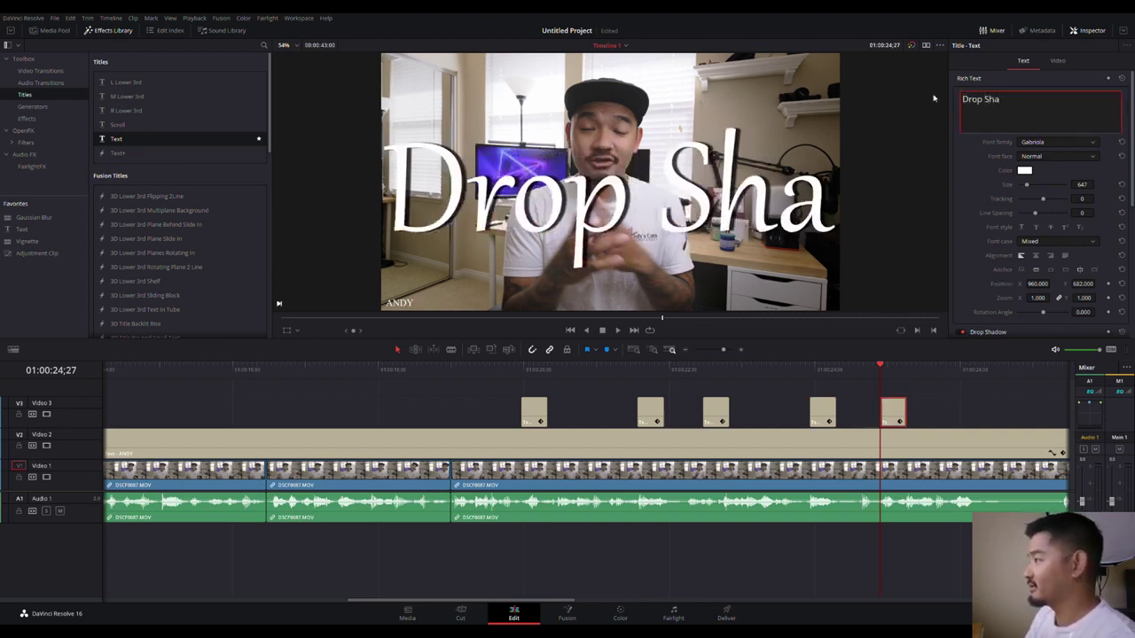
text(dow)
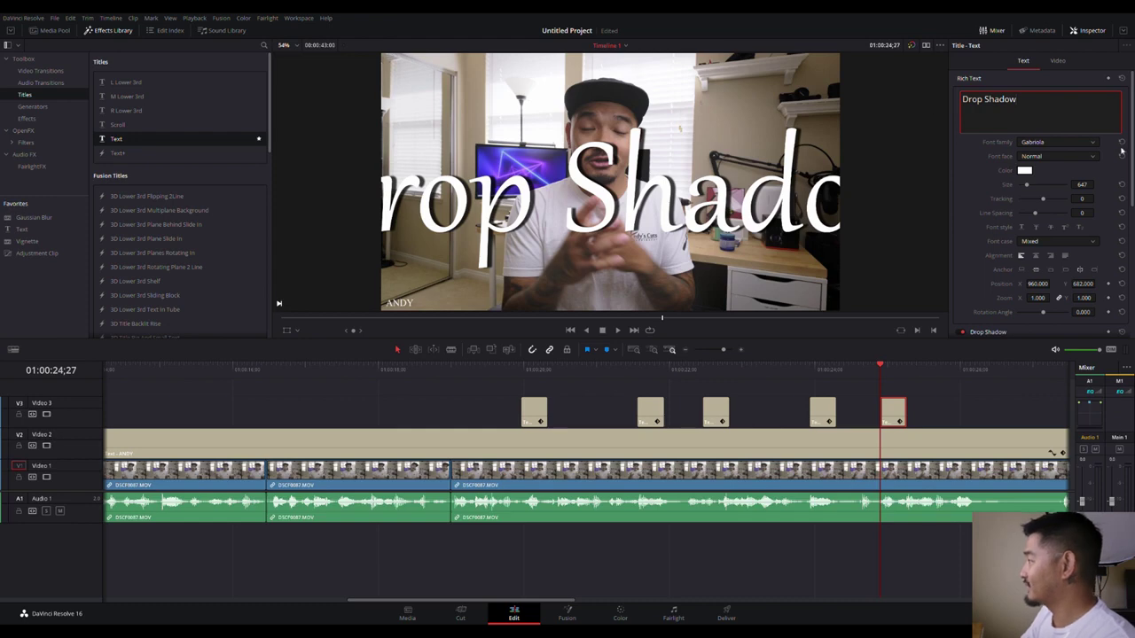
click(1121, 143)
drag(1090, 186, 1020, 186)
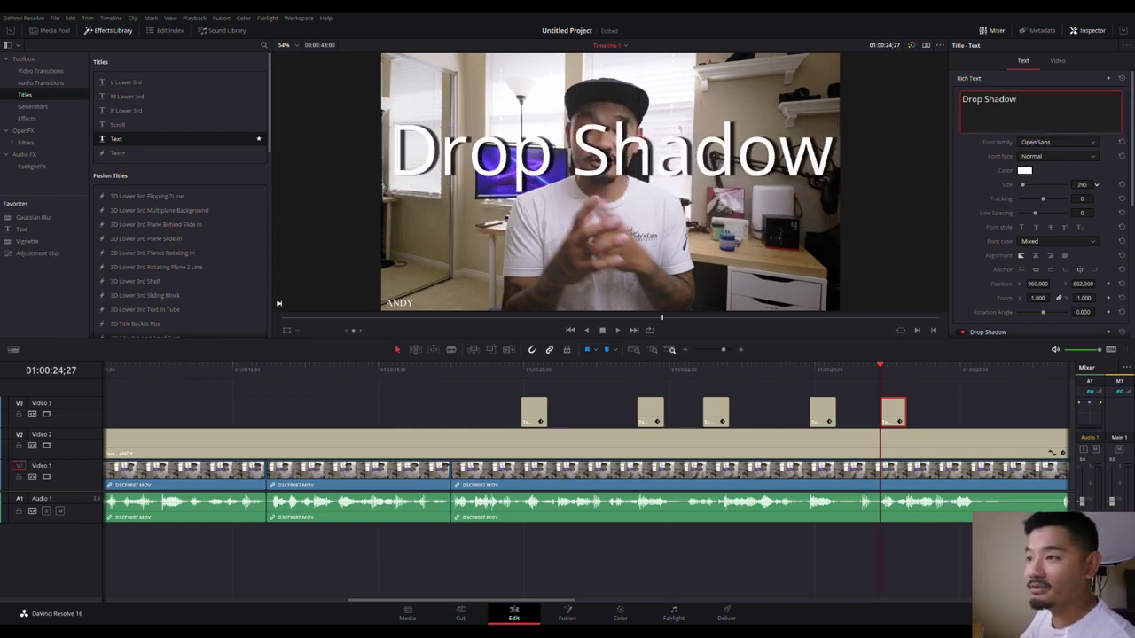
Move the Drop Shadow title to position Y 558 and set its shadow offset to X 4, Y -37.
scroll(1039, 293, down, 1)
drag(1082, 258, 1051, 284)
scroll(1050, 314, down, 2)
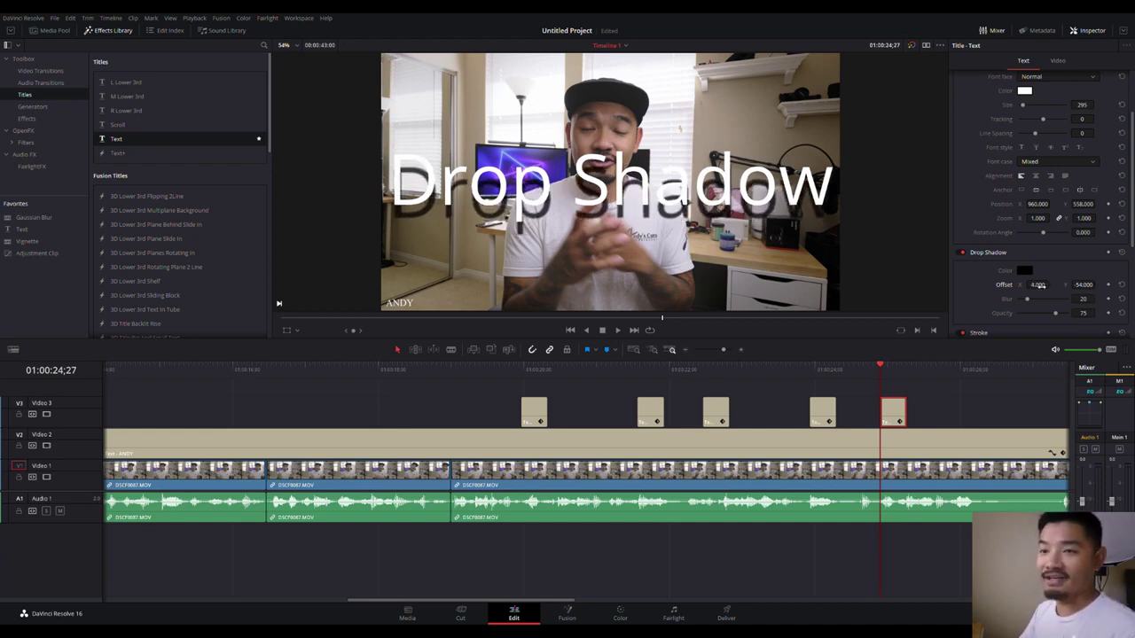
drag(1085, 289, 1092, 289)
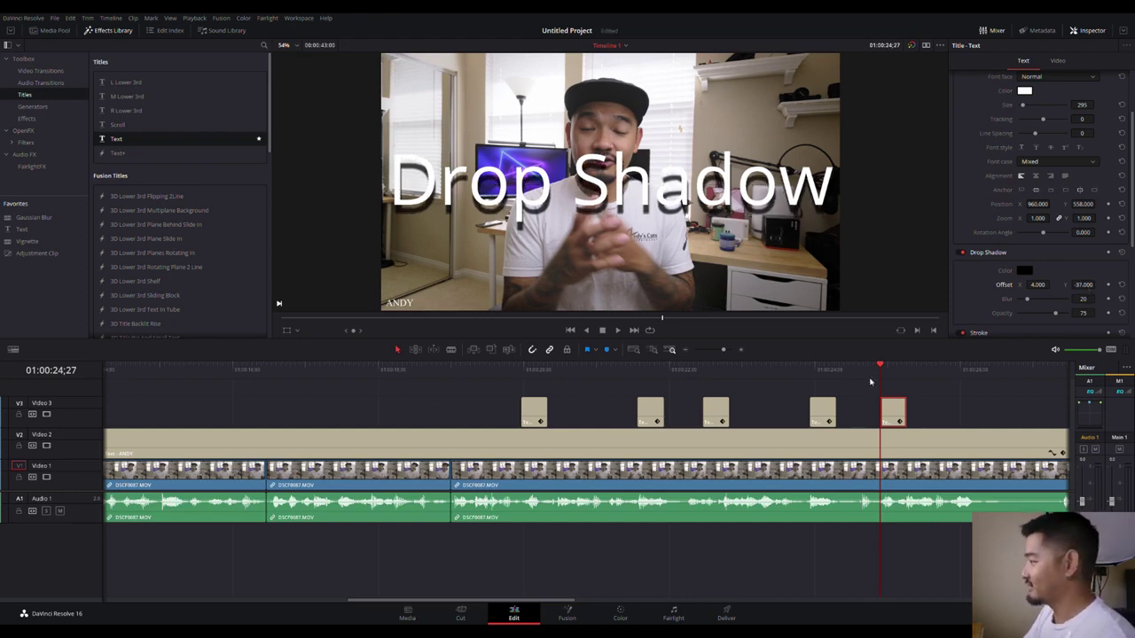
Play on past the Drop Shadow title and place a copy of it at 01:00:25;27 on Video 3.
click(860, 371)
key(space)
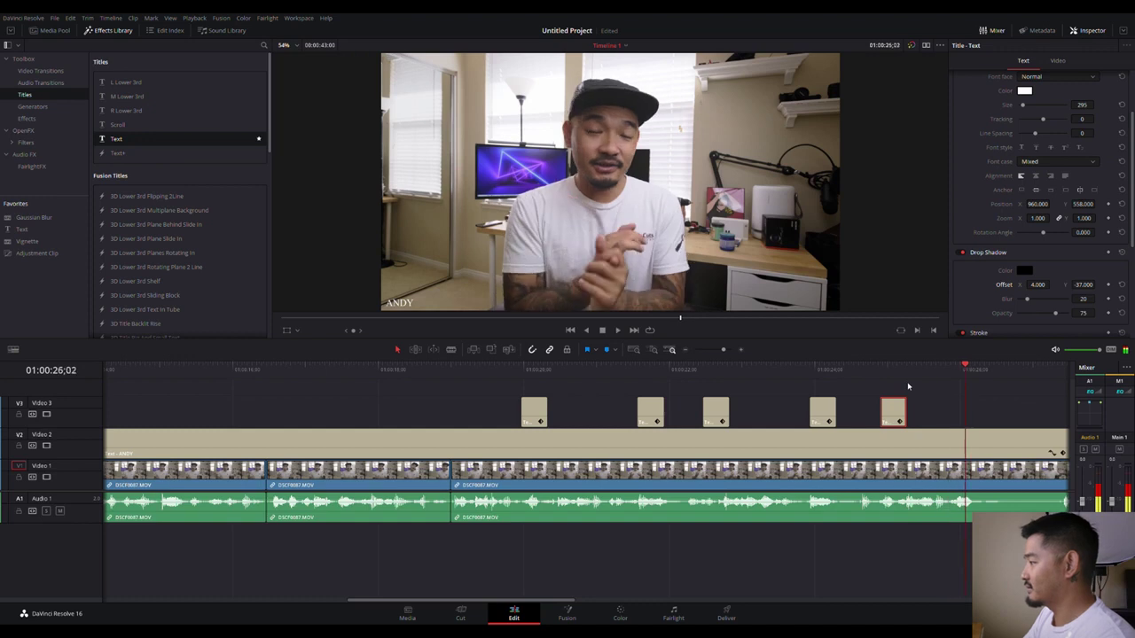
drag(955, 378, 953, 380)
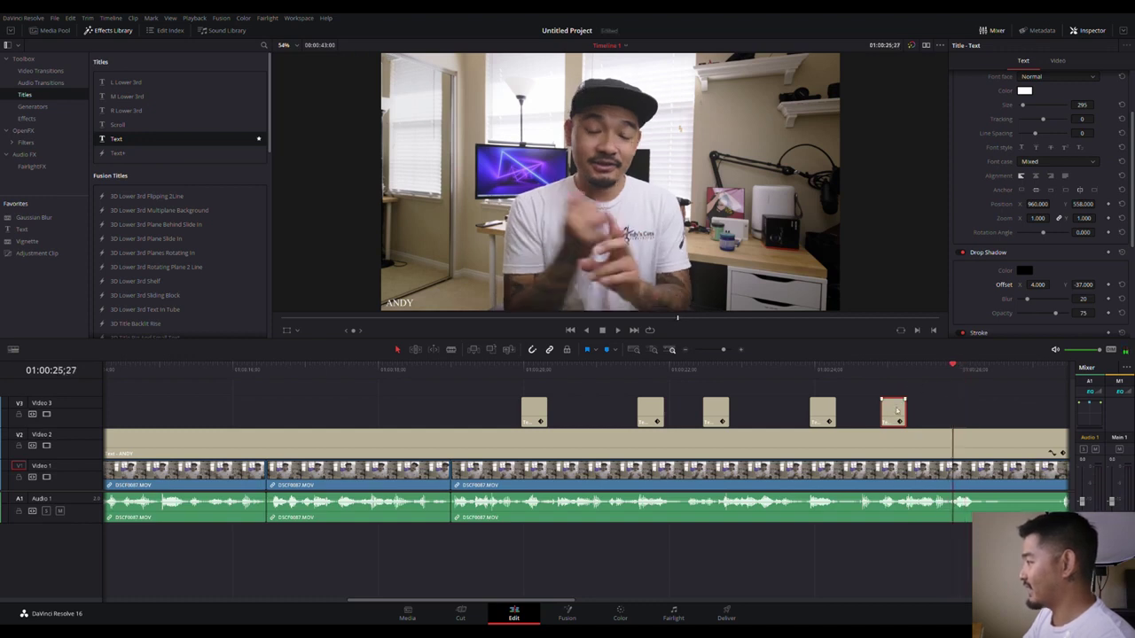
alt+drag(895, 410, 969, 412)
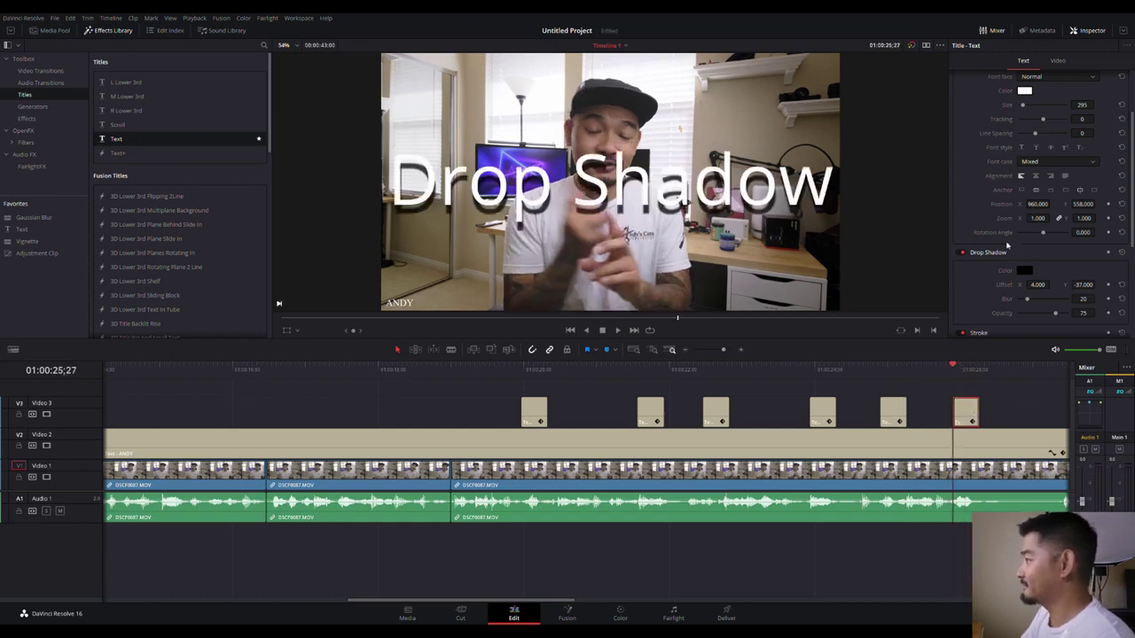
Reset the new copy's drop shadow offset and change its text to Stroke.
click(1122, 284)
scroll(1053, 104, up, 3)
click(1002, 99)
key(ctrl+a)
text(Stroke)
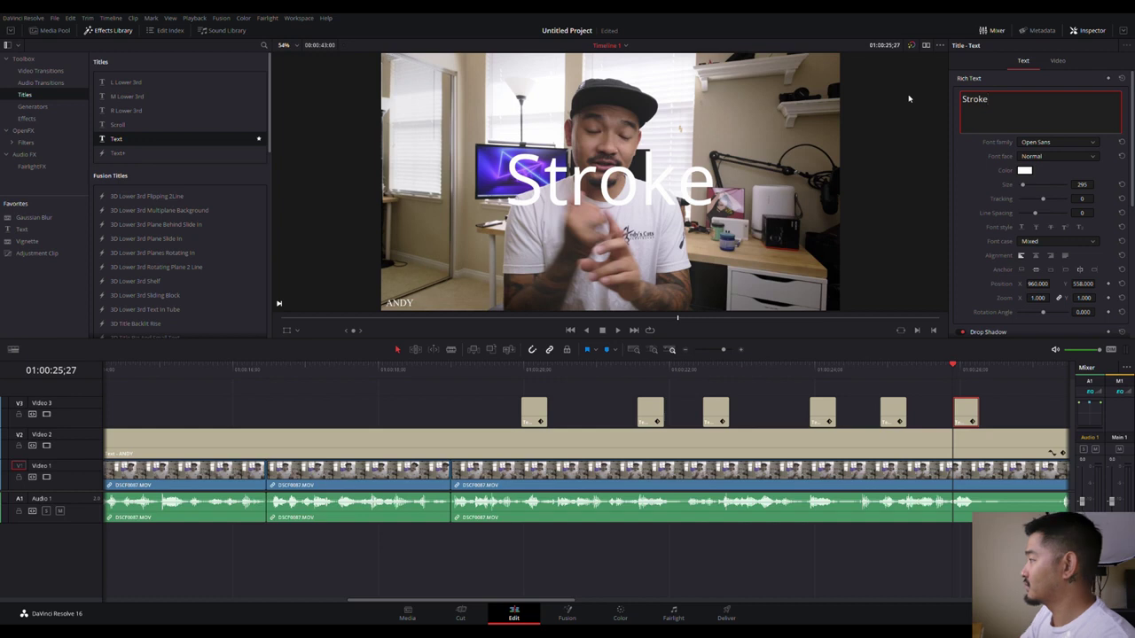
Enlarge the Stroke title's text to nearly fill the frame width and set its stroke size to 5.
scroll(996, 202, down, 3)
scroll(1008, 208, down, 3)
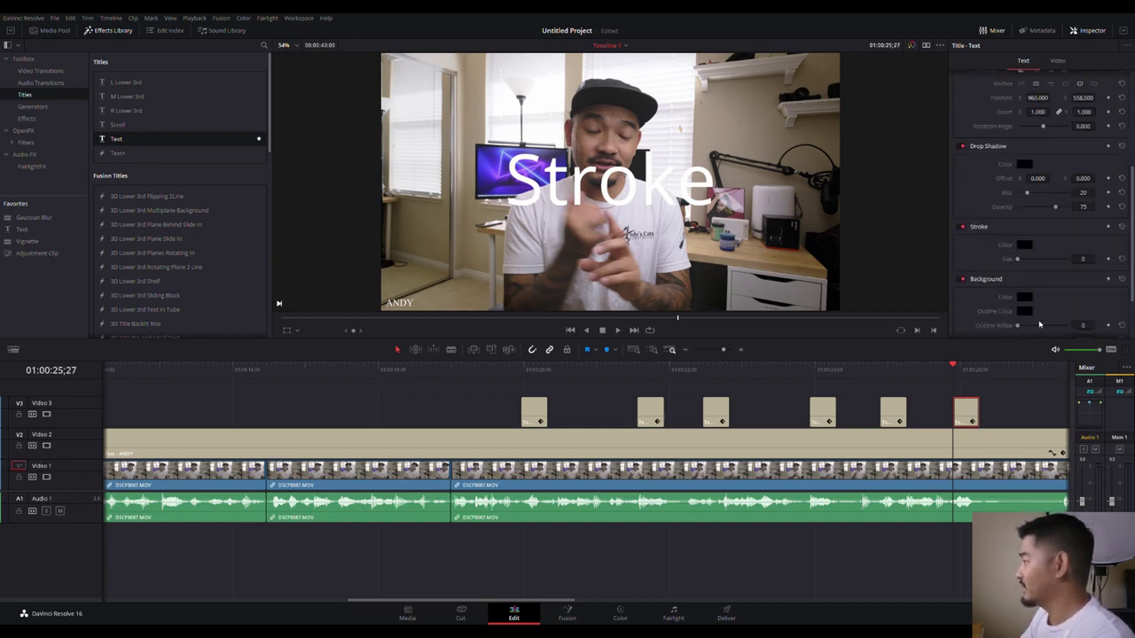
scroll(1064, 306, up, 4)
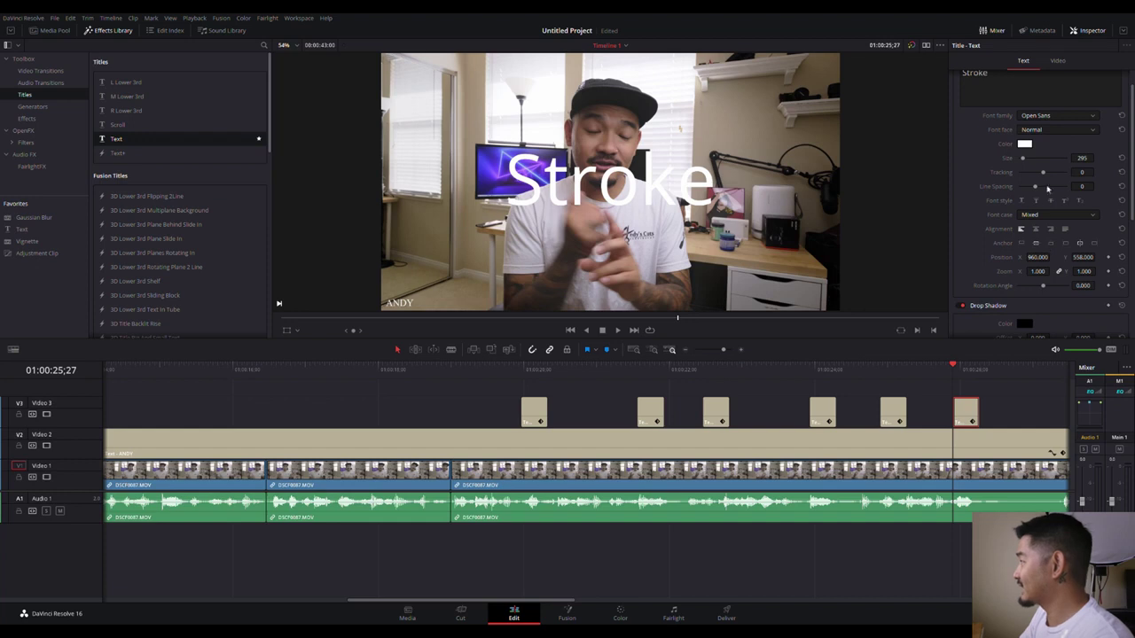
drag(1085, 159, 1110, 159)
scroll(1082, 258, down, 2)
scroll(1081, 258, down, 6)
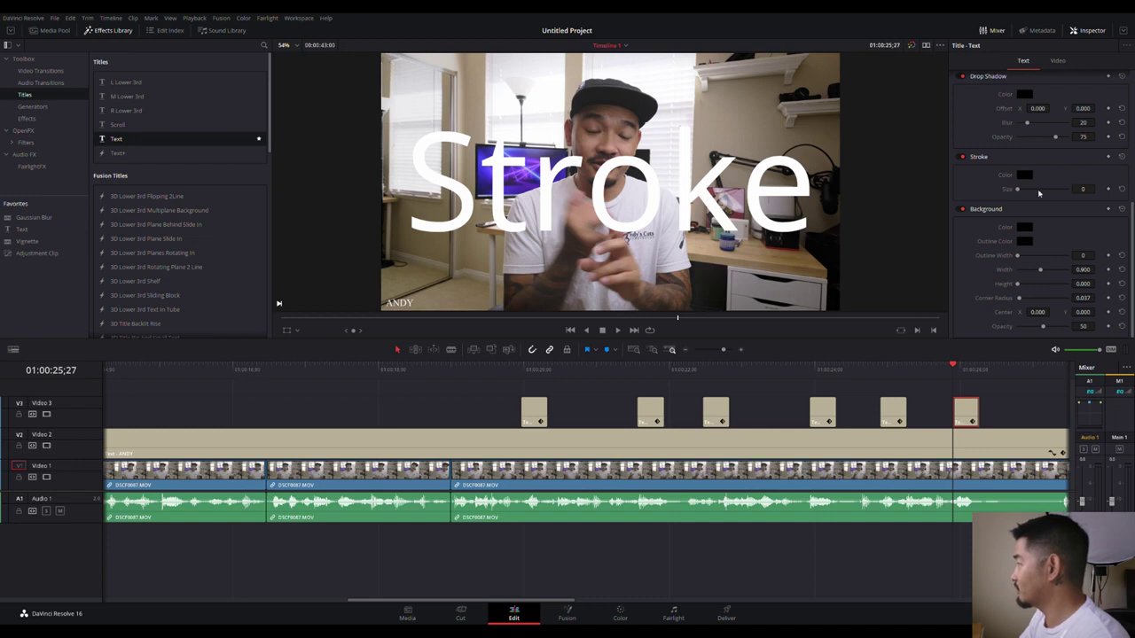
drag(1086, 189, 1097, 189)
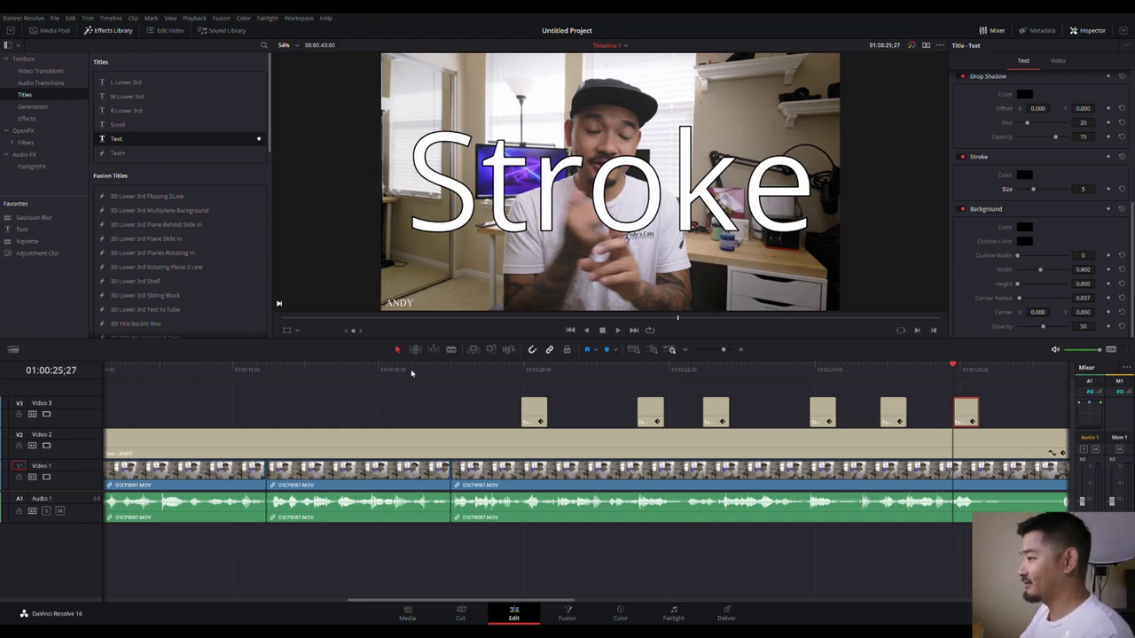
Play back the whole title sequence to check its timing and return the playhead to the Drop Shadow title at 01:00:25;01.
click(446, 370)
key(space)
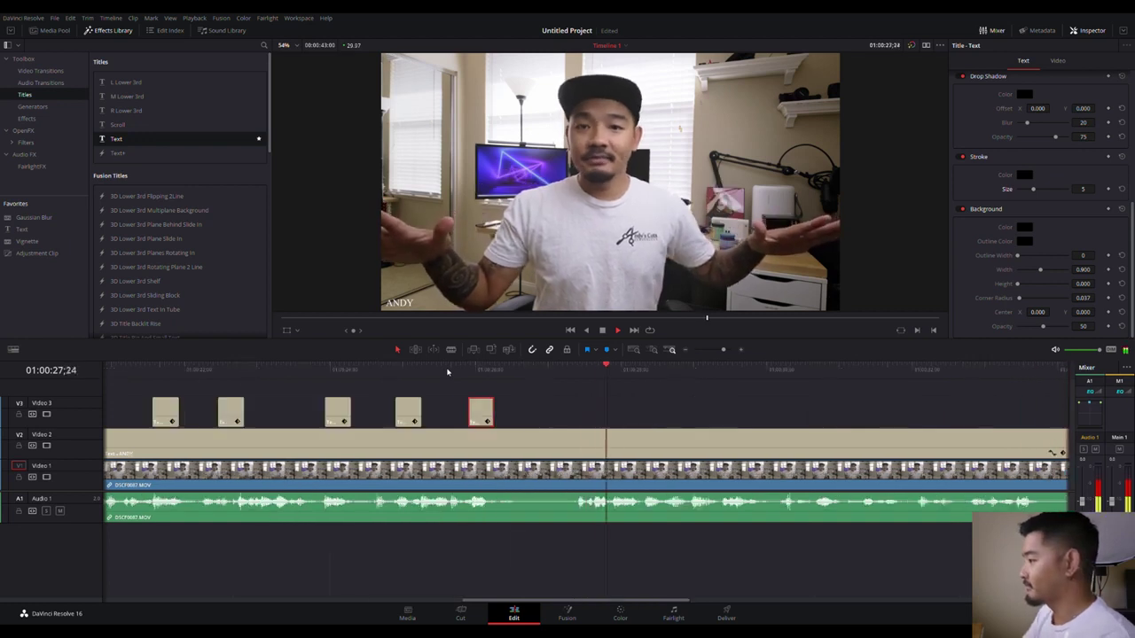
key(space)
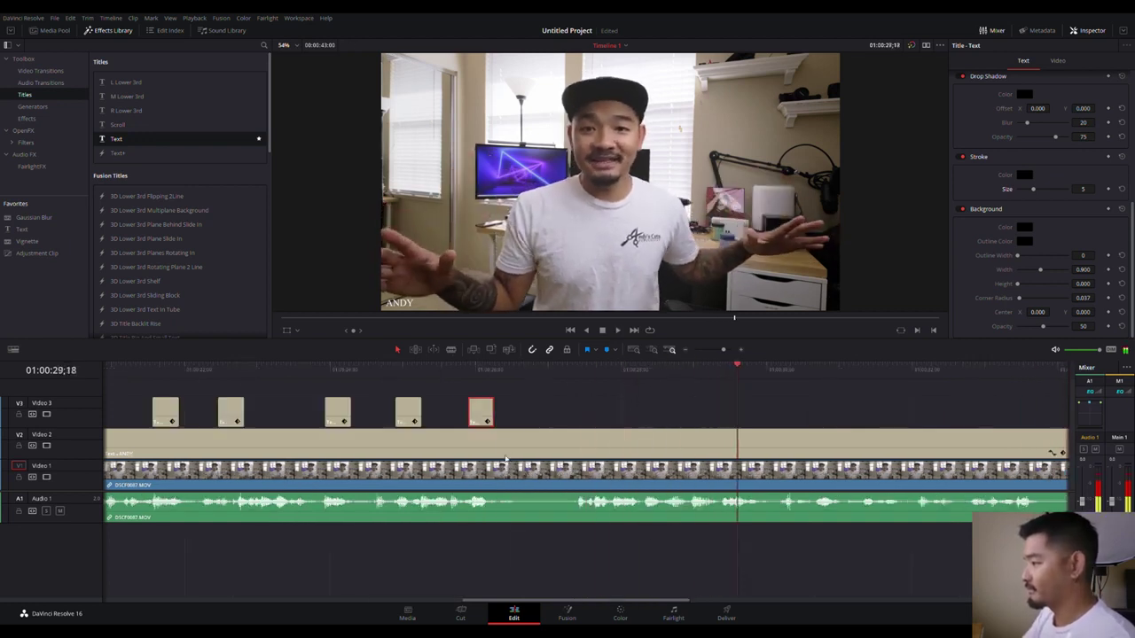
key(b)
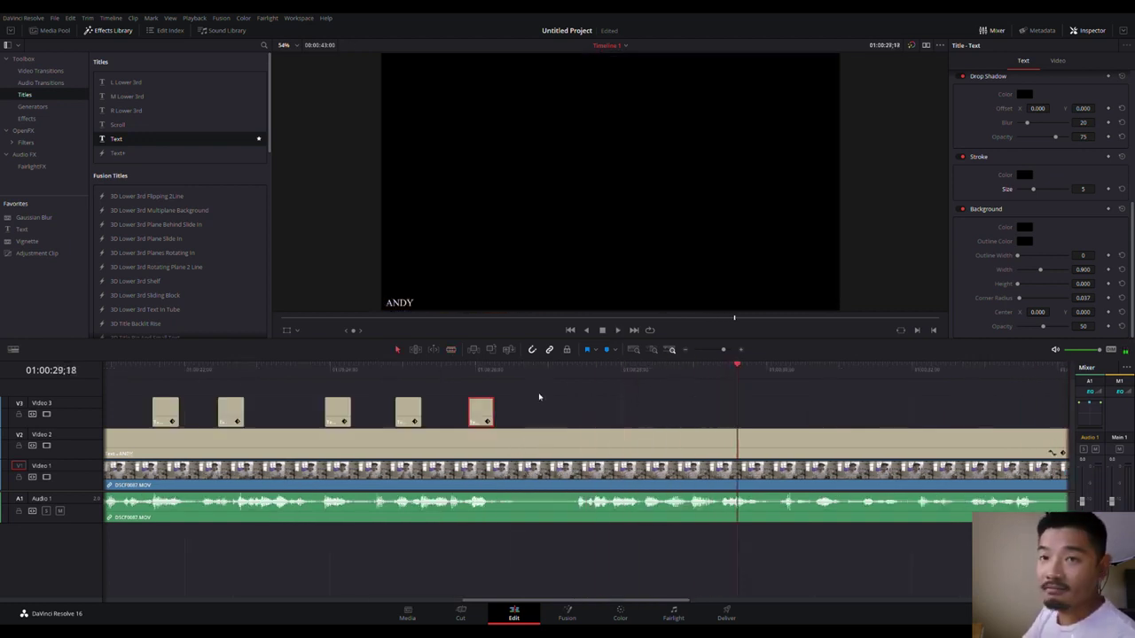
drag(492, 373, 404, 390)
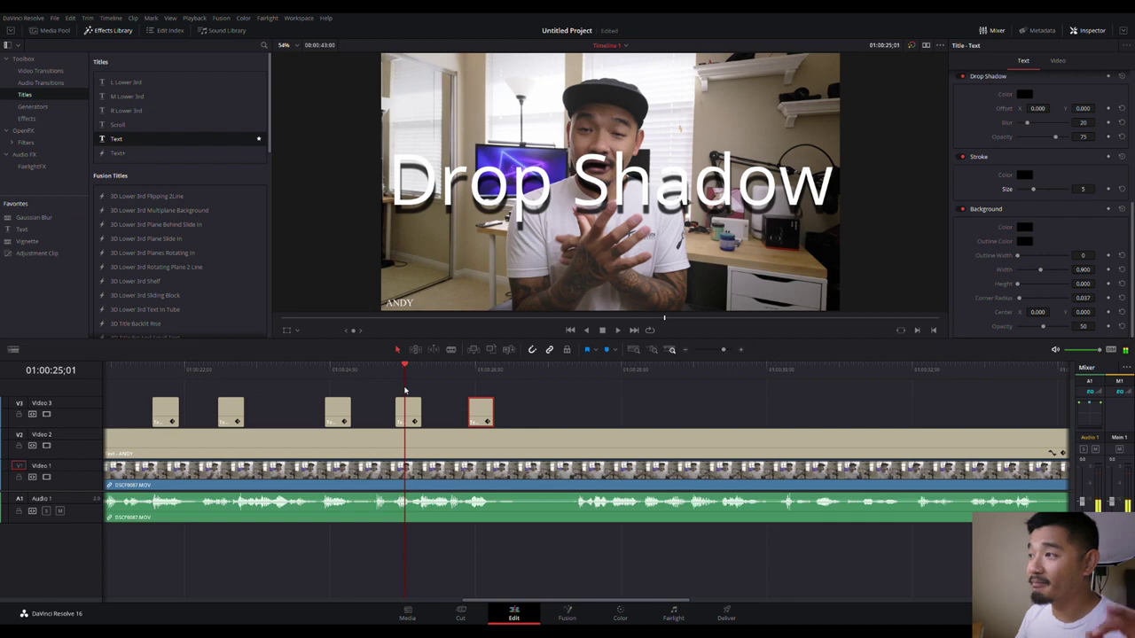